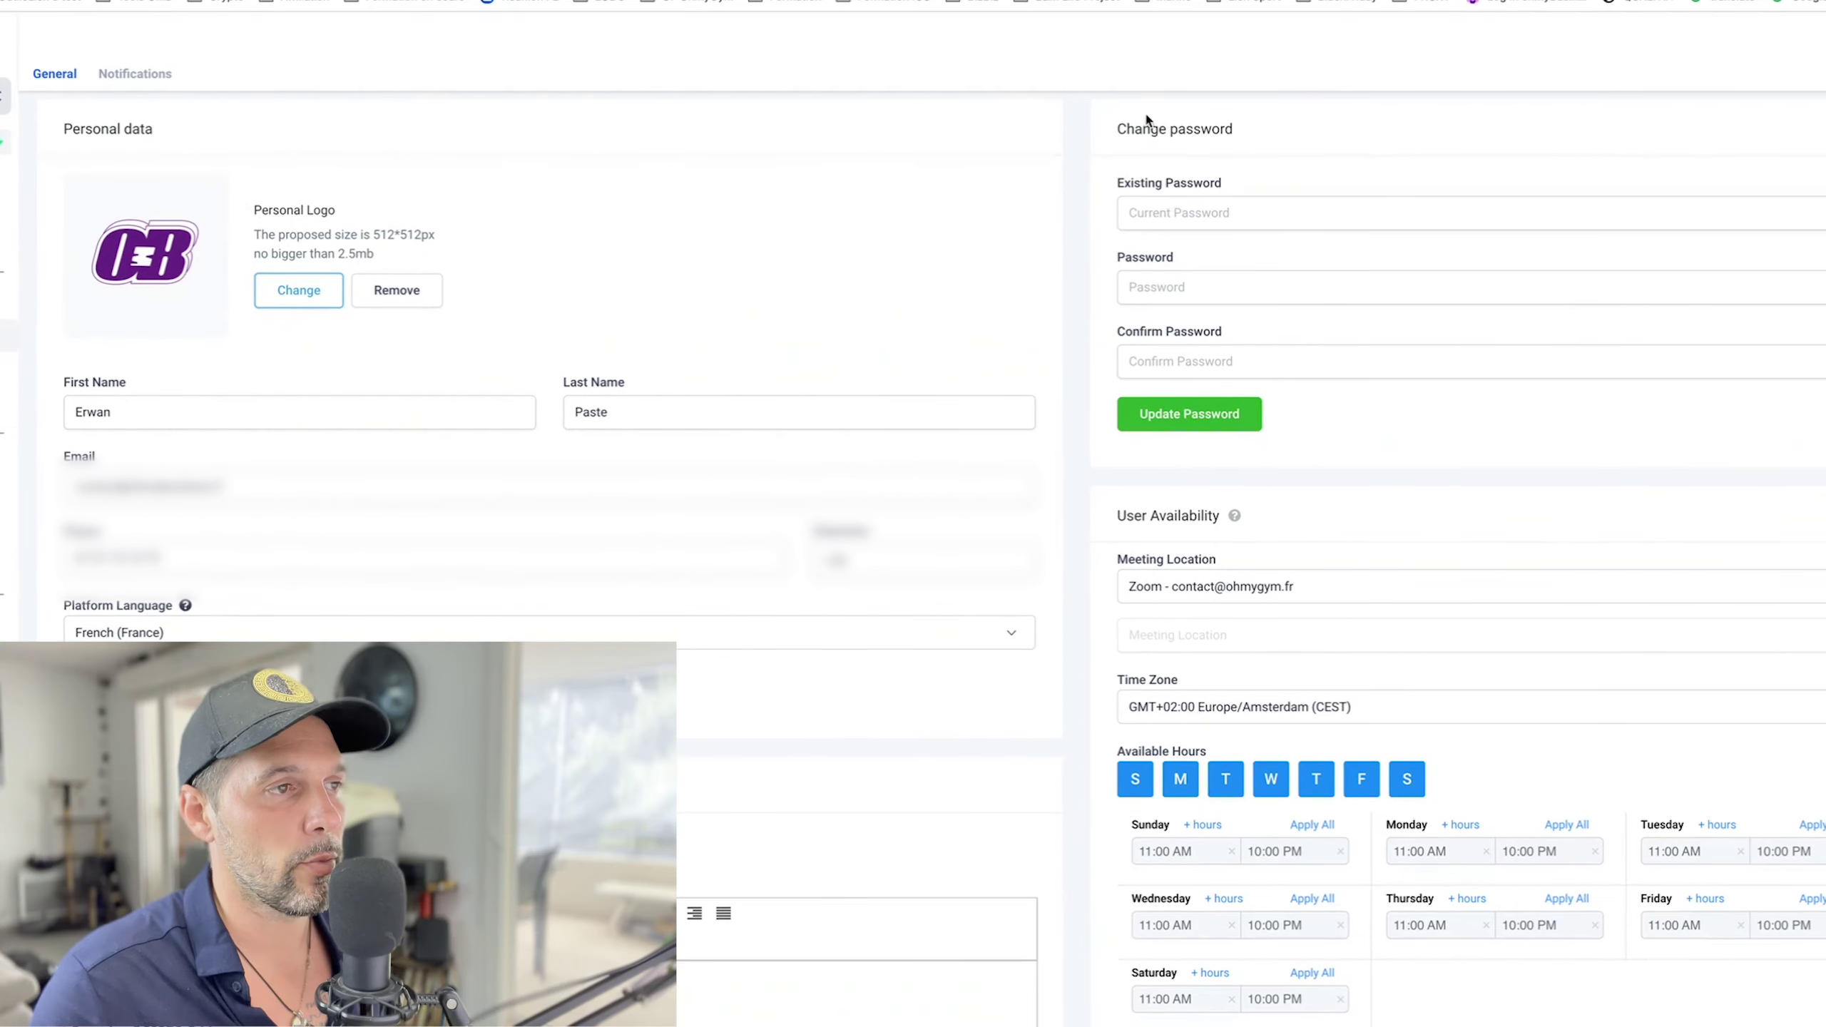
Step: Review the Email Signature section, including the signature's contact details, website link and registration lines, and compare it with the profile email
drag(1147, 118, 1142, 639)
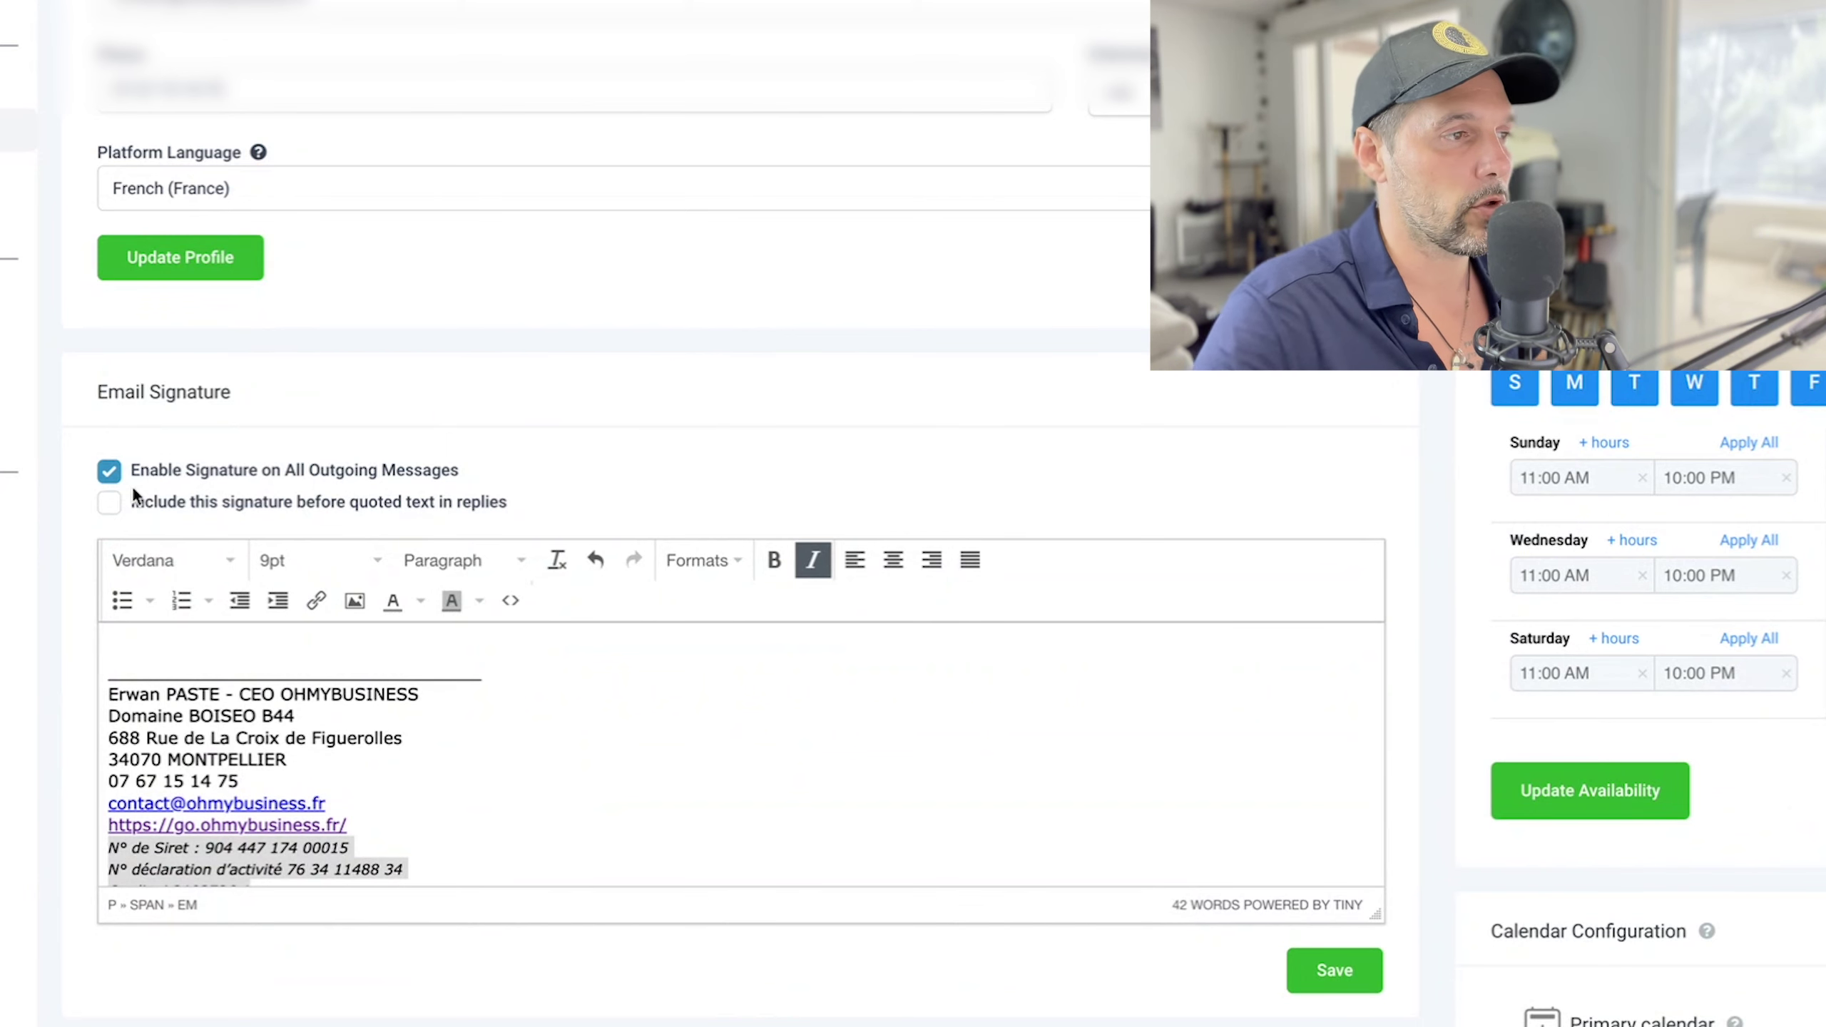
scroll(134, 495, down, 1)
scroll(131, 485, down, 2)
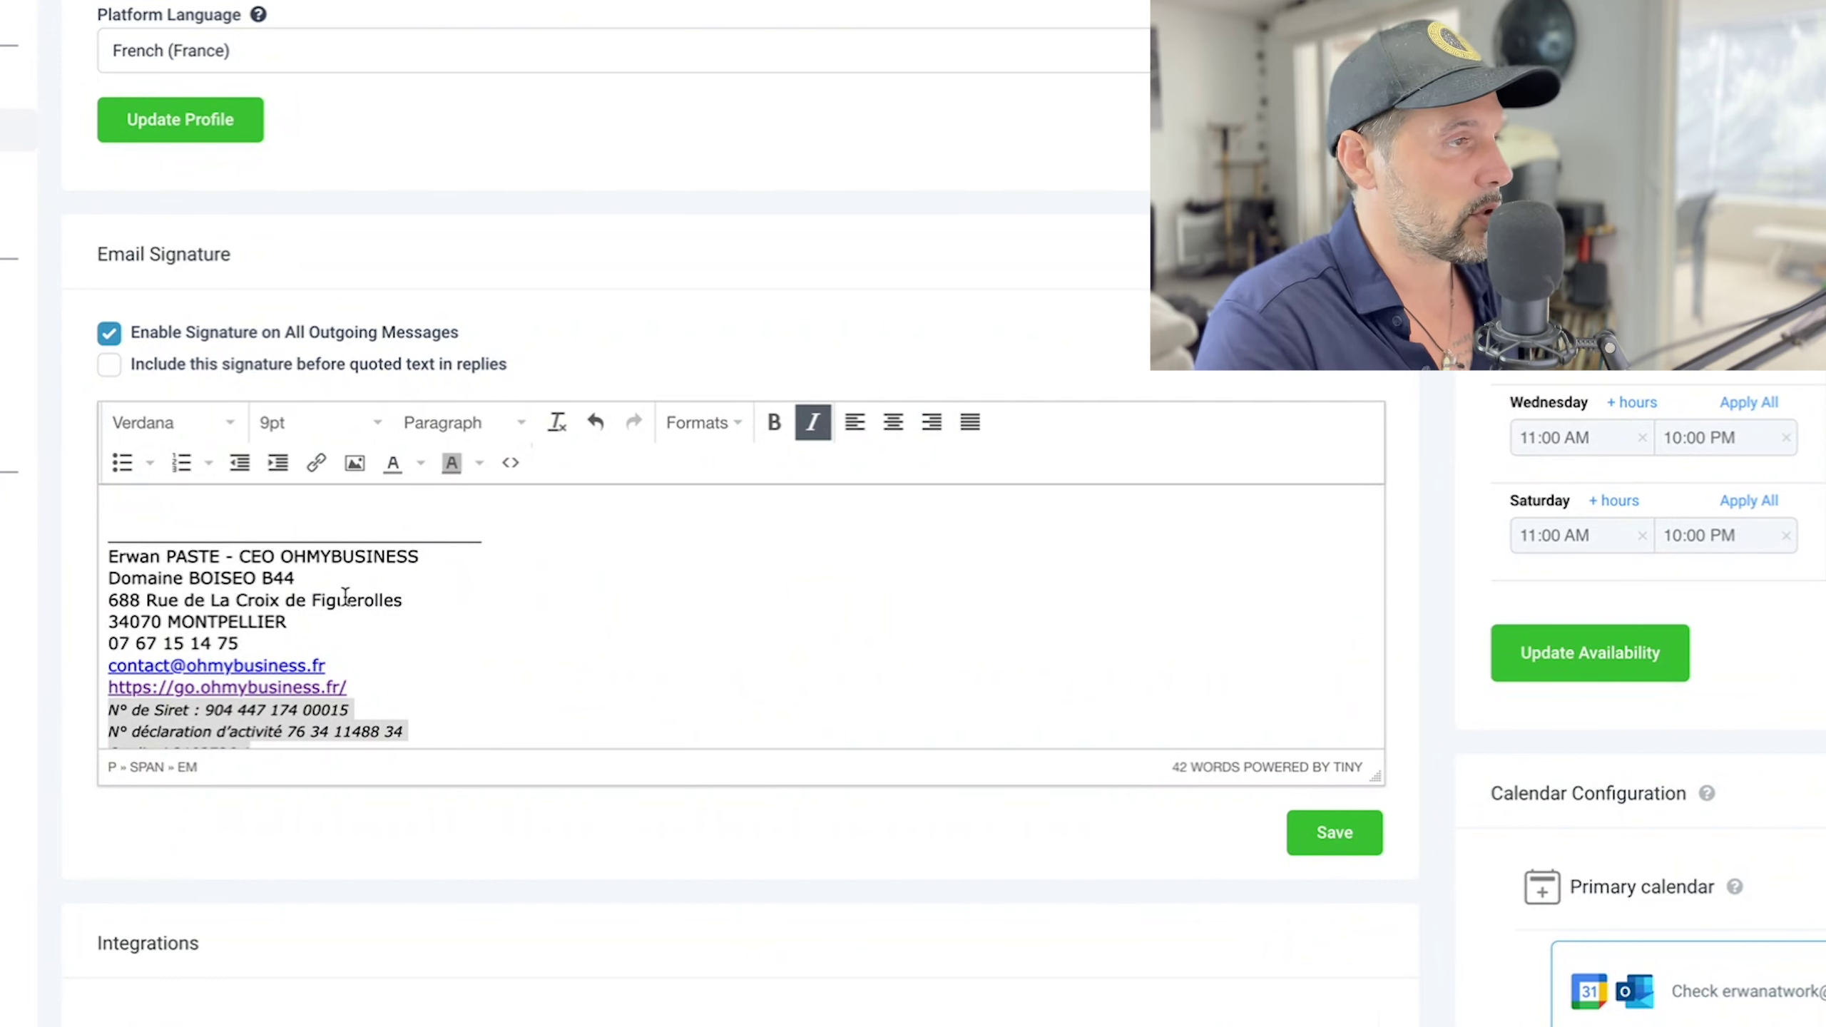
scroll(402, 601, down, 1)
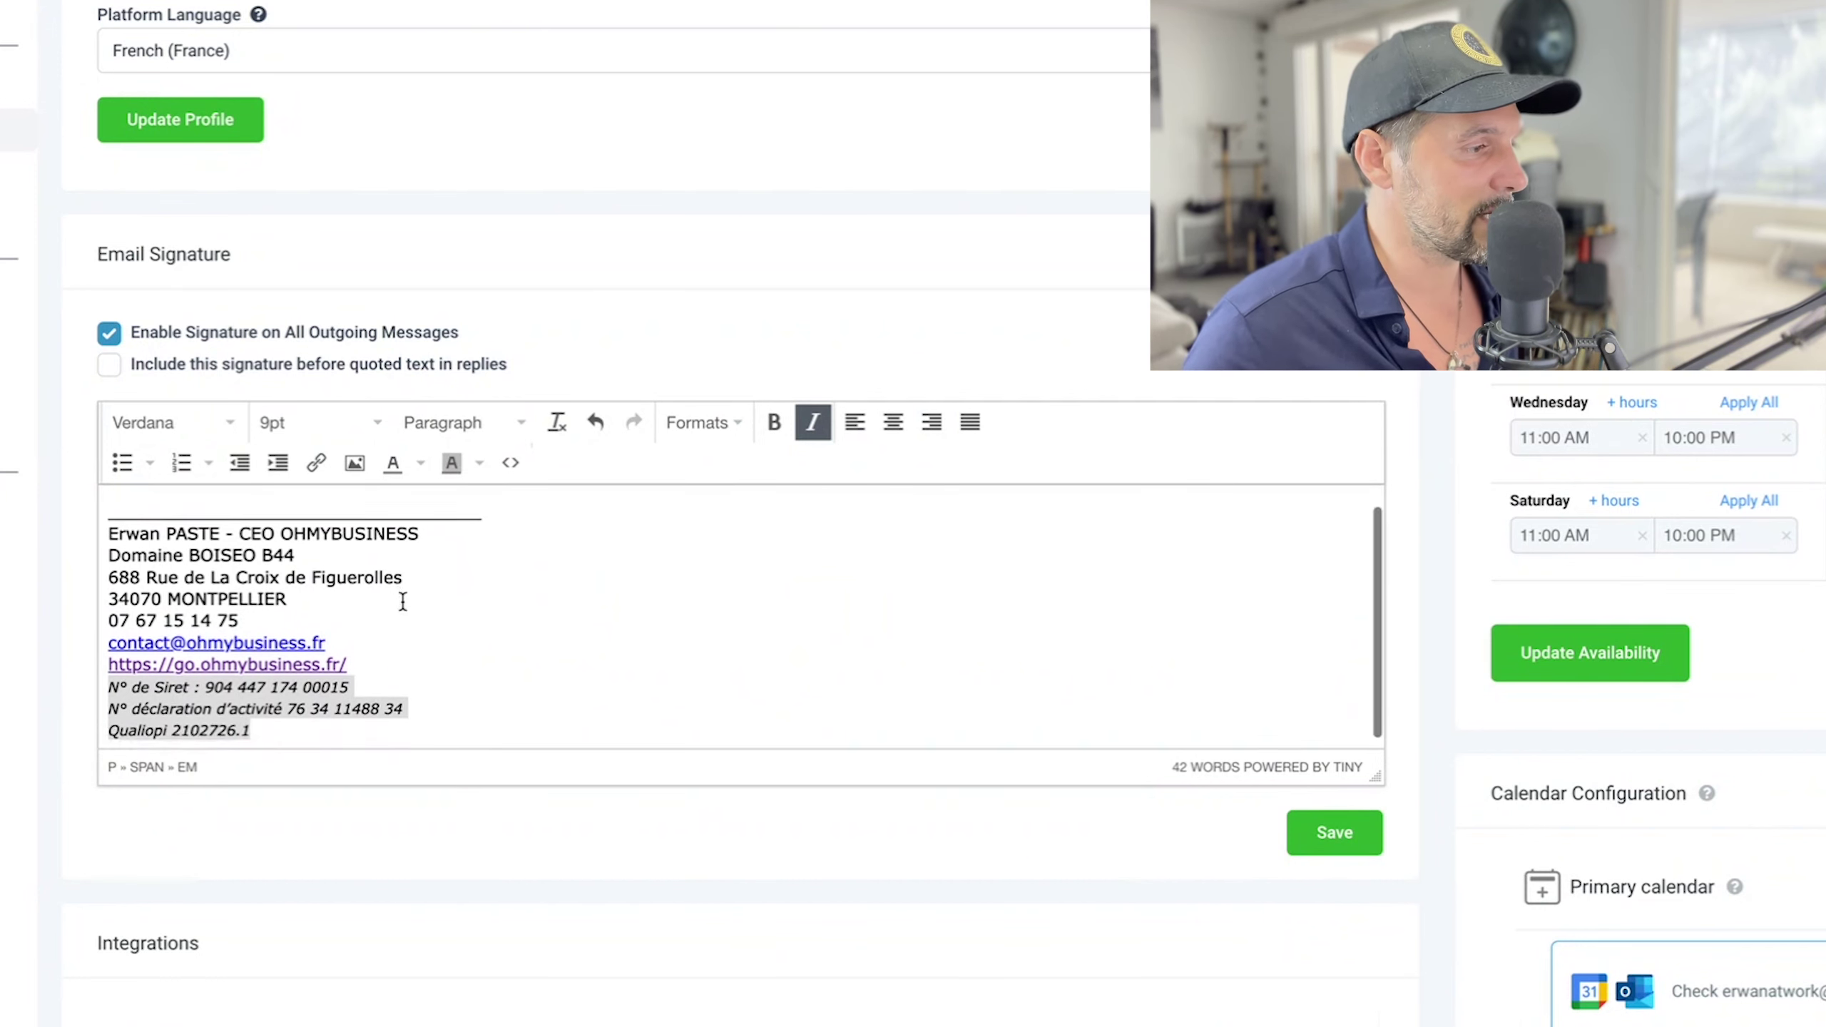
mouse_move(176, 534)
mouse_down()
mouse_move(238, 539)
mouse_move(277, 592)
mouse_move(264, 619)
mouse_up()
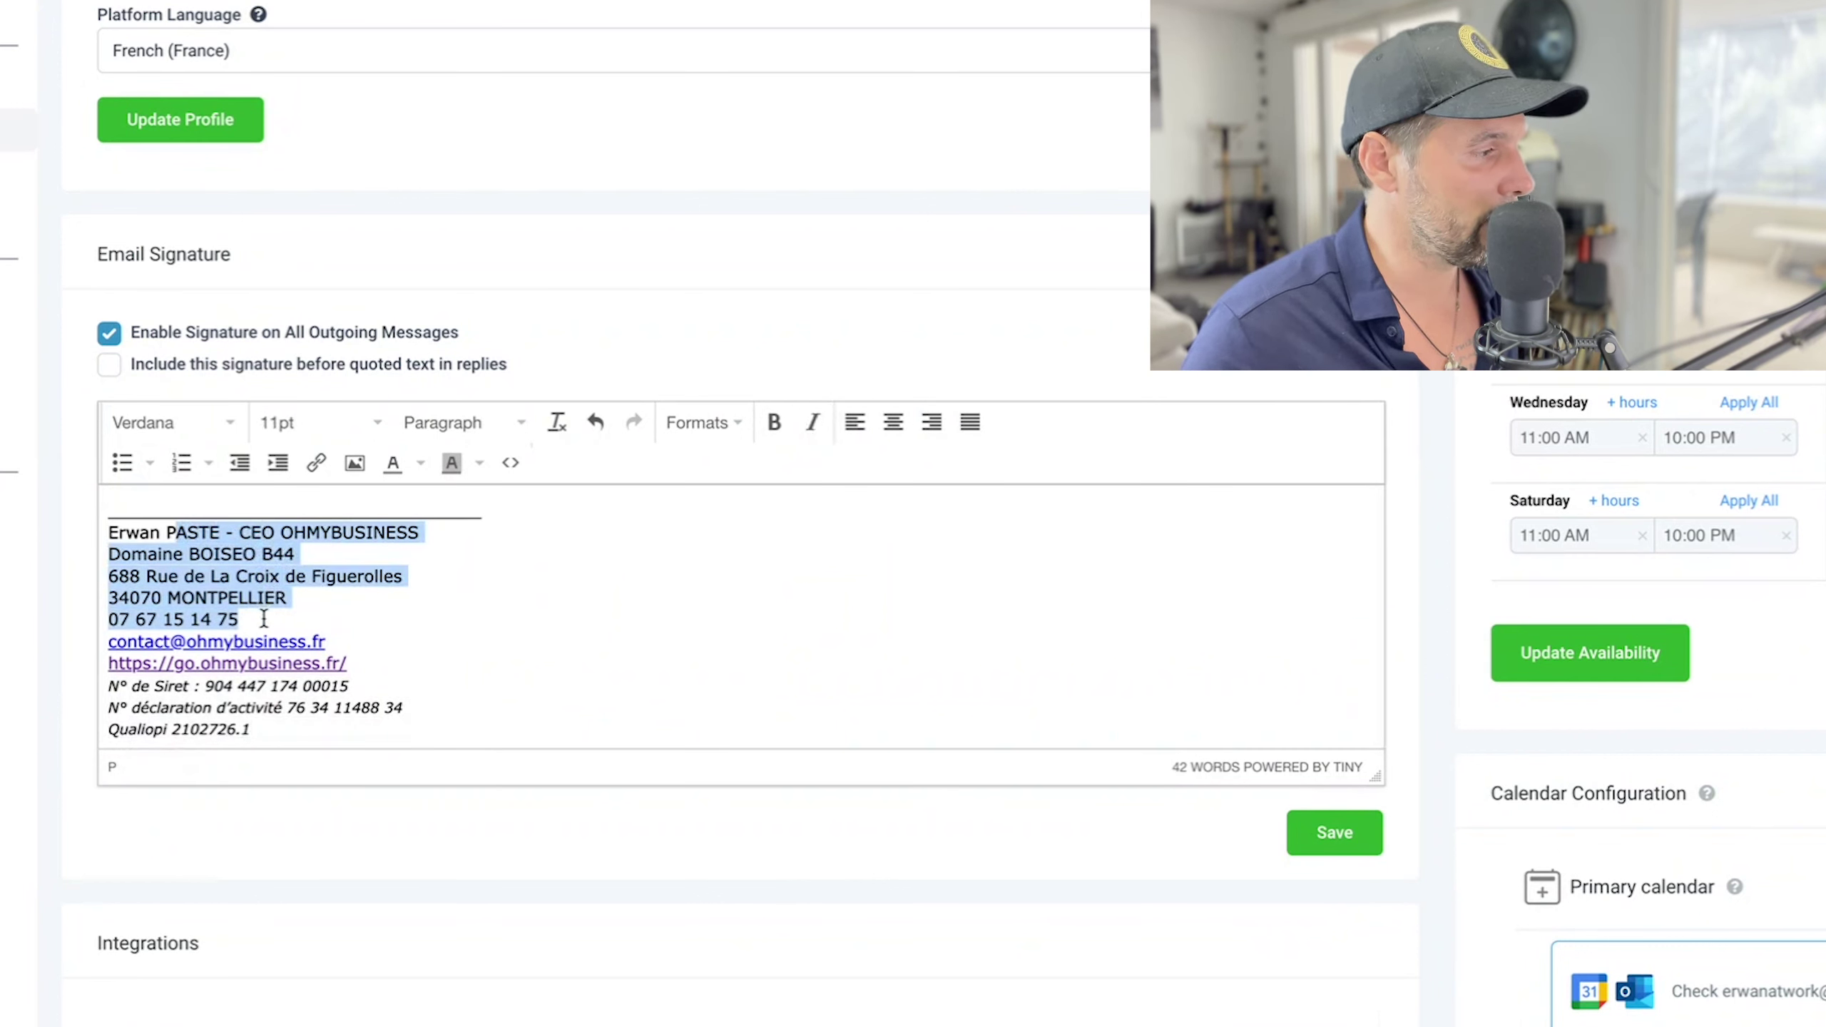
click(361, 662)
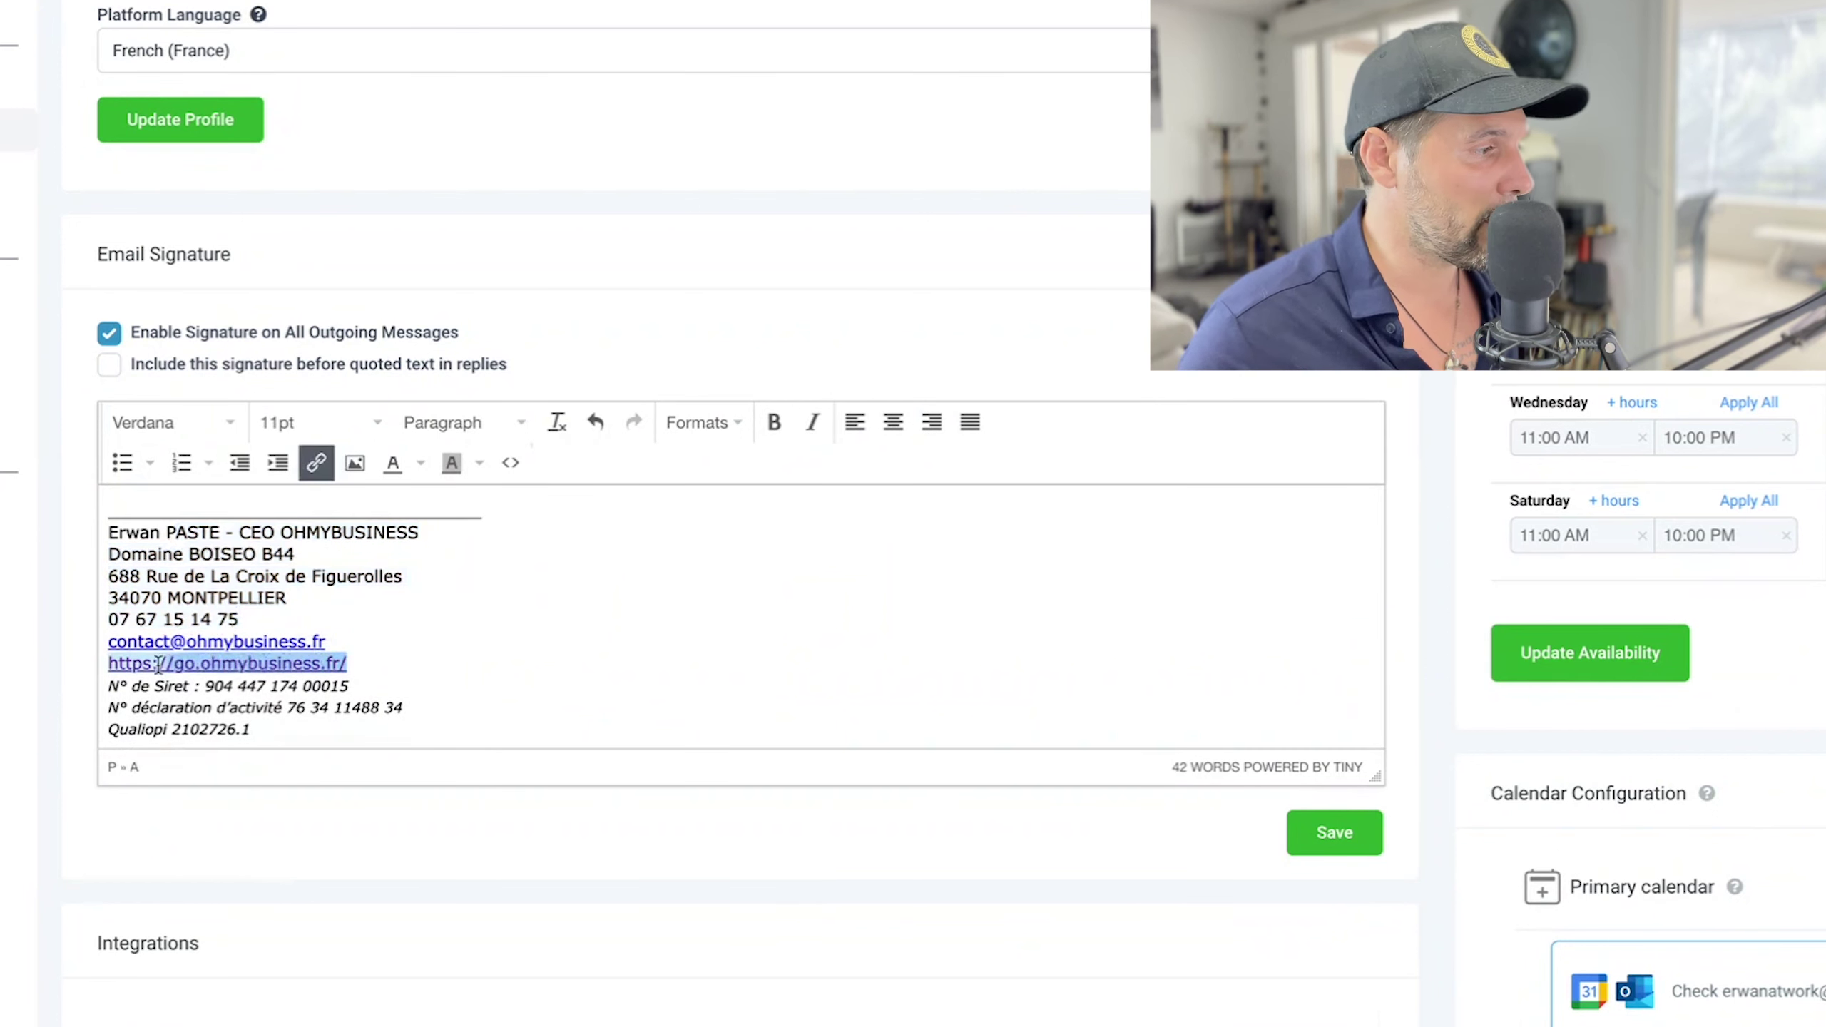
click(363, 662)
drag(363, 662, 200, 663)
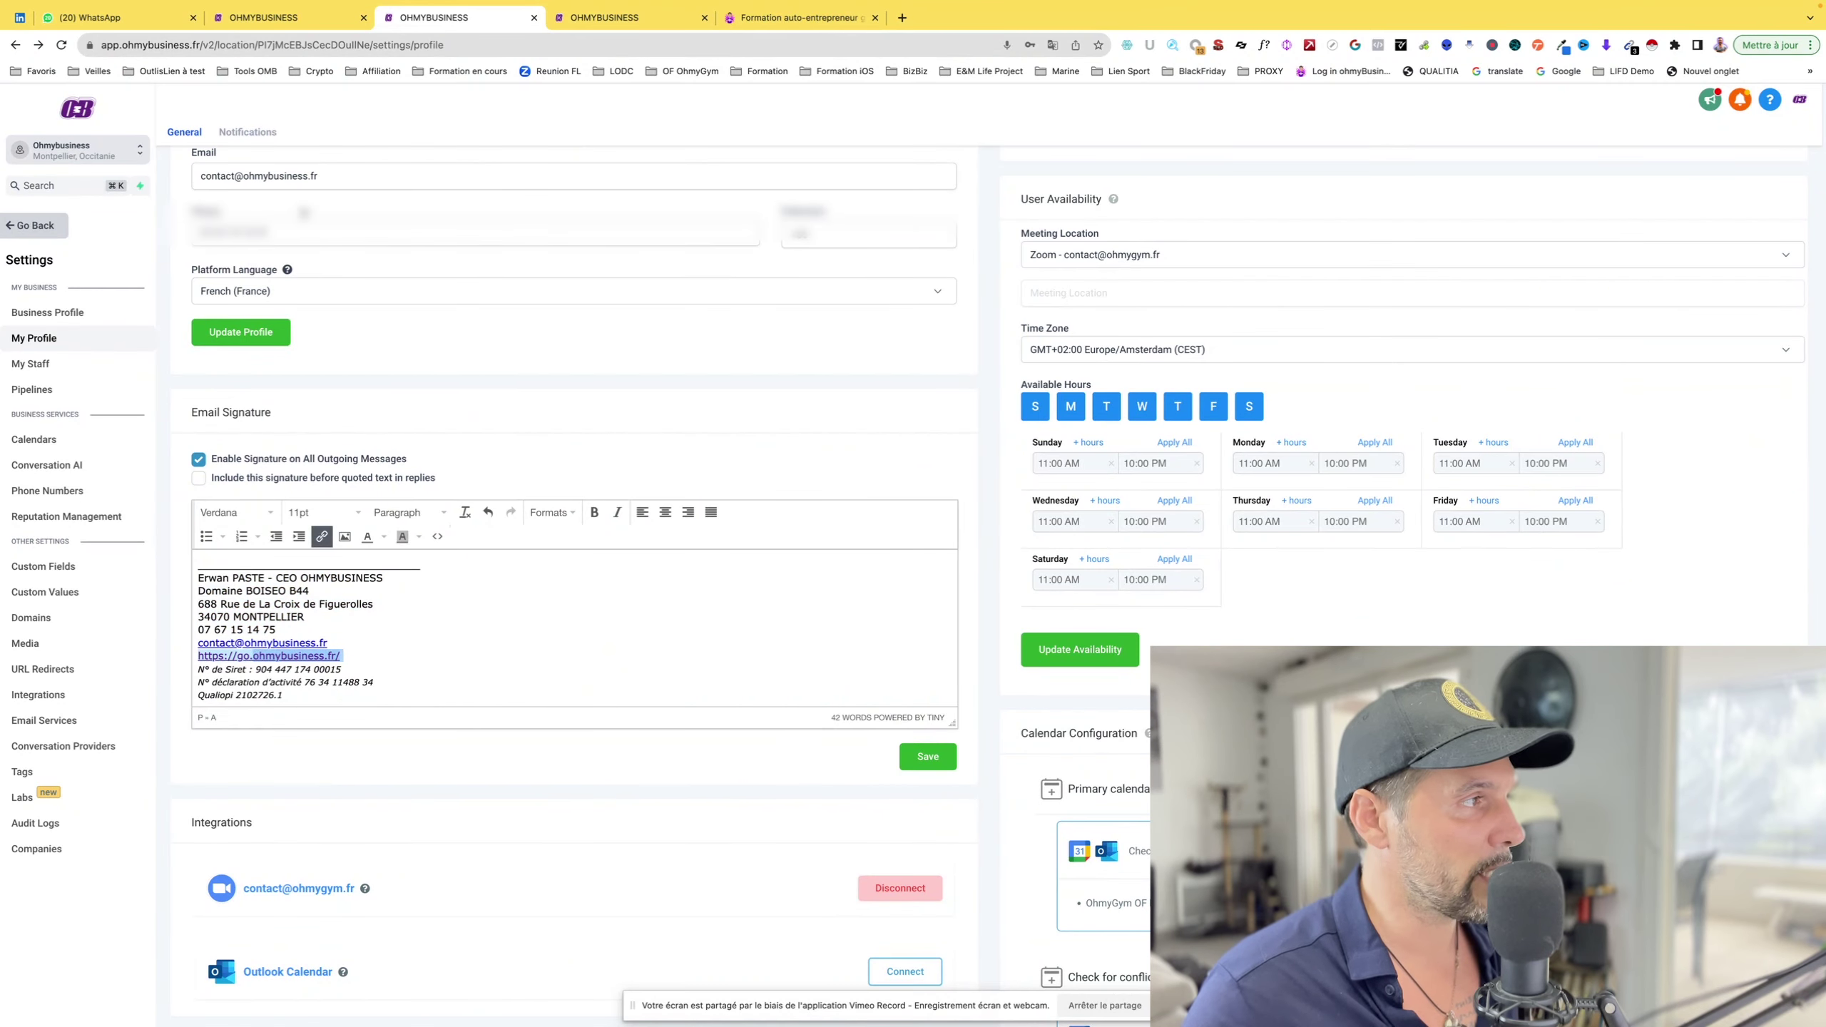
click(248, 179)
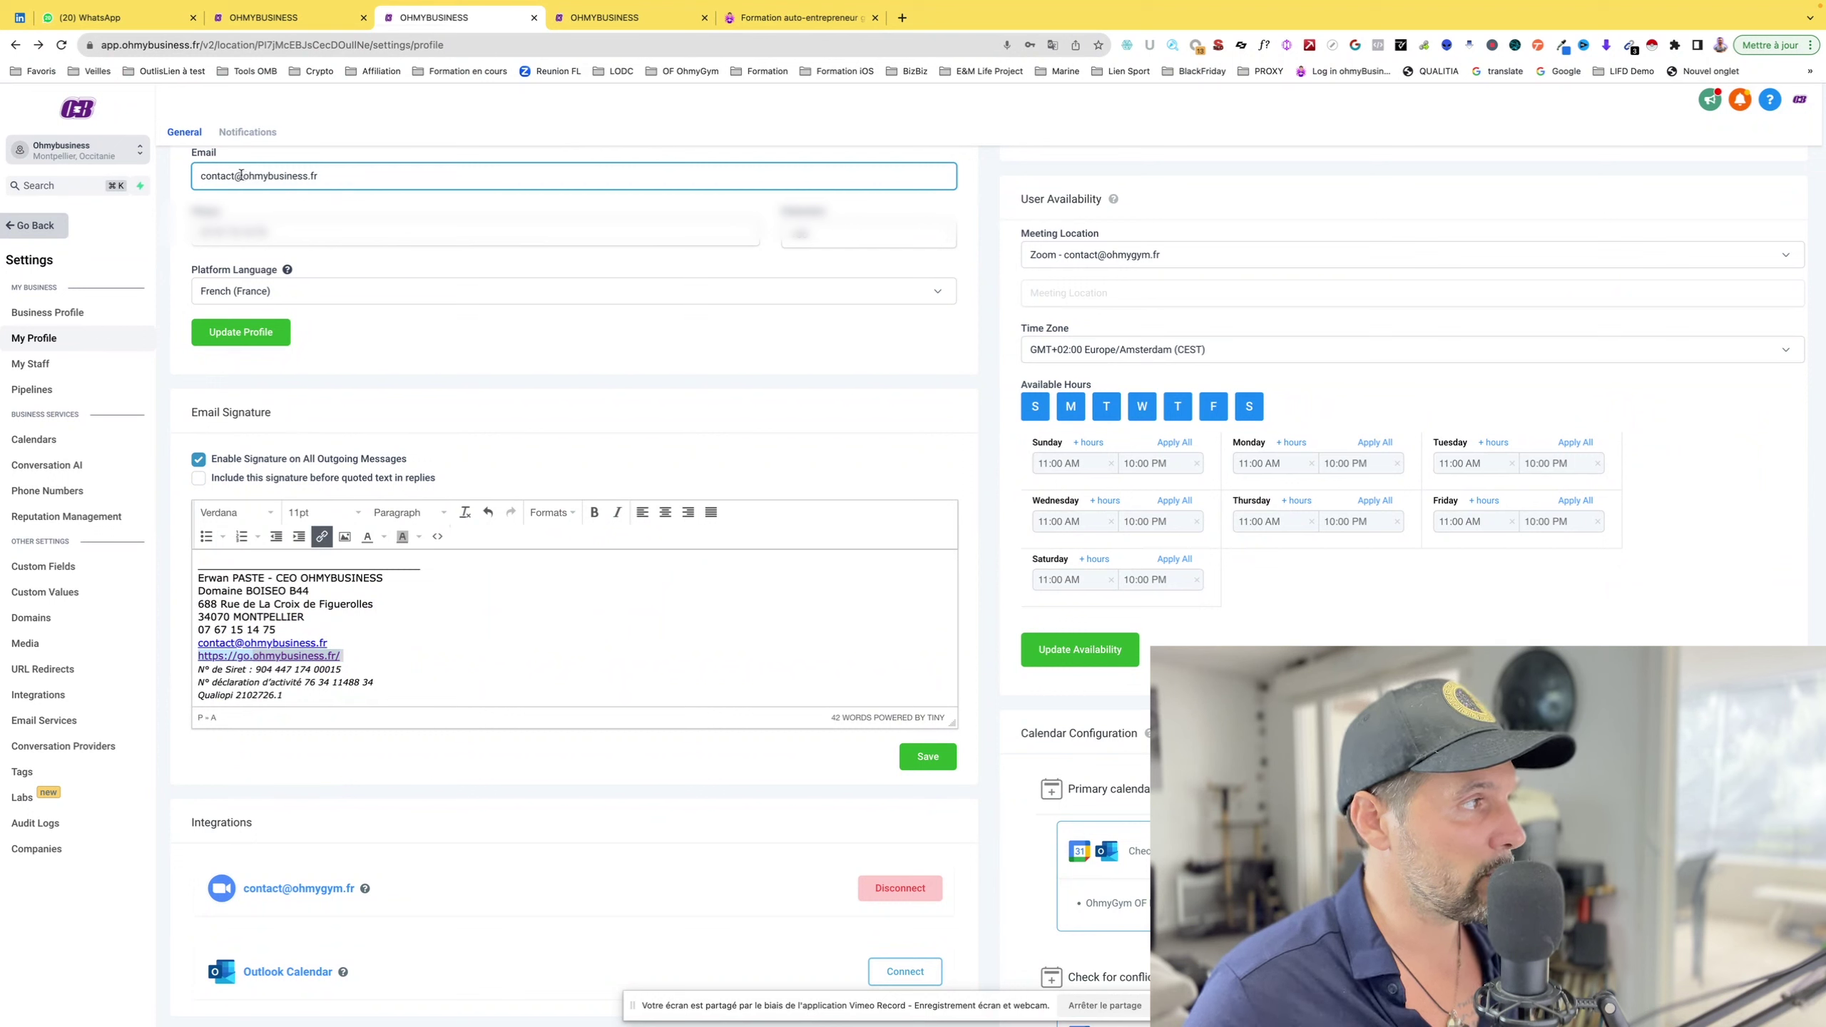
click(365, 657)
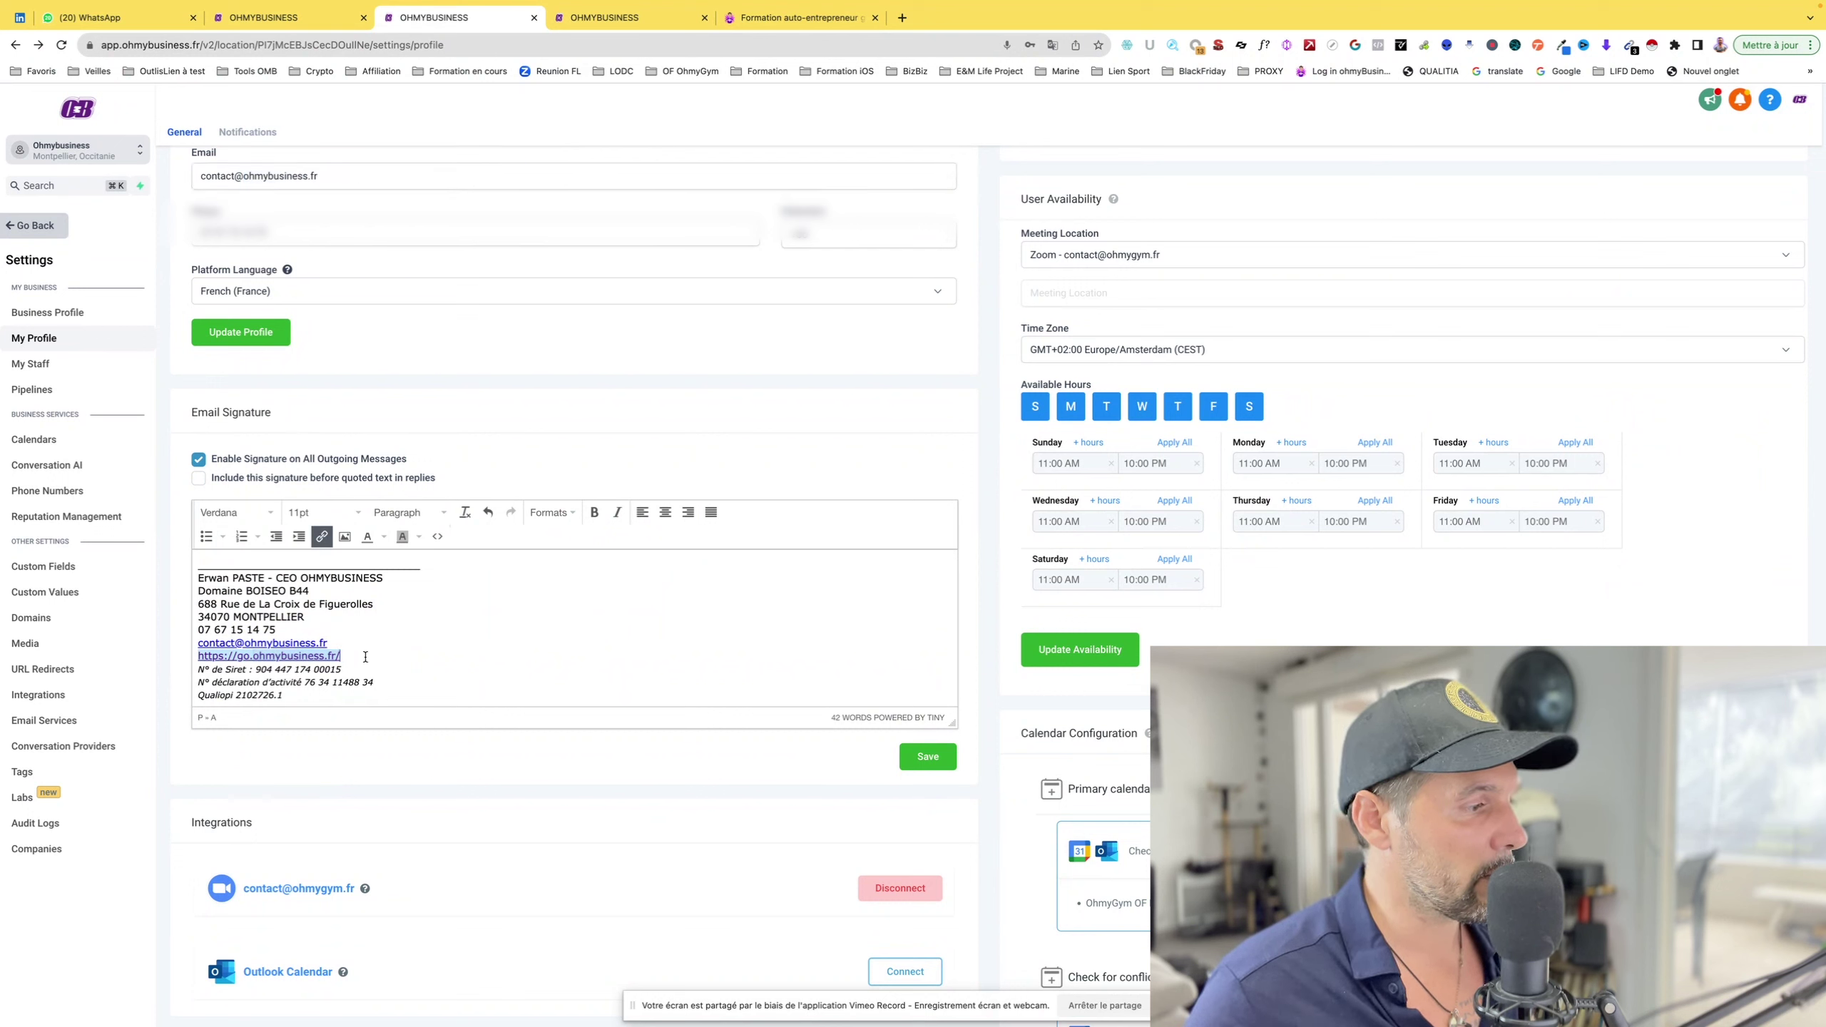
mouse_move(333, 643)
mouse_down()
mouse_move(230, 577)
mouse_move(225, 593)
mouse_up()
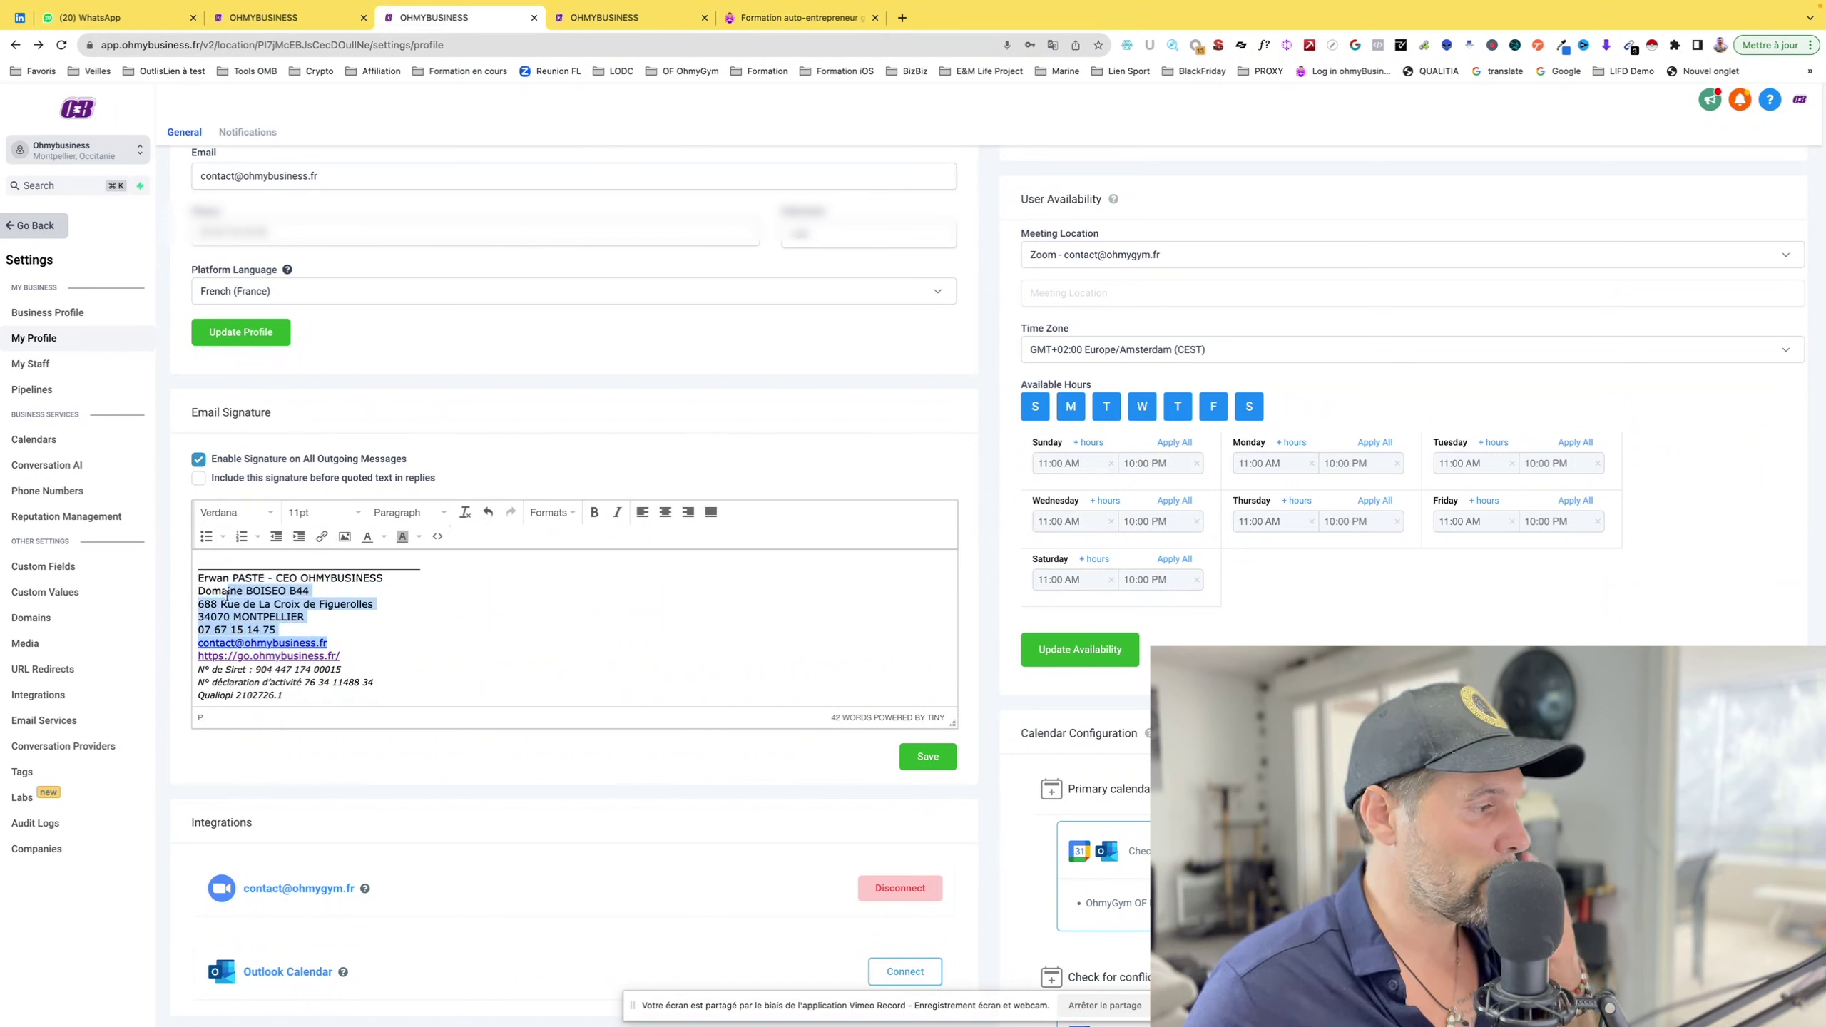
click(336, 695)
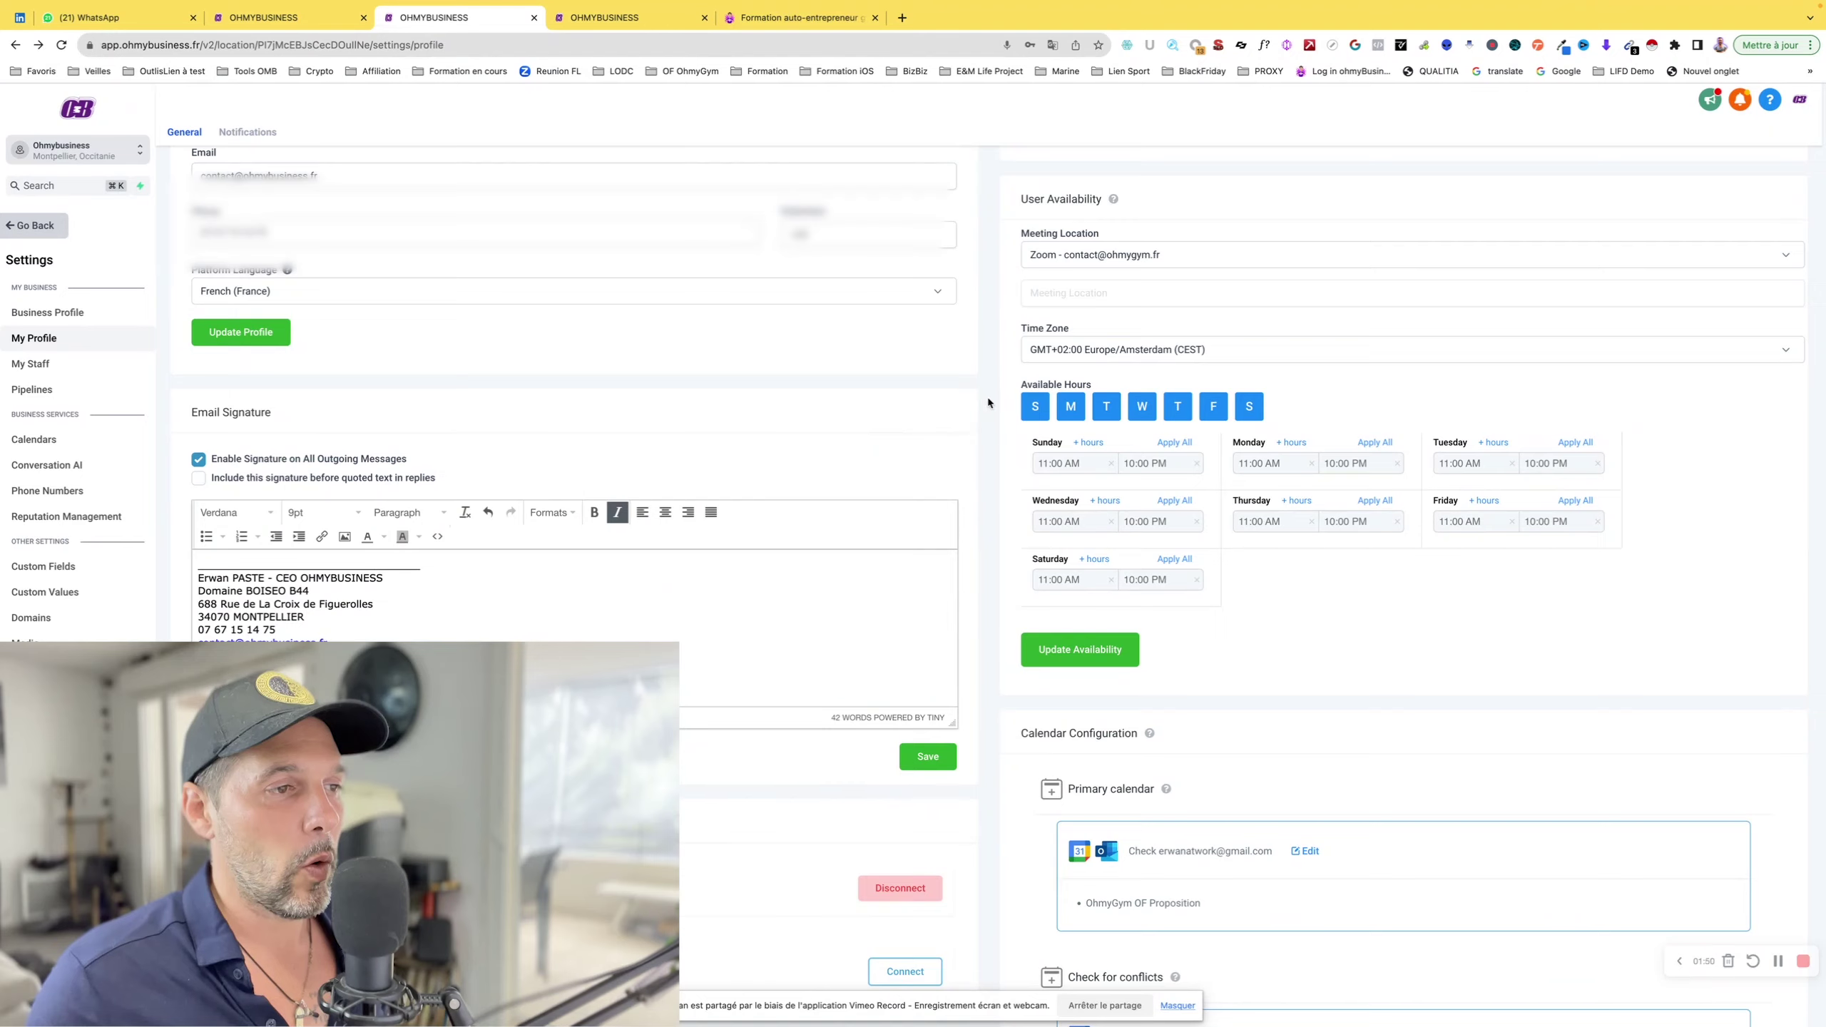
Step: Switch to the GRIFFIN CLUB profile, try connecting Zoom as the meeting location under User Availability, and cancel the connection
scroll(988, 403, up, 2)
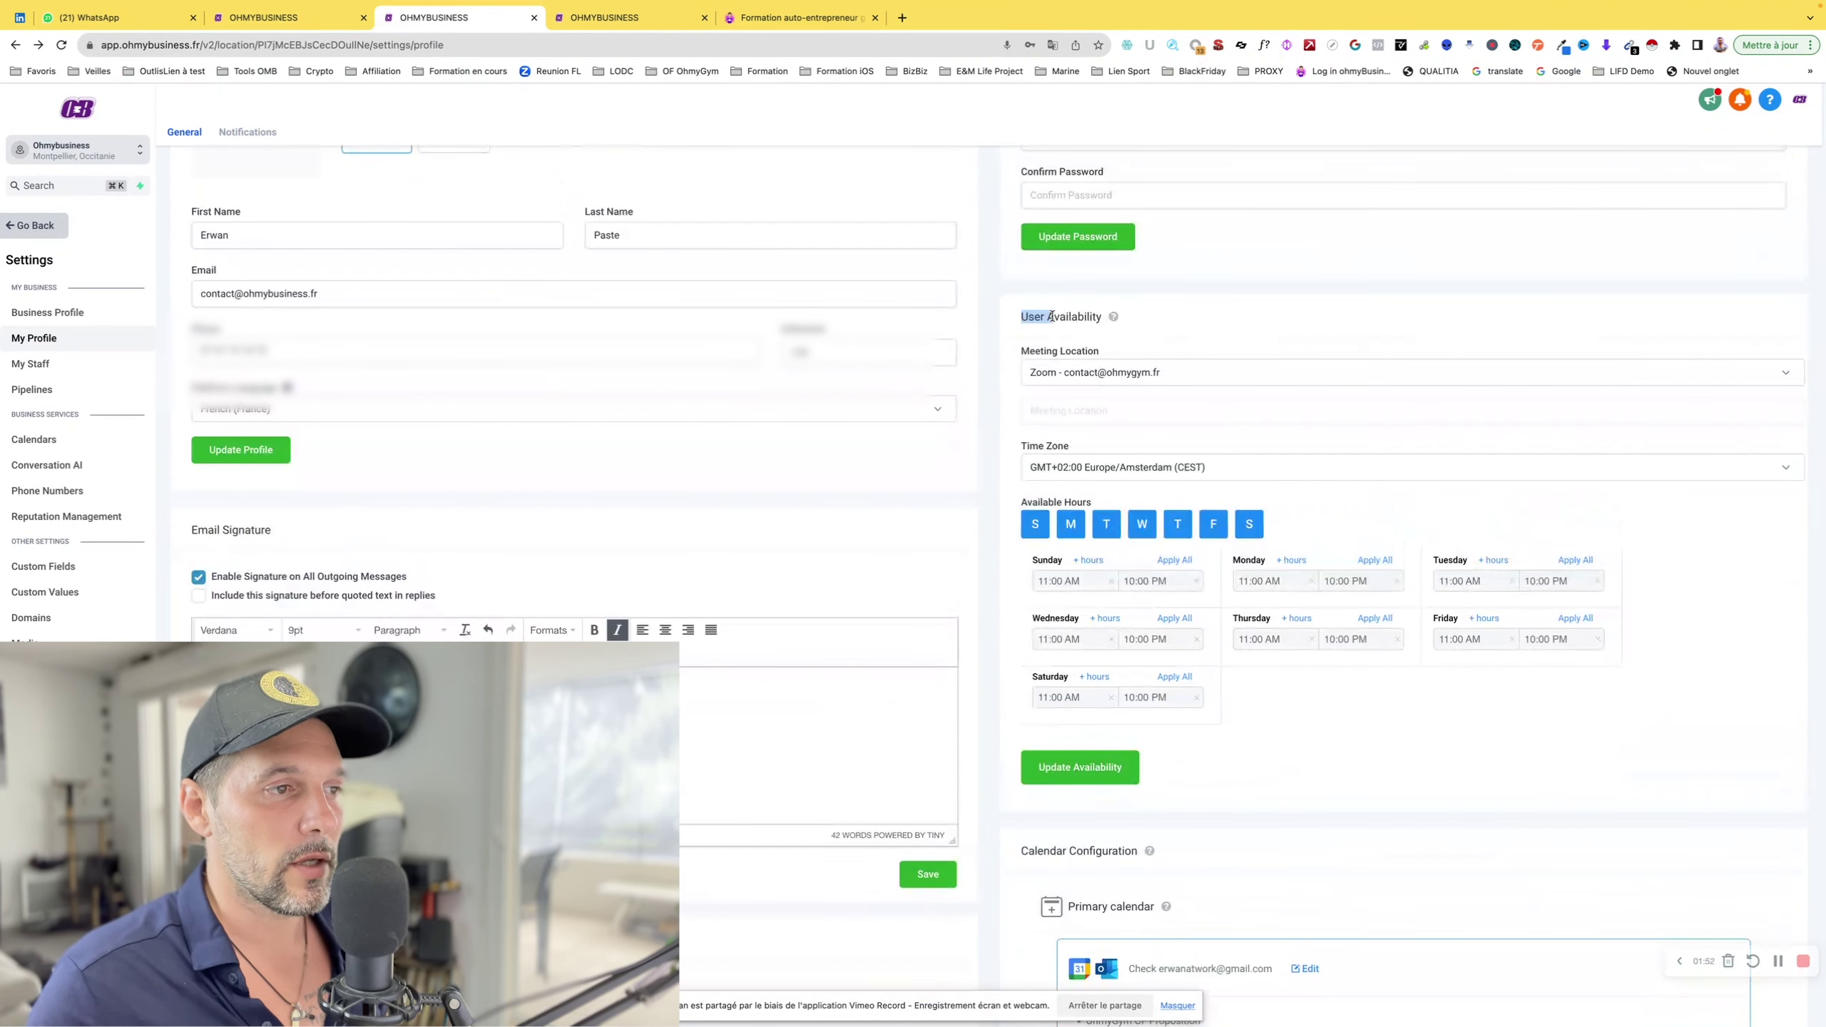
click(635, 24)
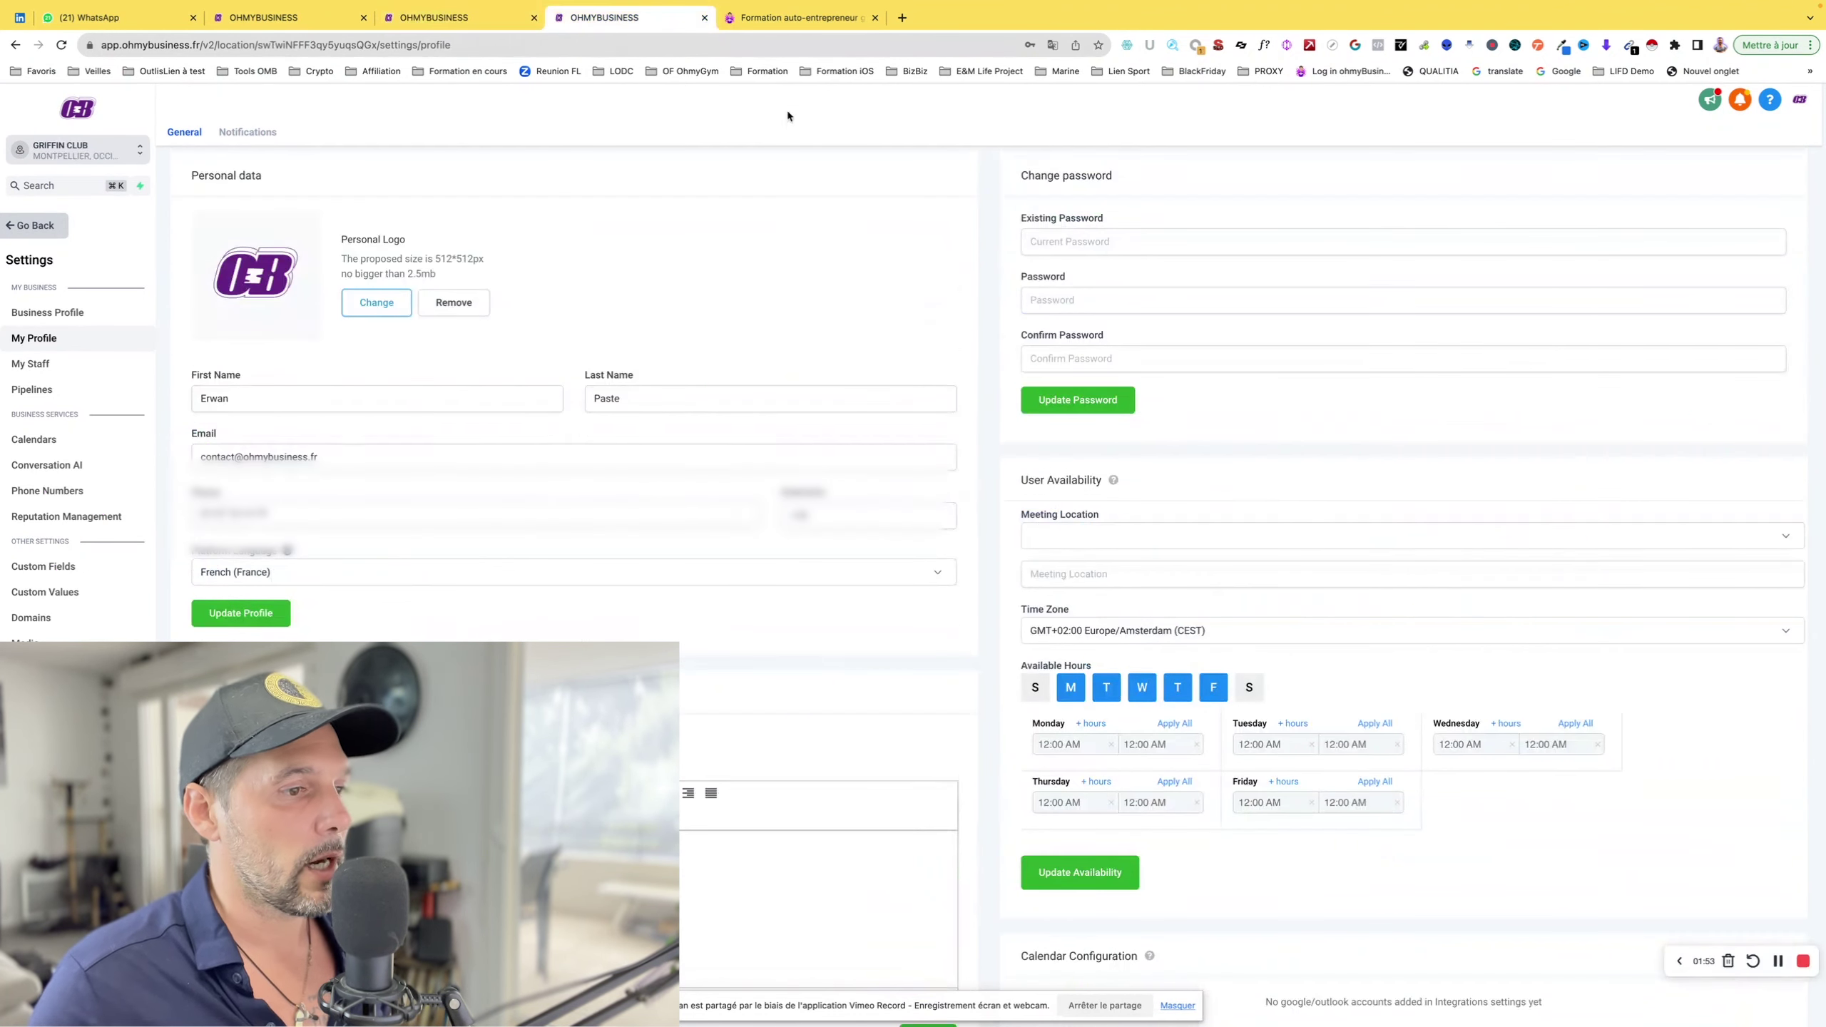
scroll(1181, 520, down, 4)
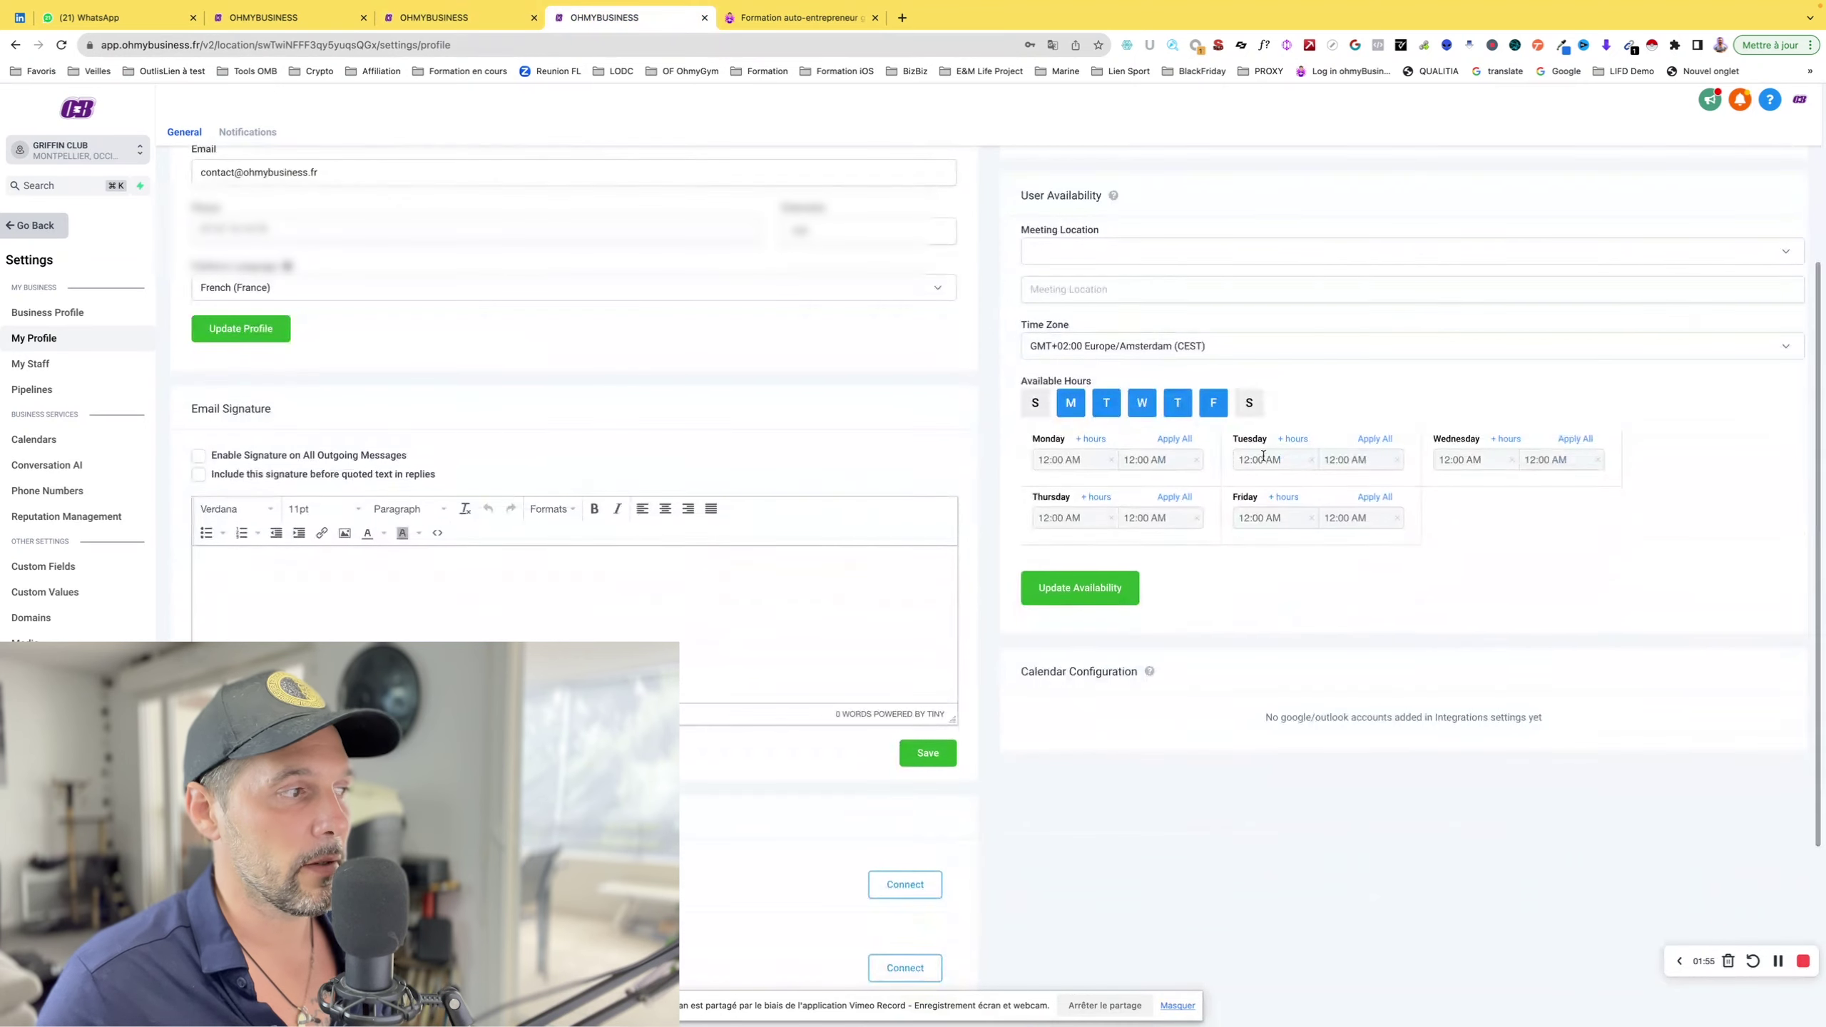
scroll(1263, 455, up, 1)
scroll(1263, 455, down, 1)
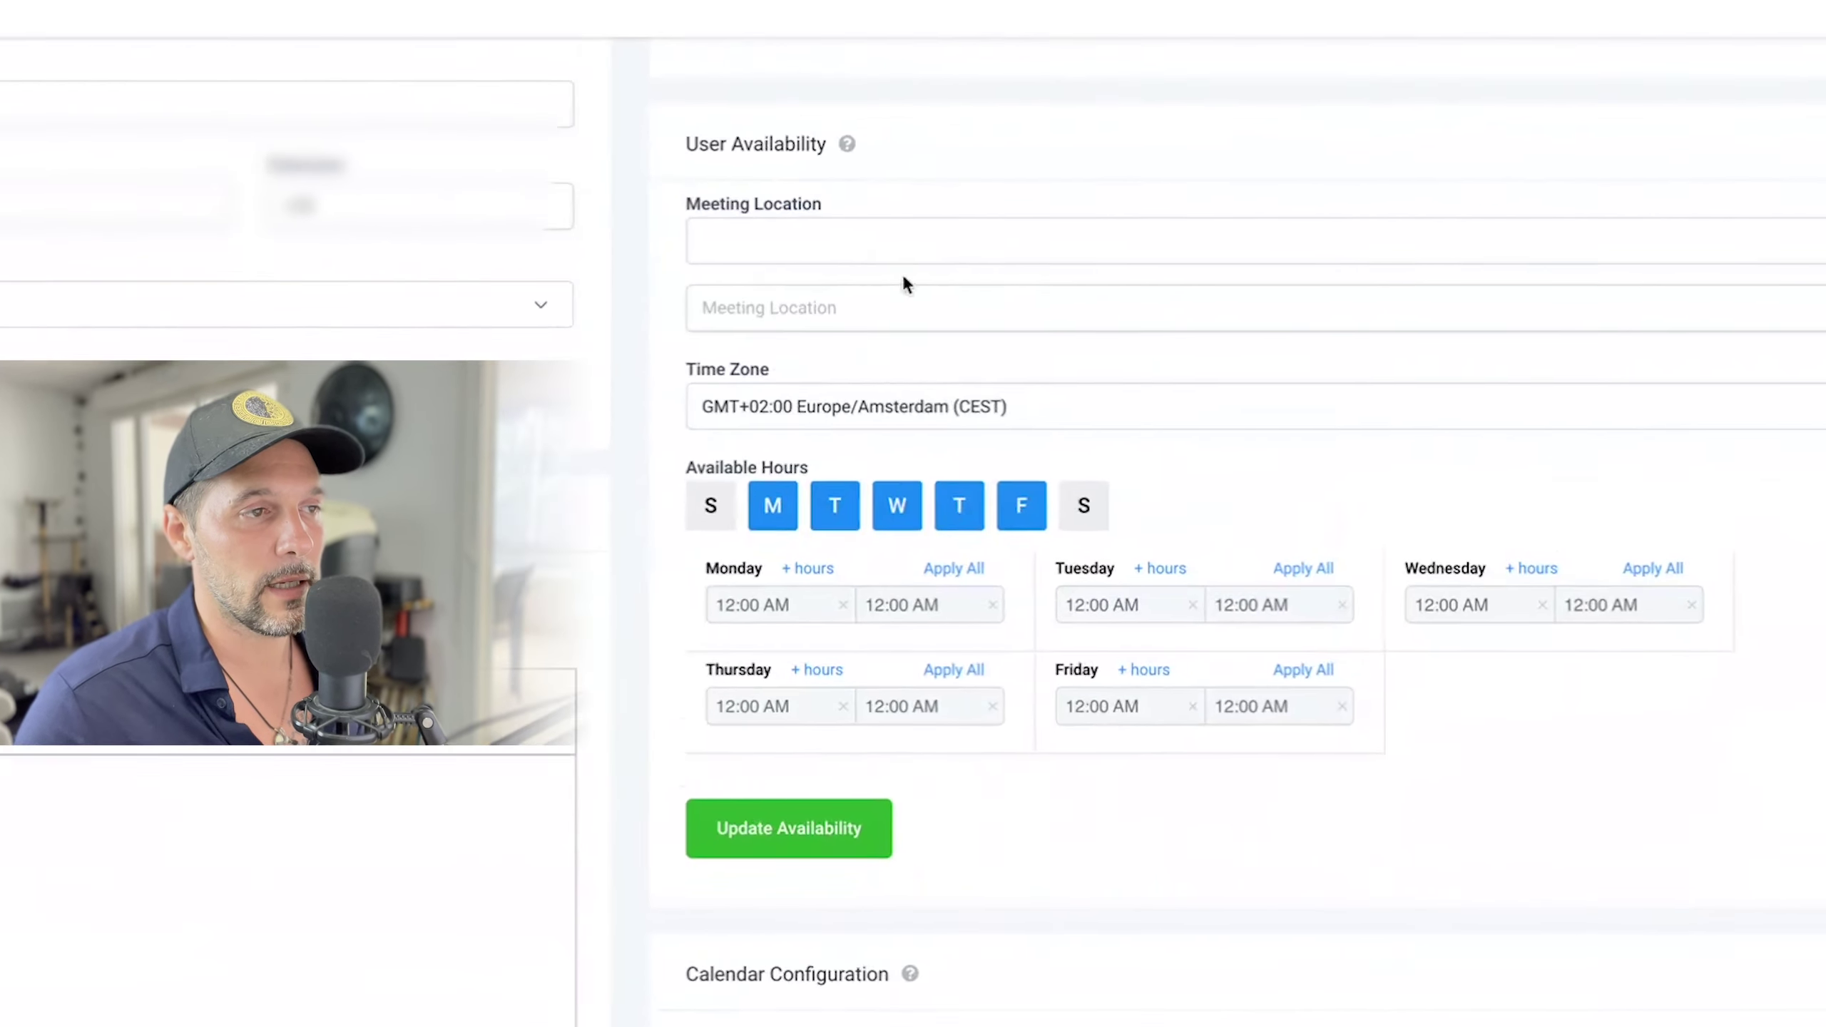
click(913, 257)
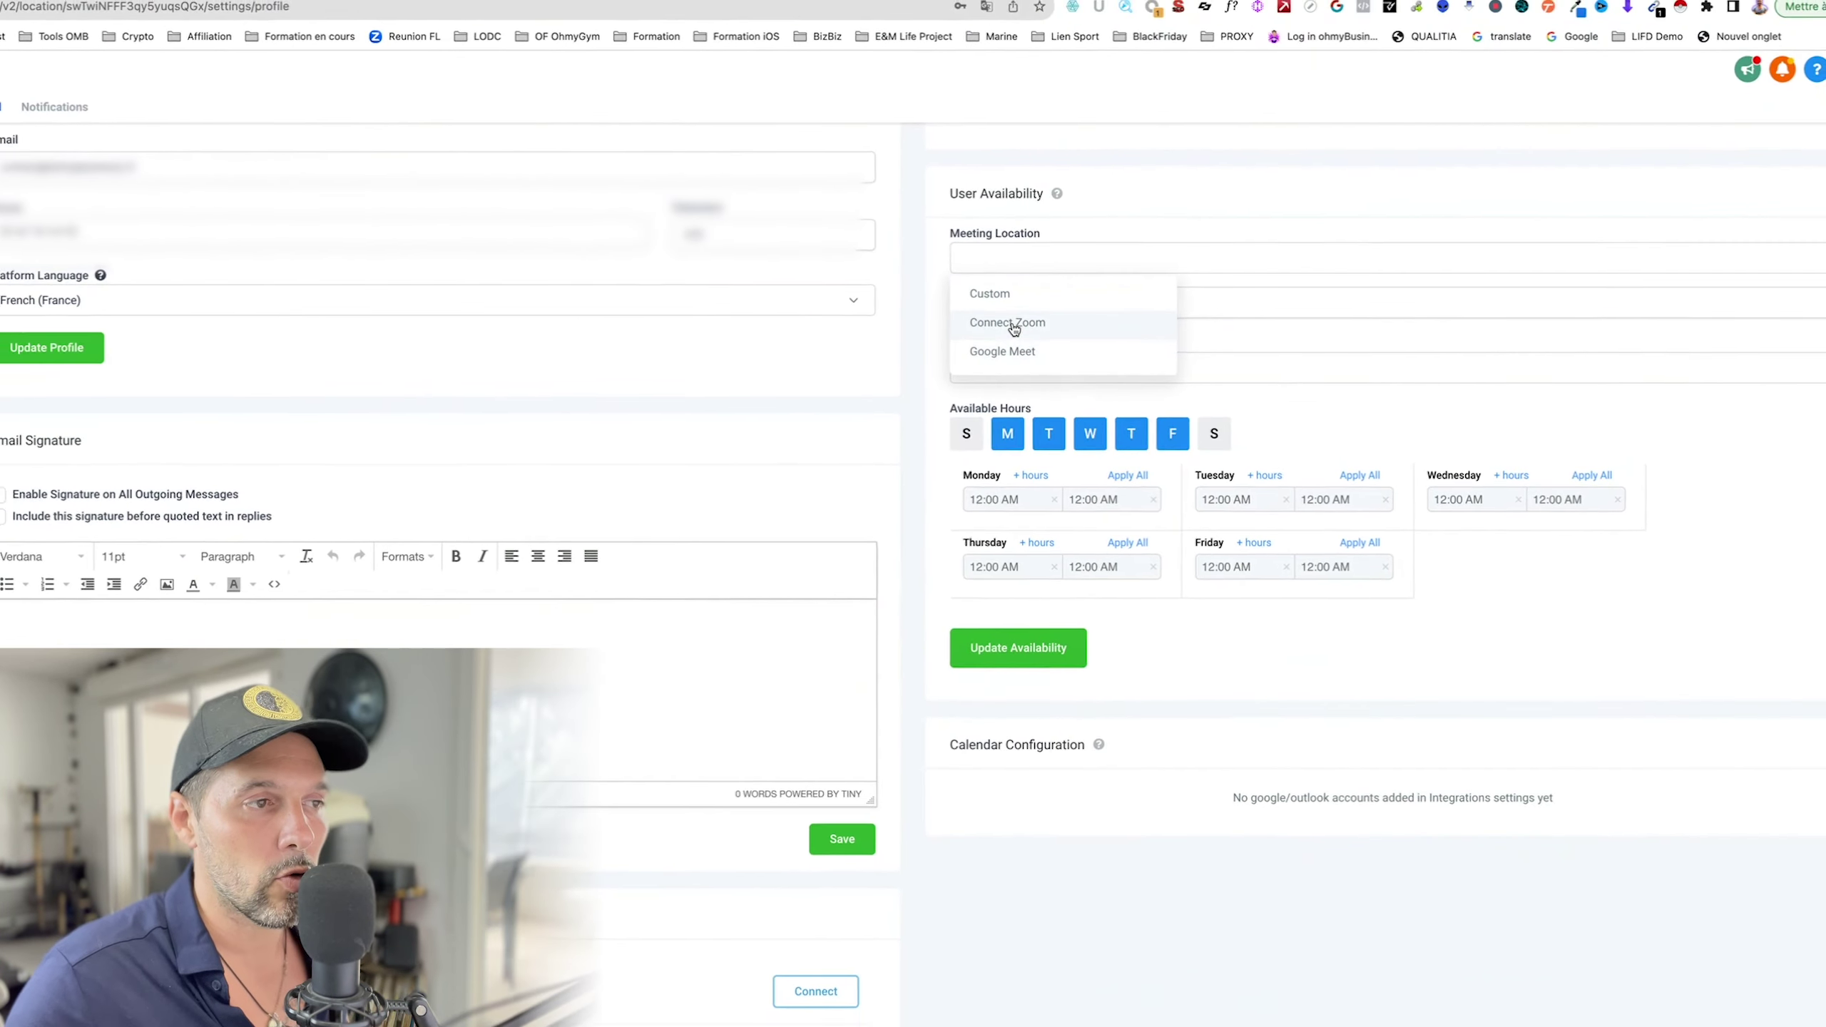
click(1013, 325)
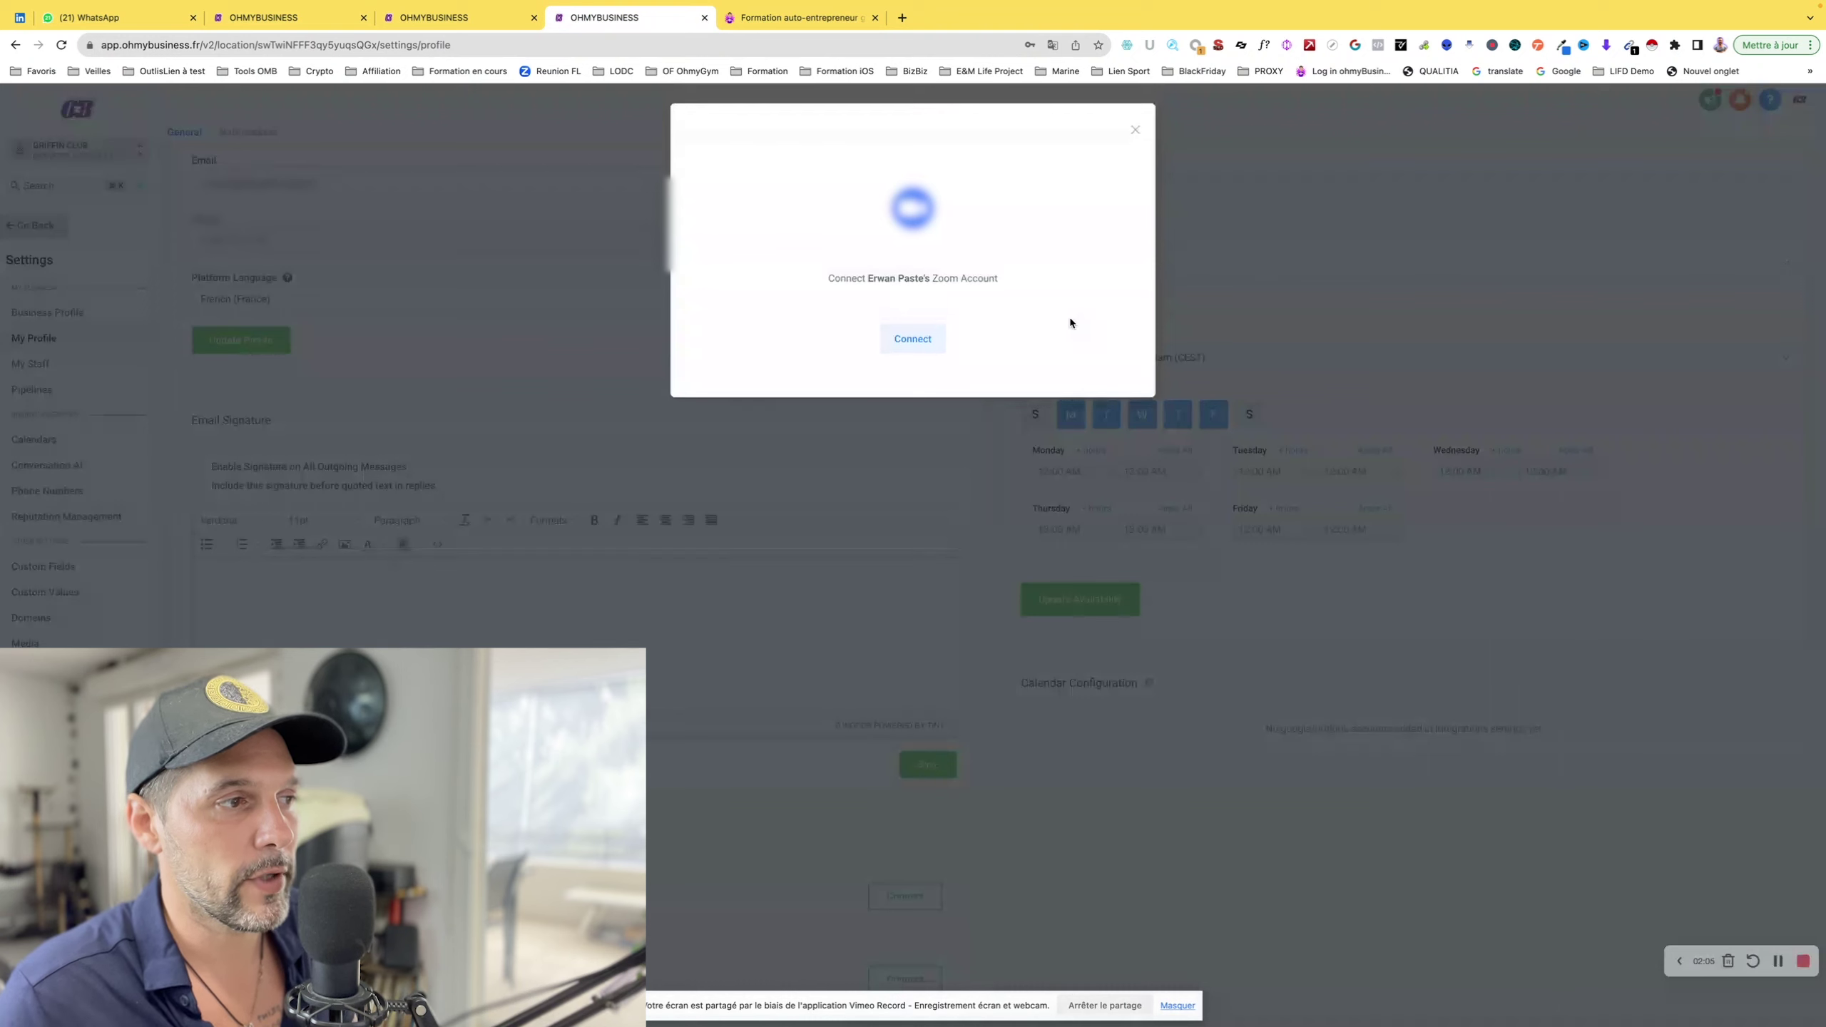
click(913, 340)
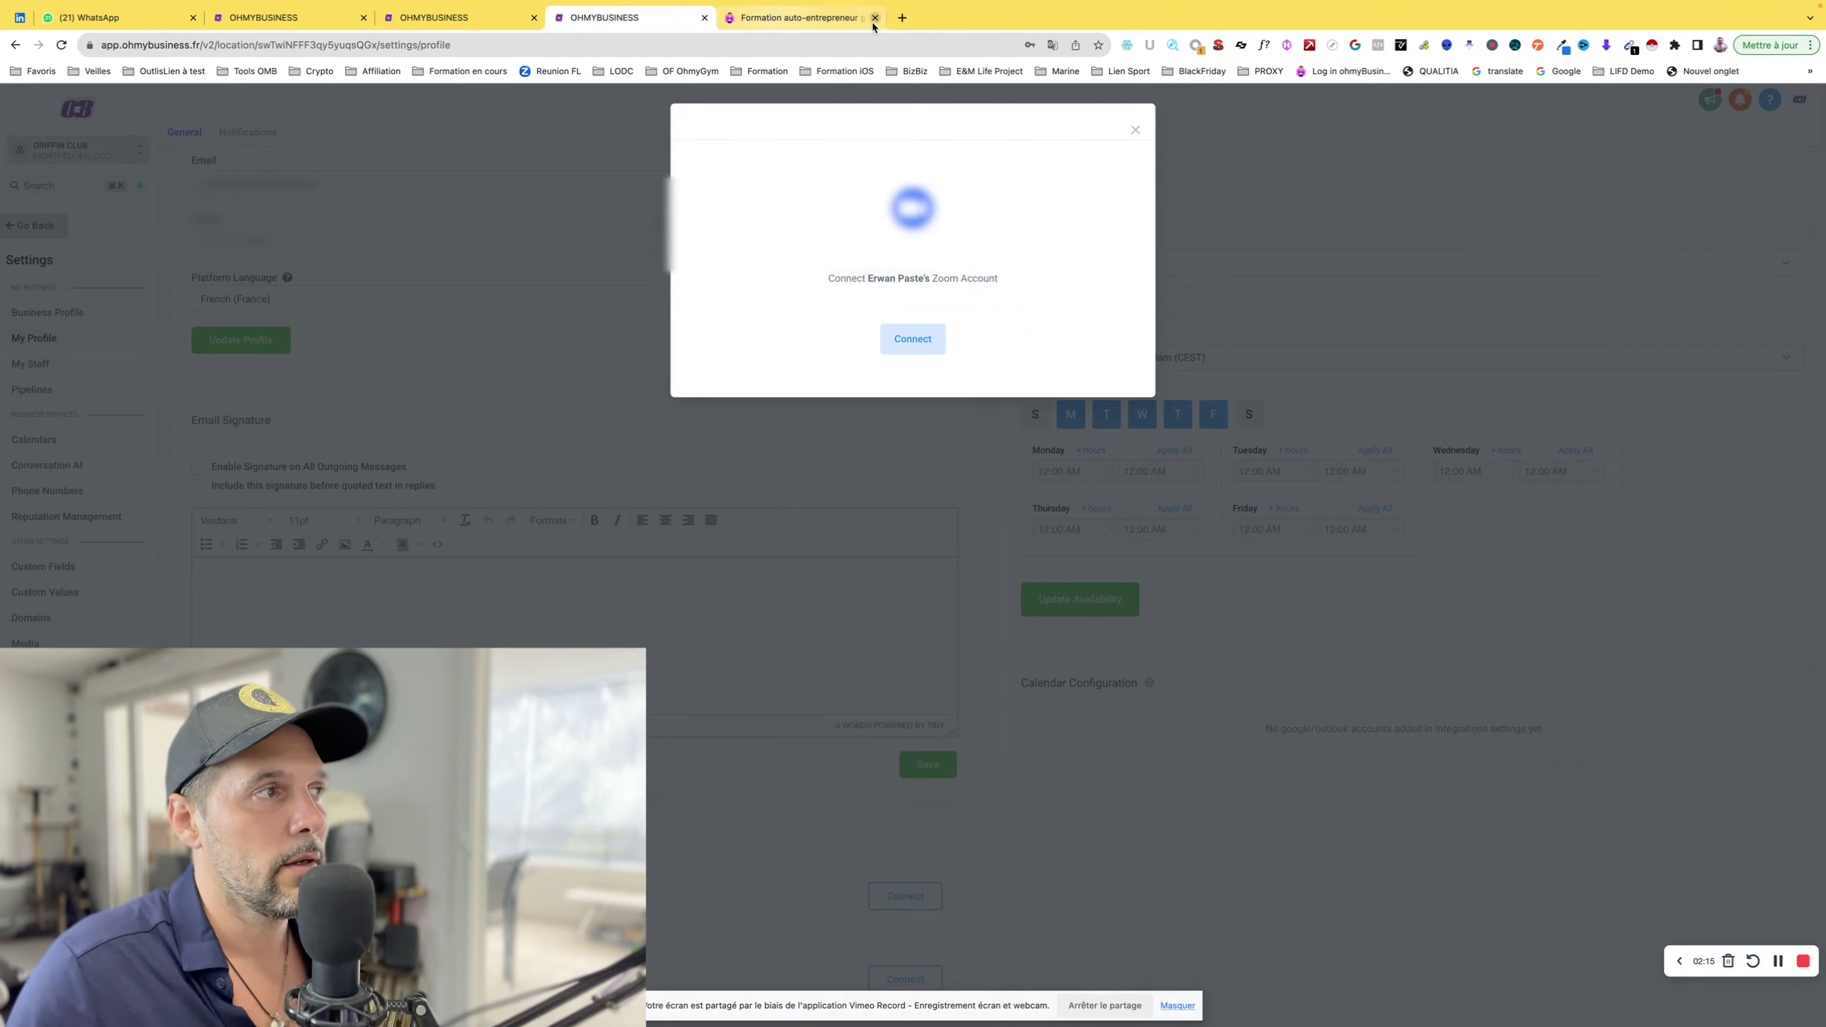
click(875, 18)
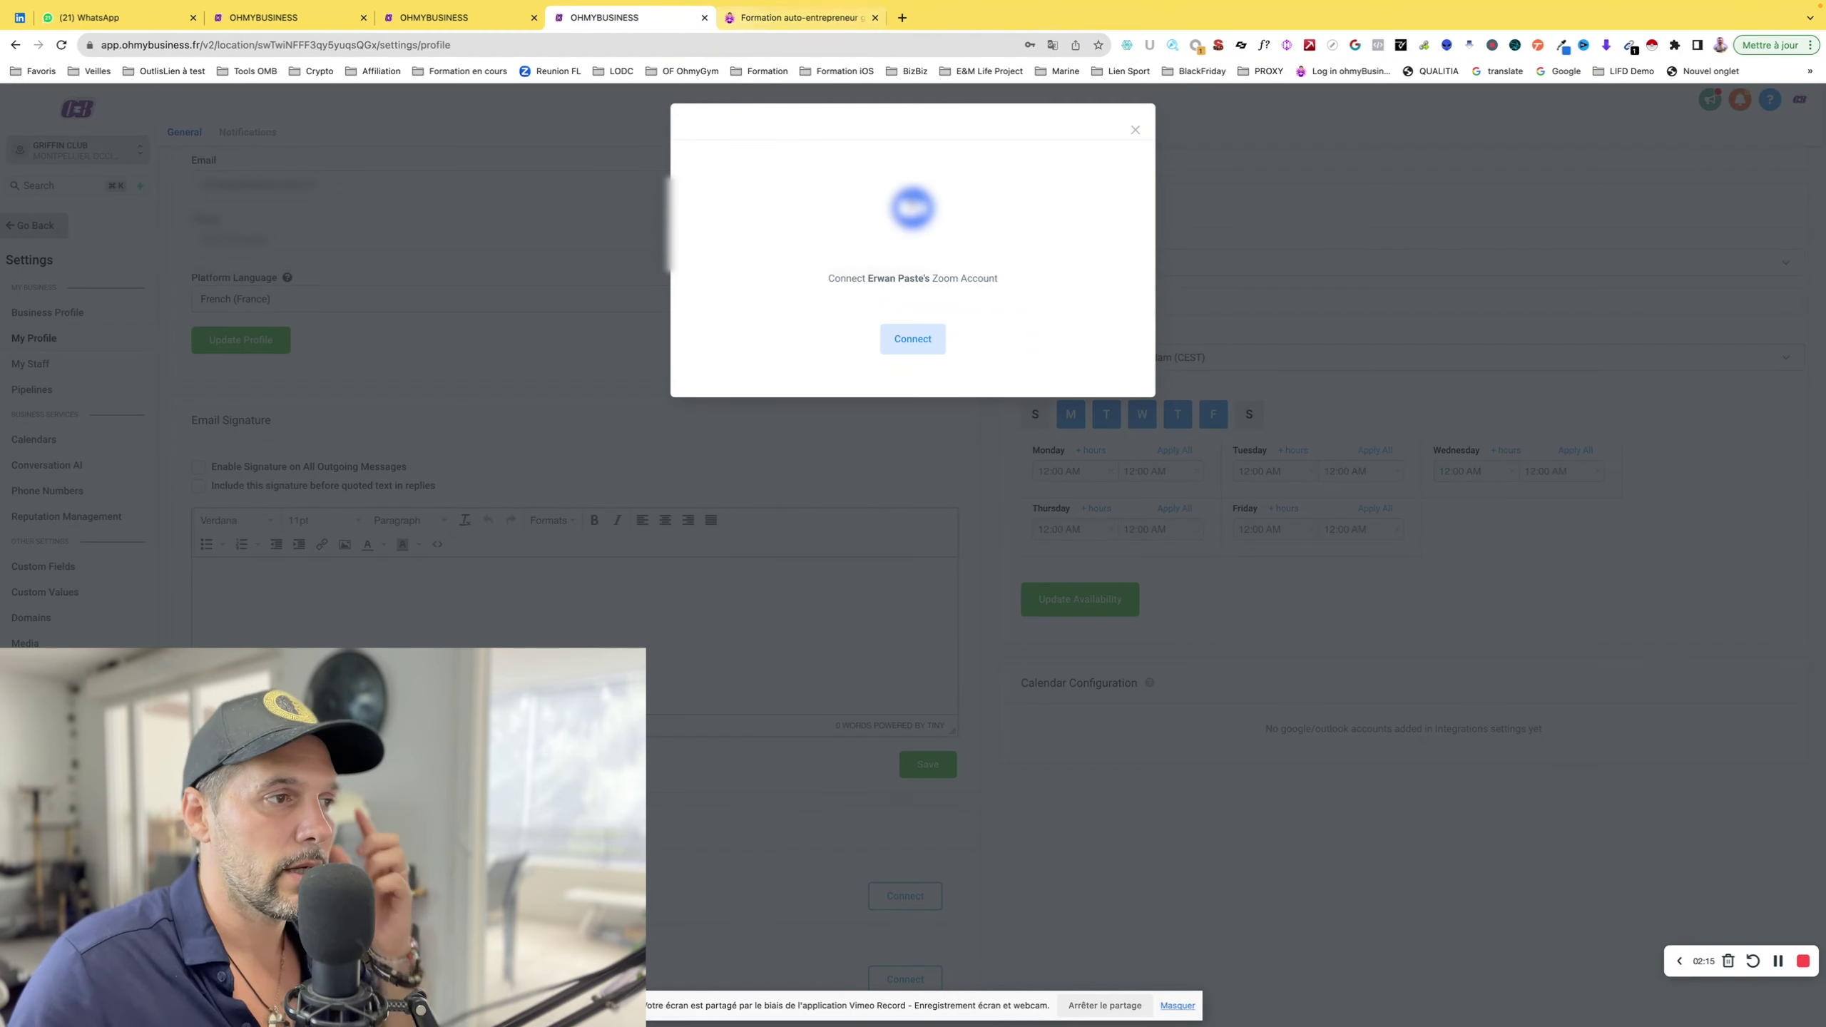
click(1134, 132)
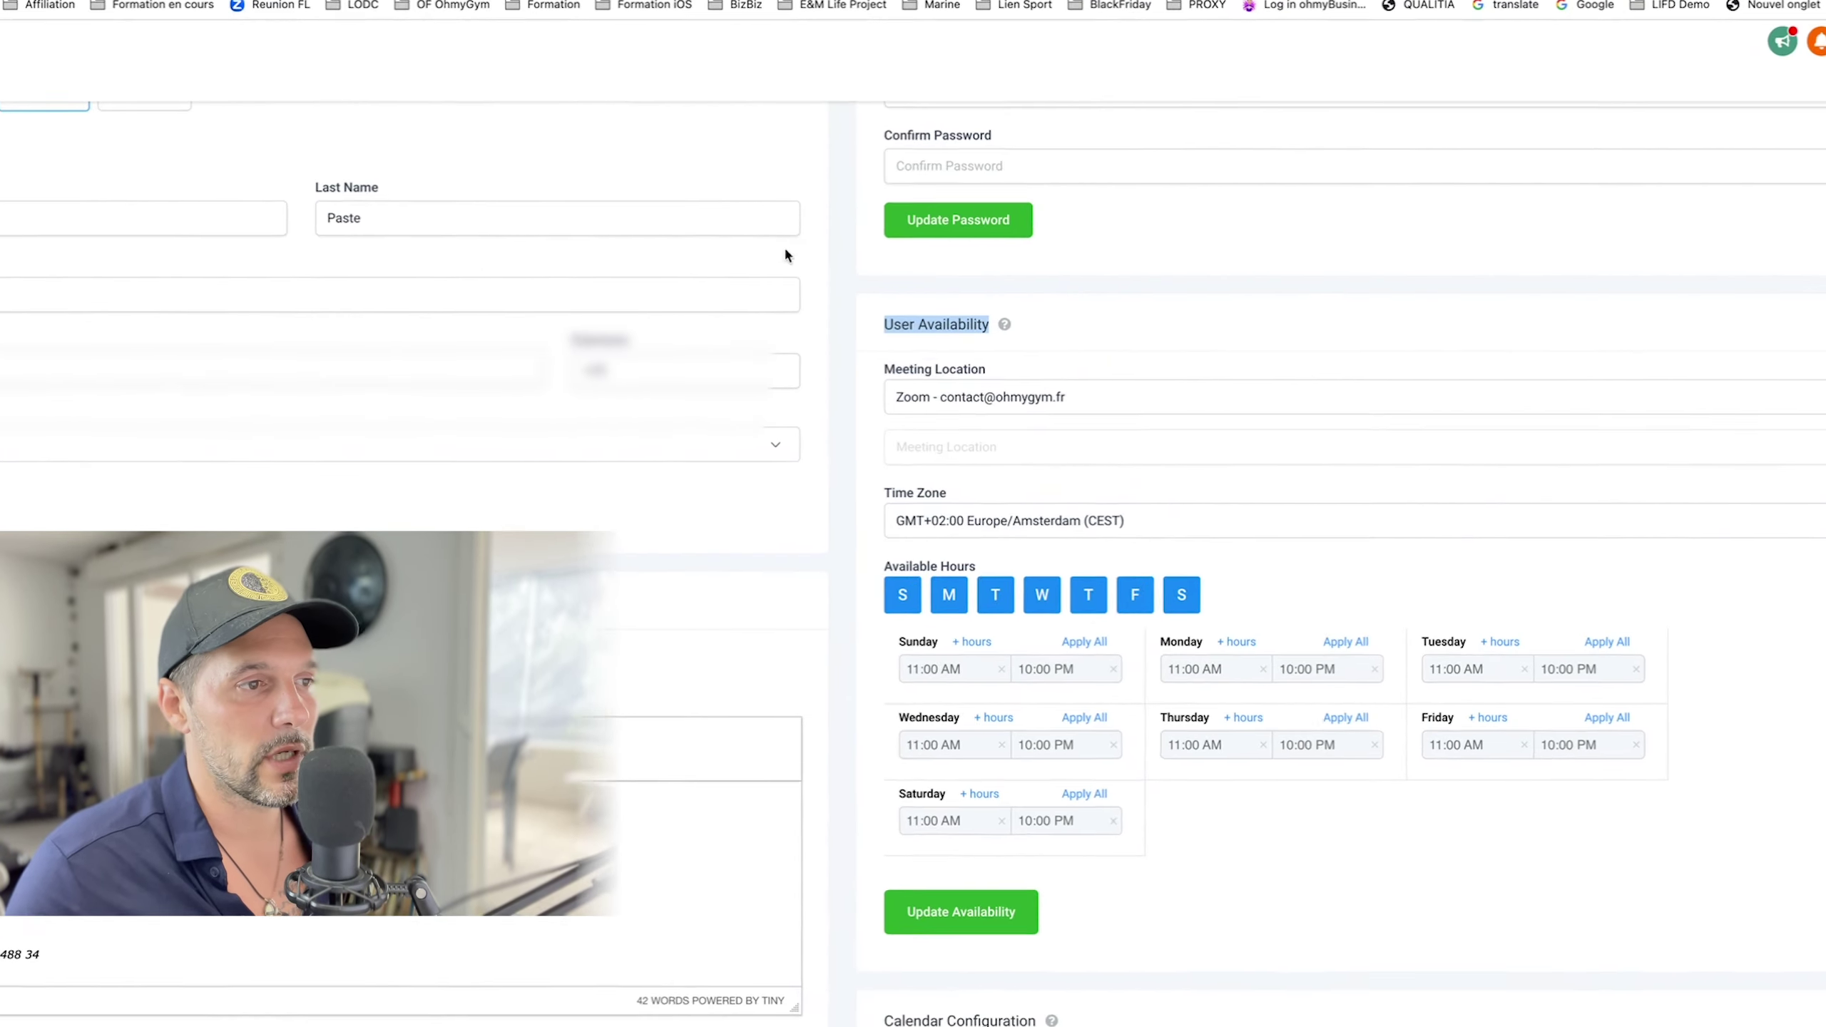
Step: In the Ohmybusiness profile, try Custom as the meeting location with its free-text field, and restore the Zoom option
click(1035, 397)
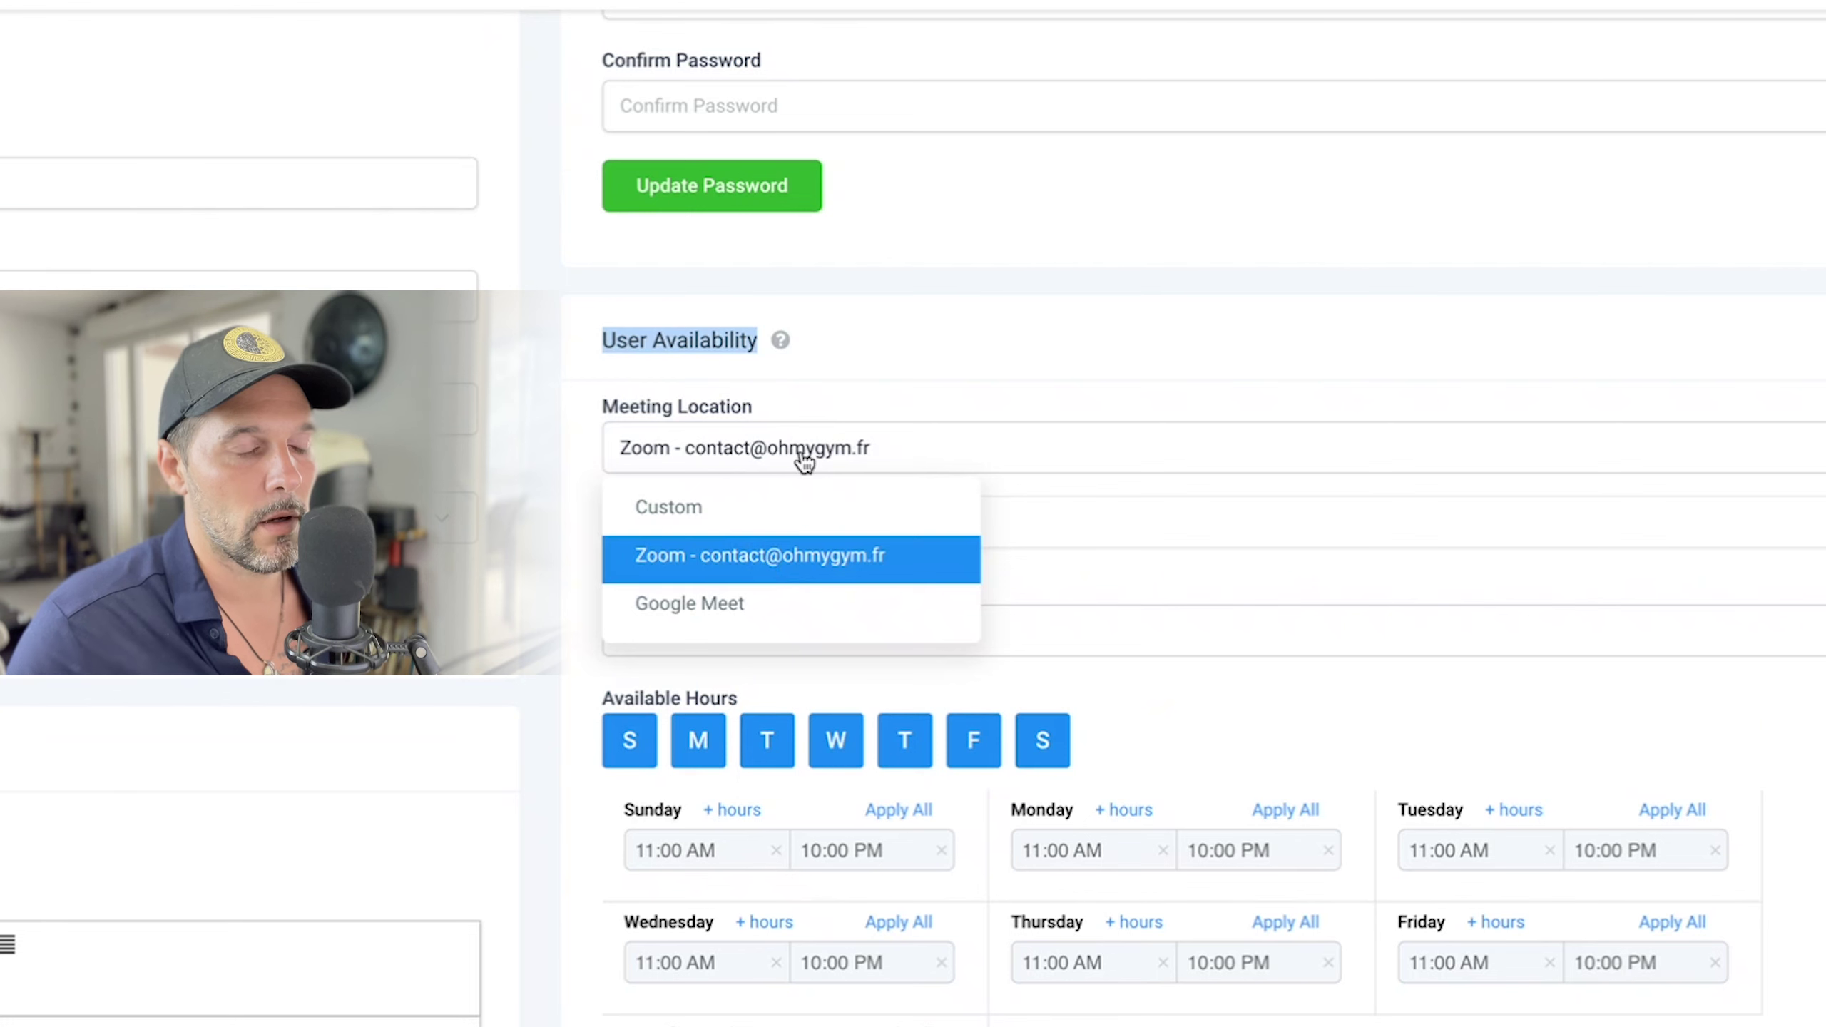
click(804, 462)
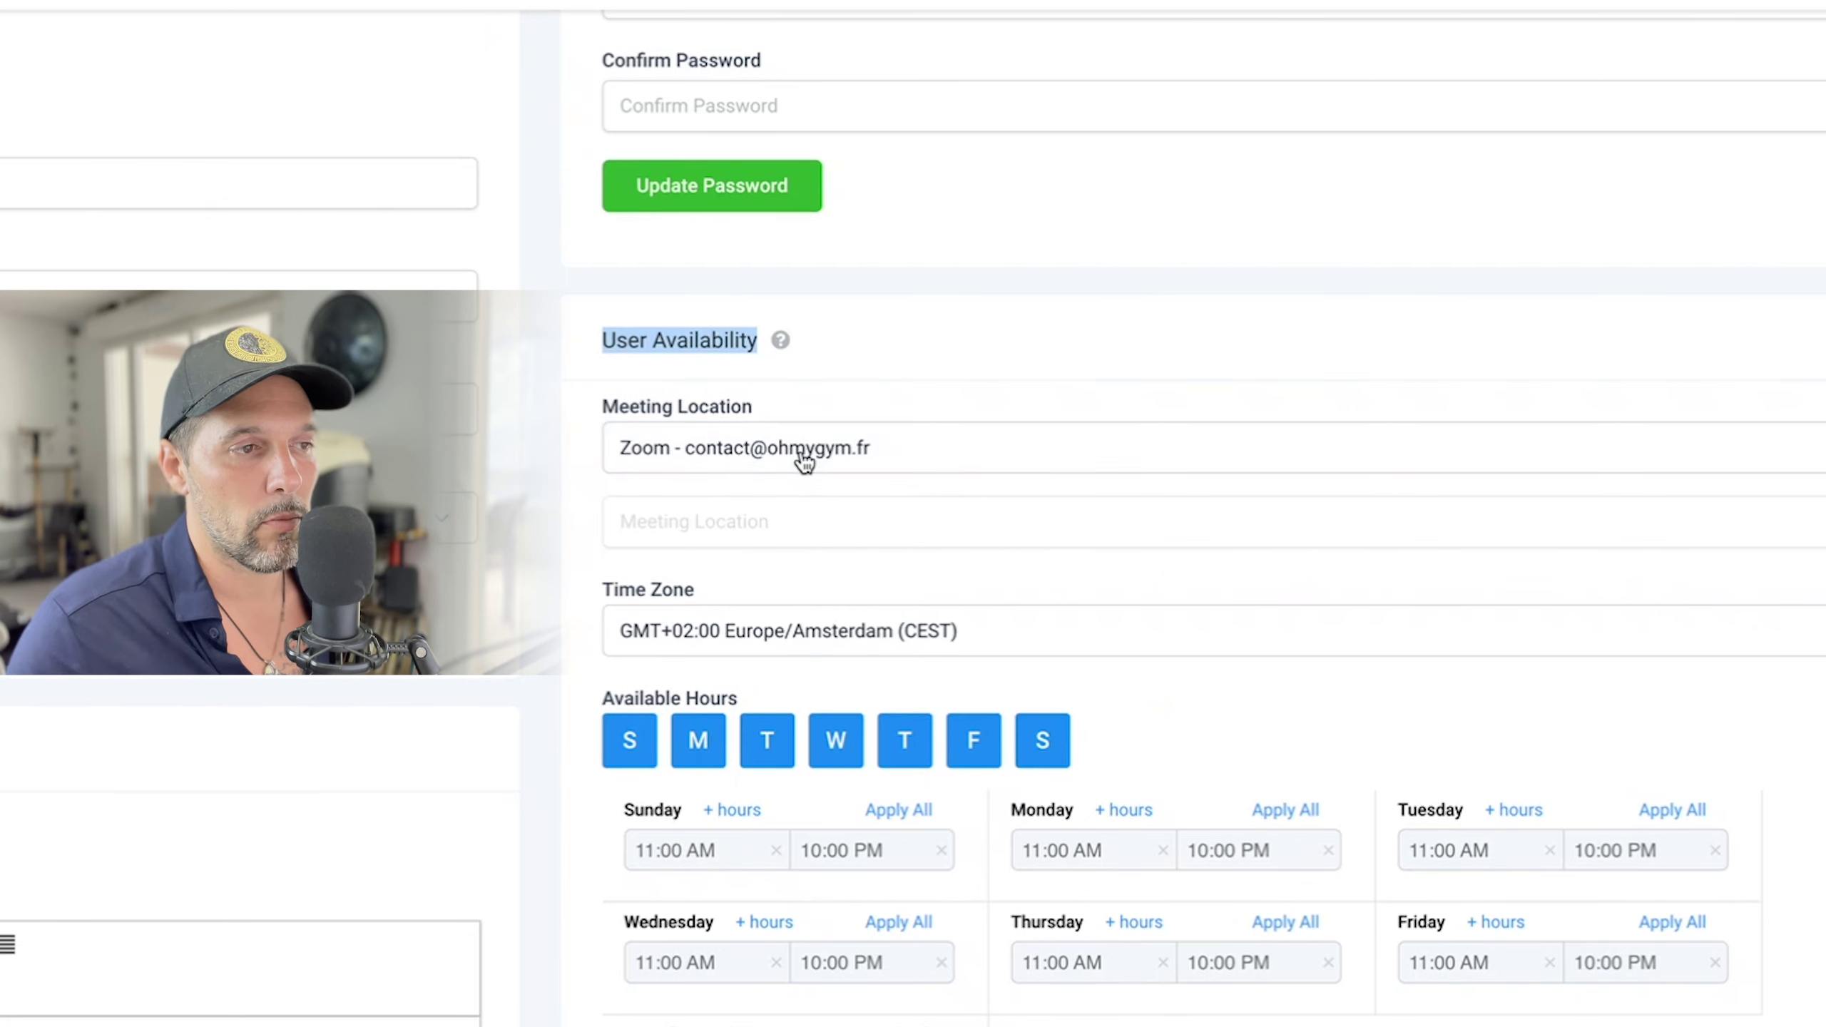
click(791, 522)
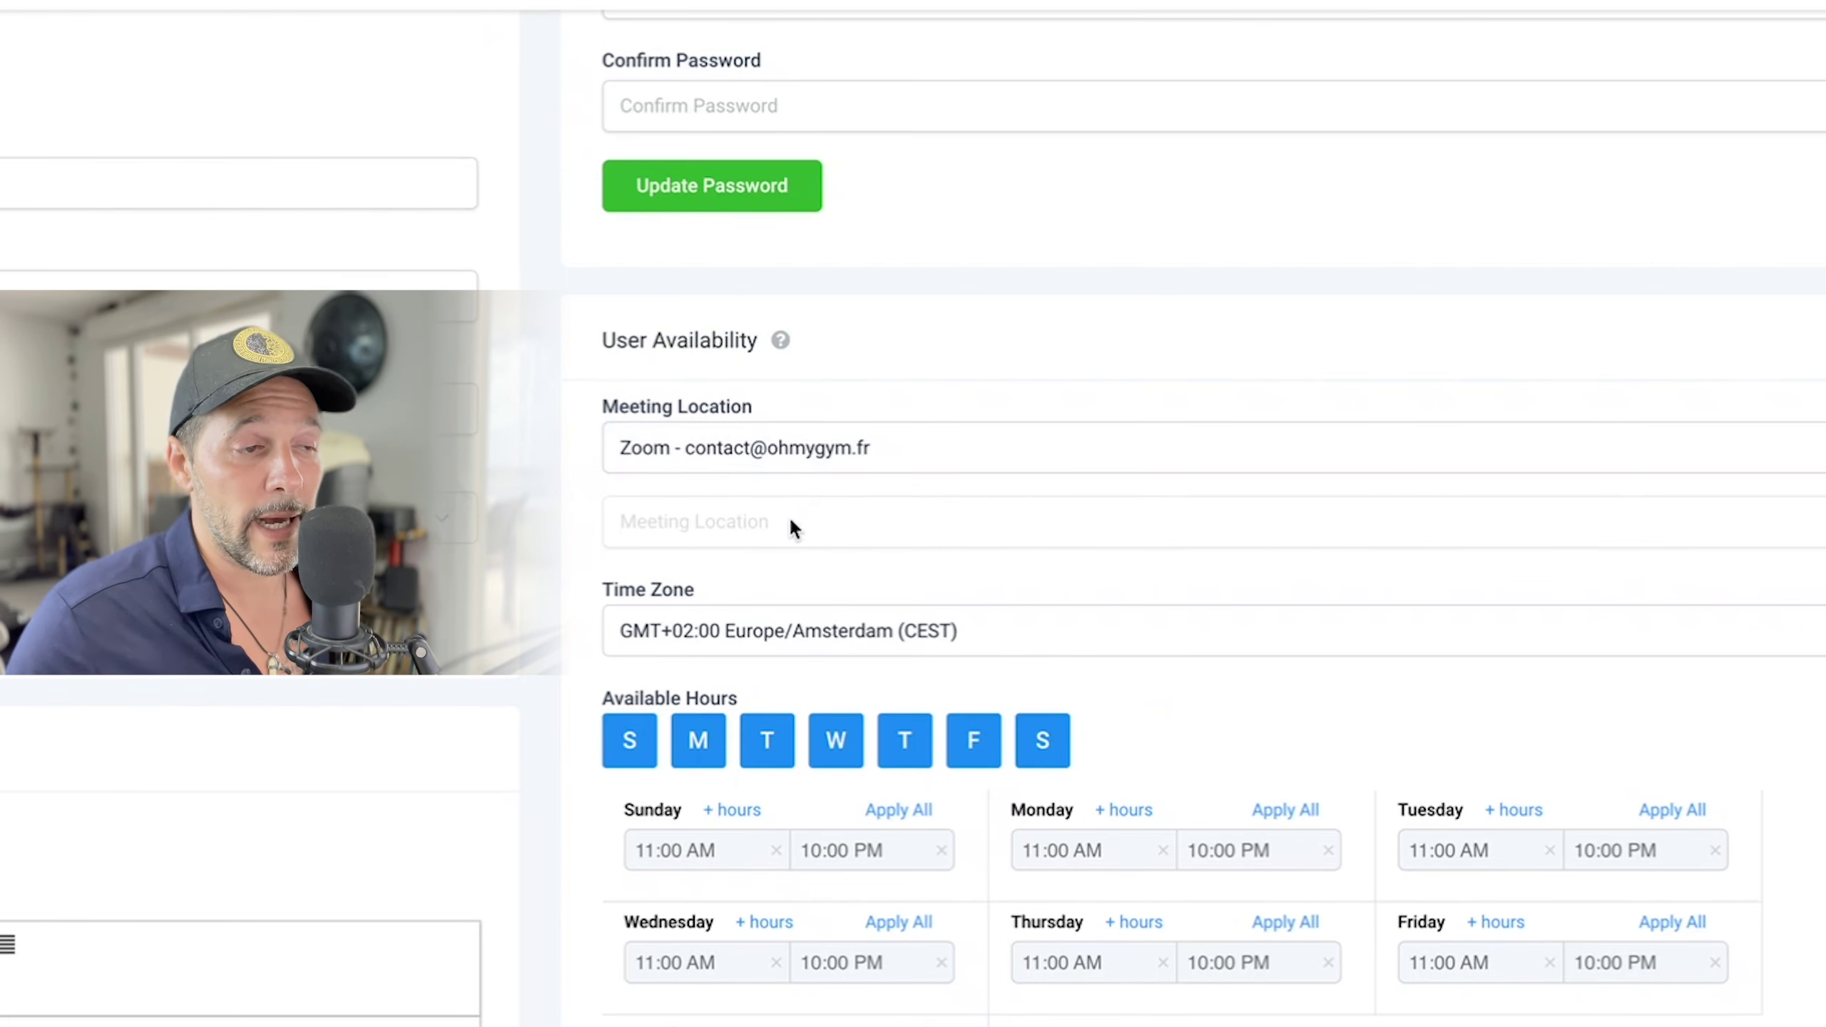
scroll(737, 510, down, 1)
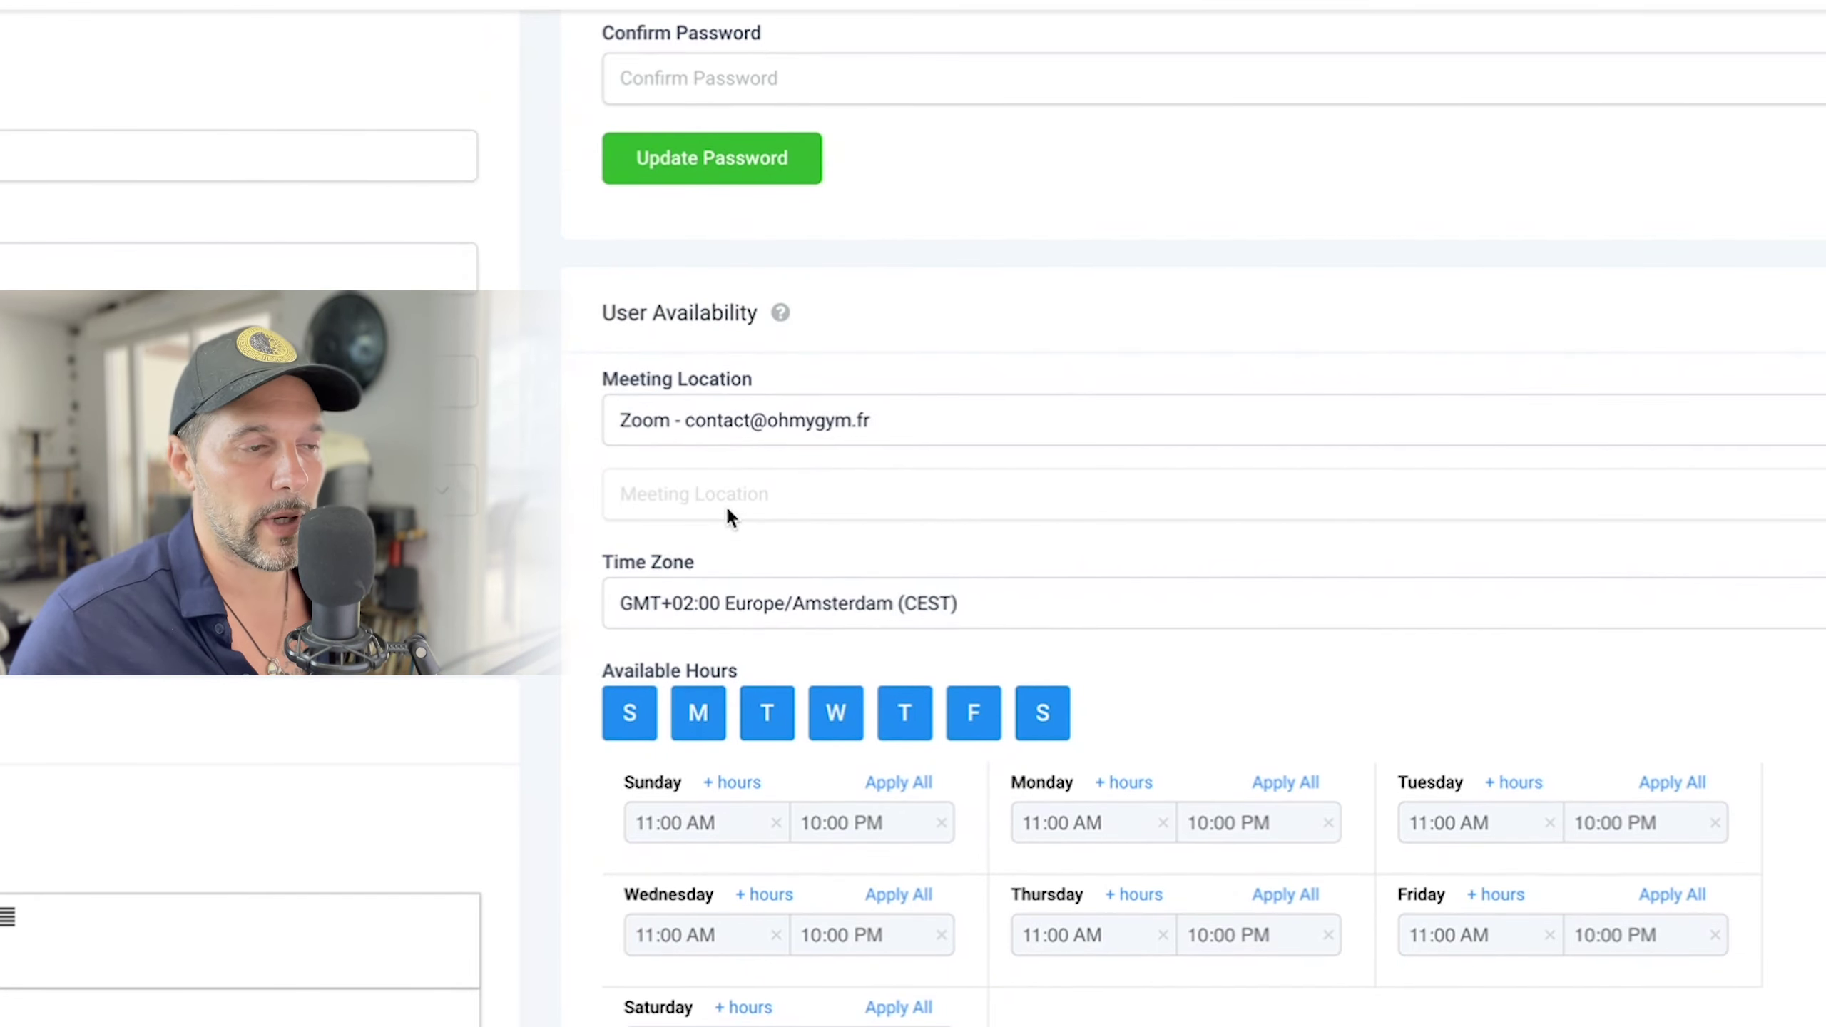
scroll(729, 503, down, 2)
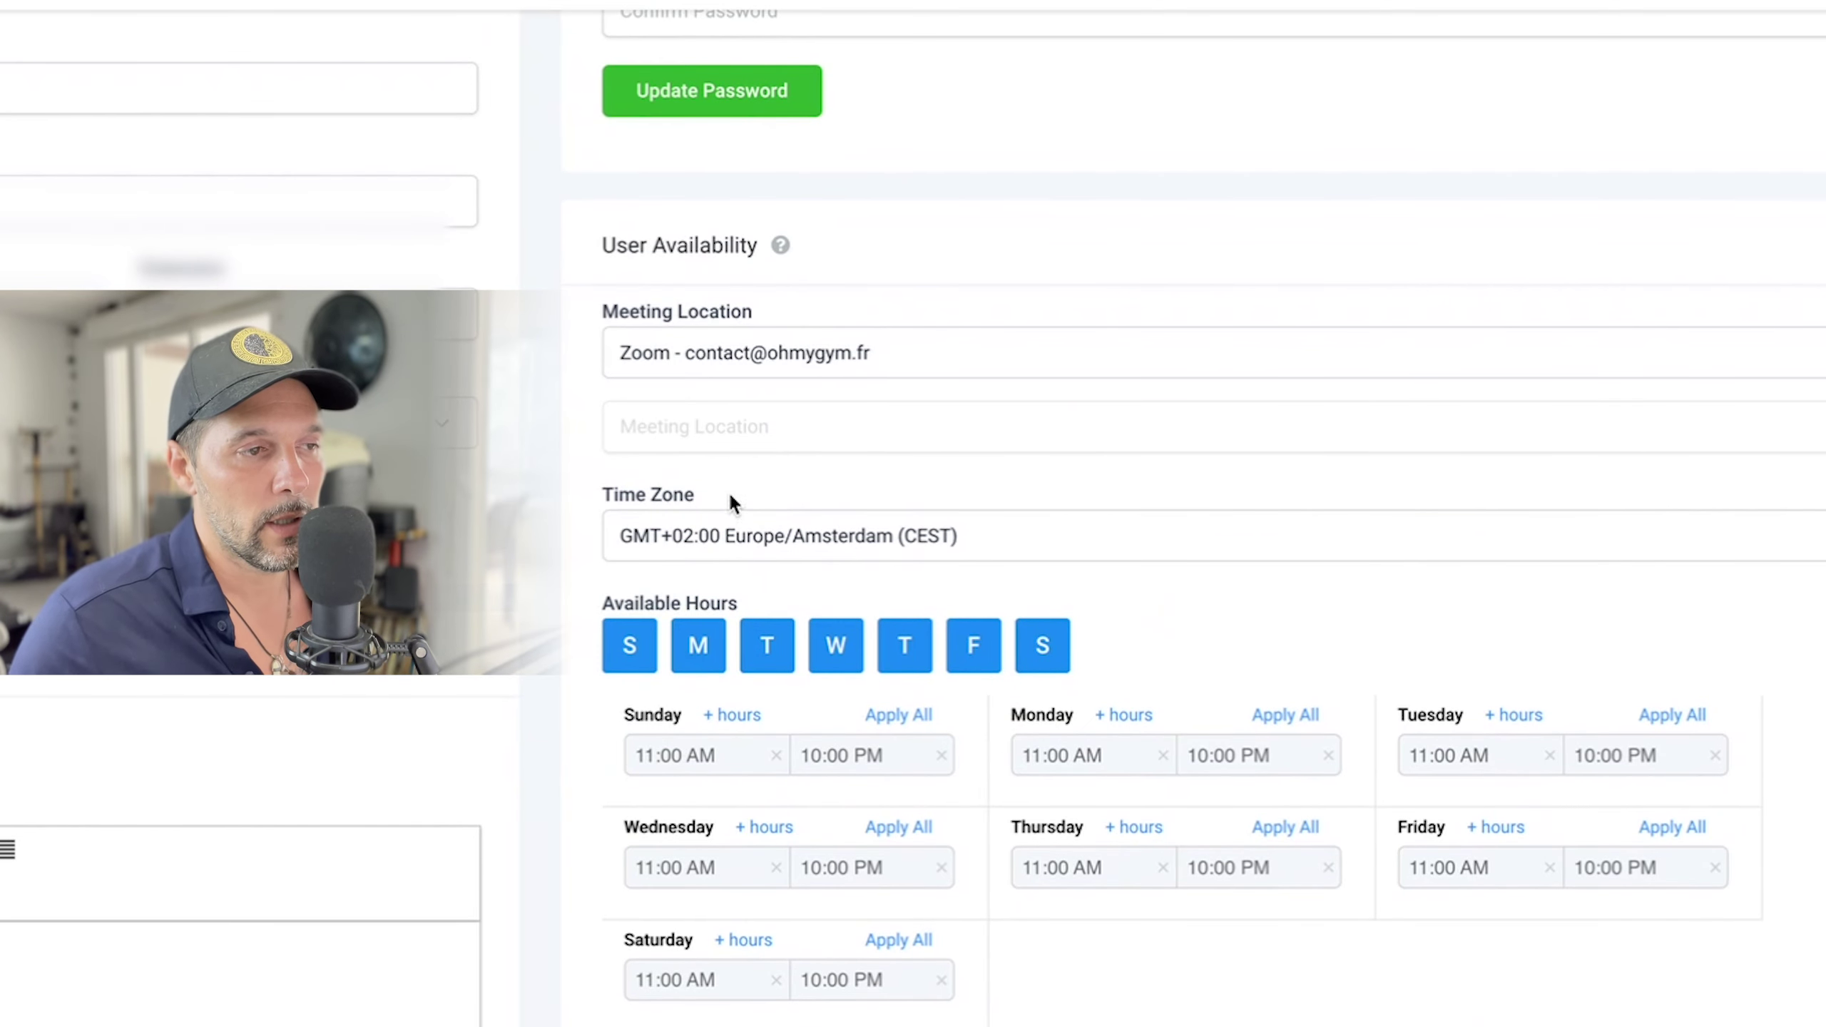
click(714, 356)
click(718, 410)
click(718, 415)
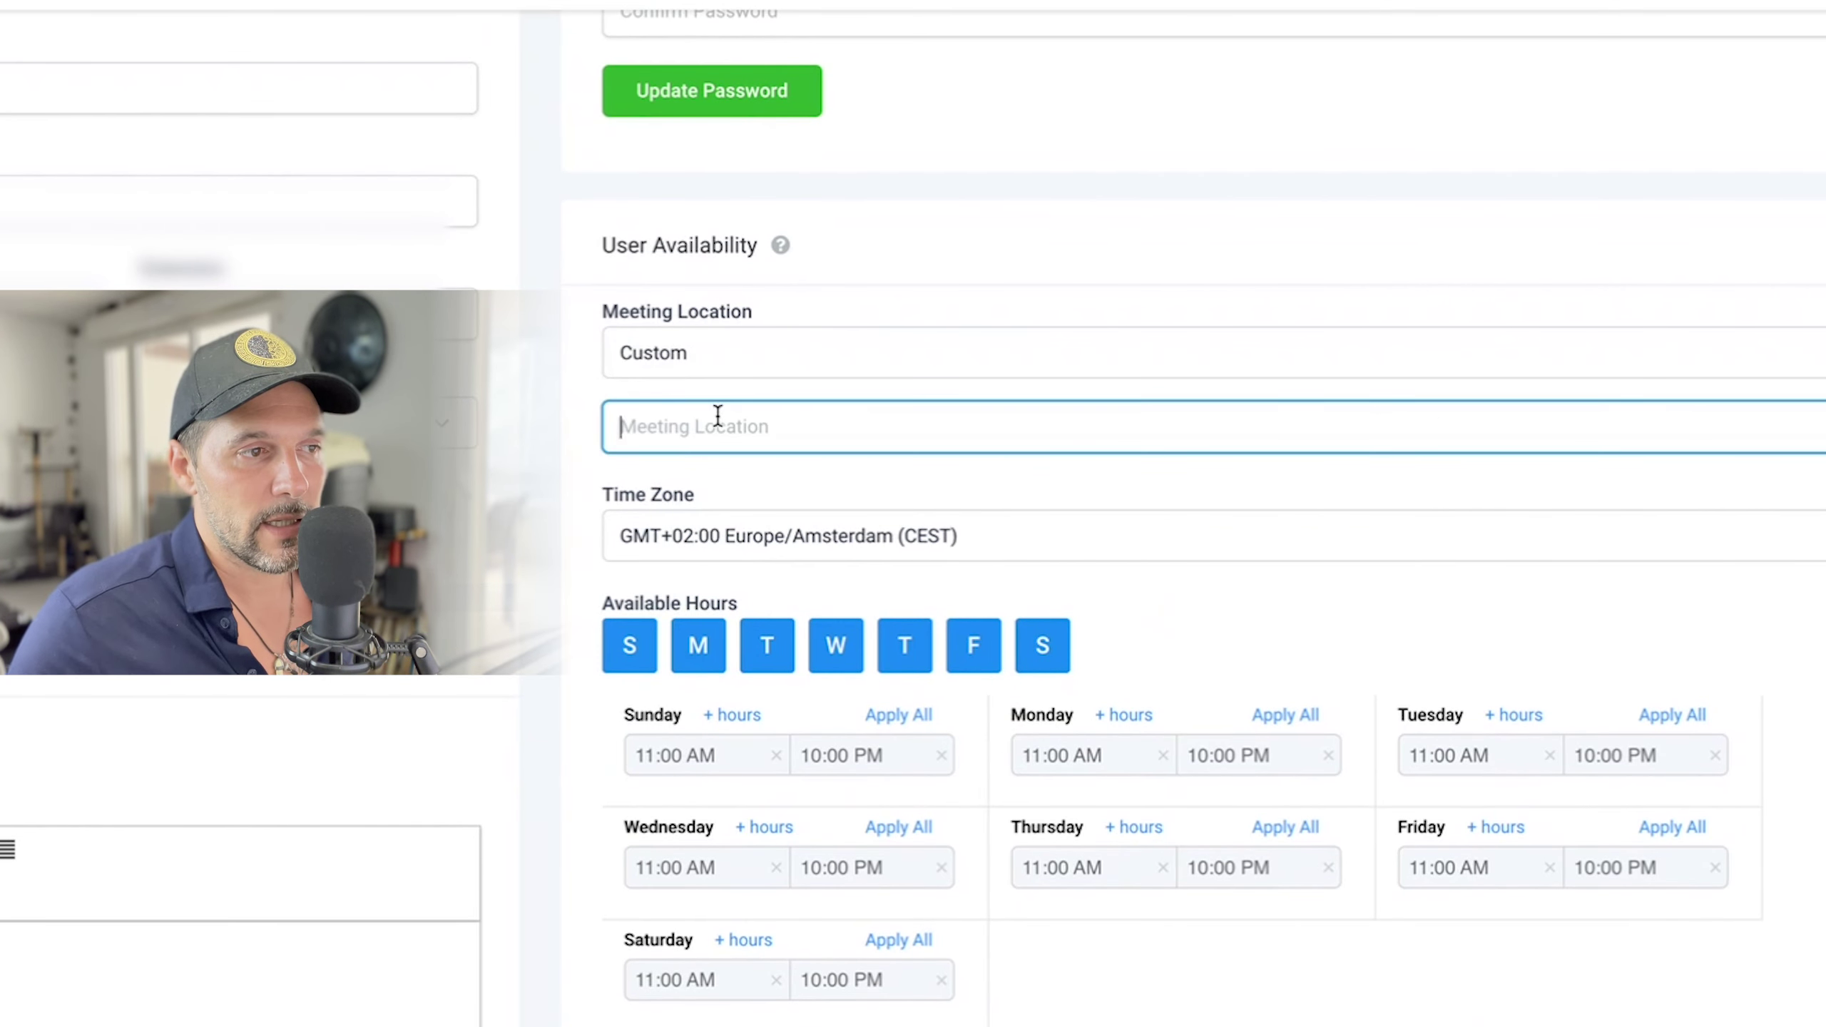
click(694, 368)
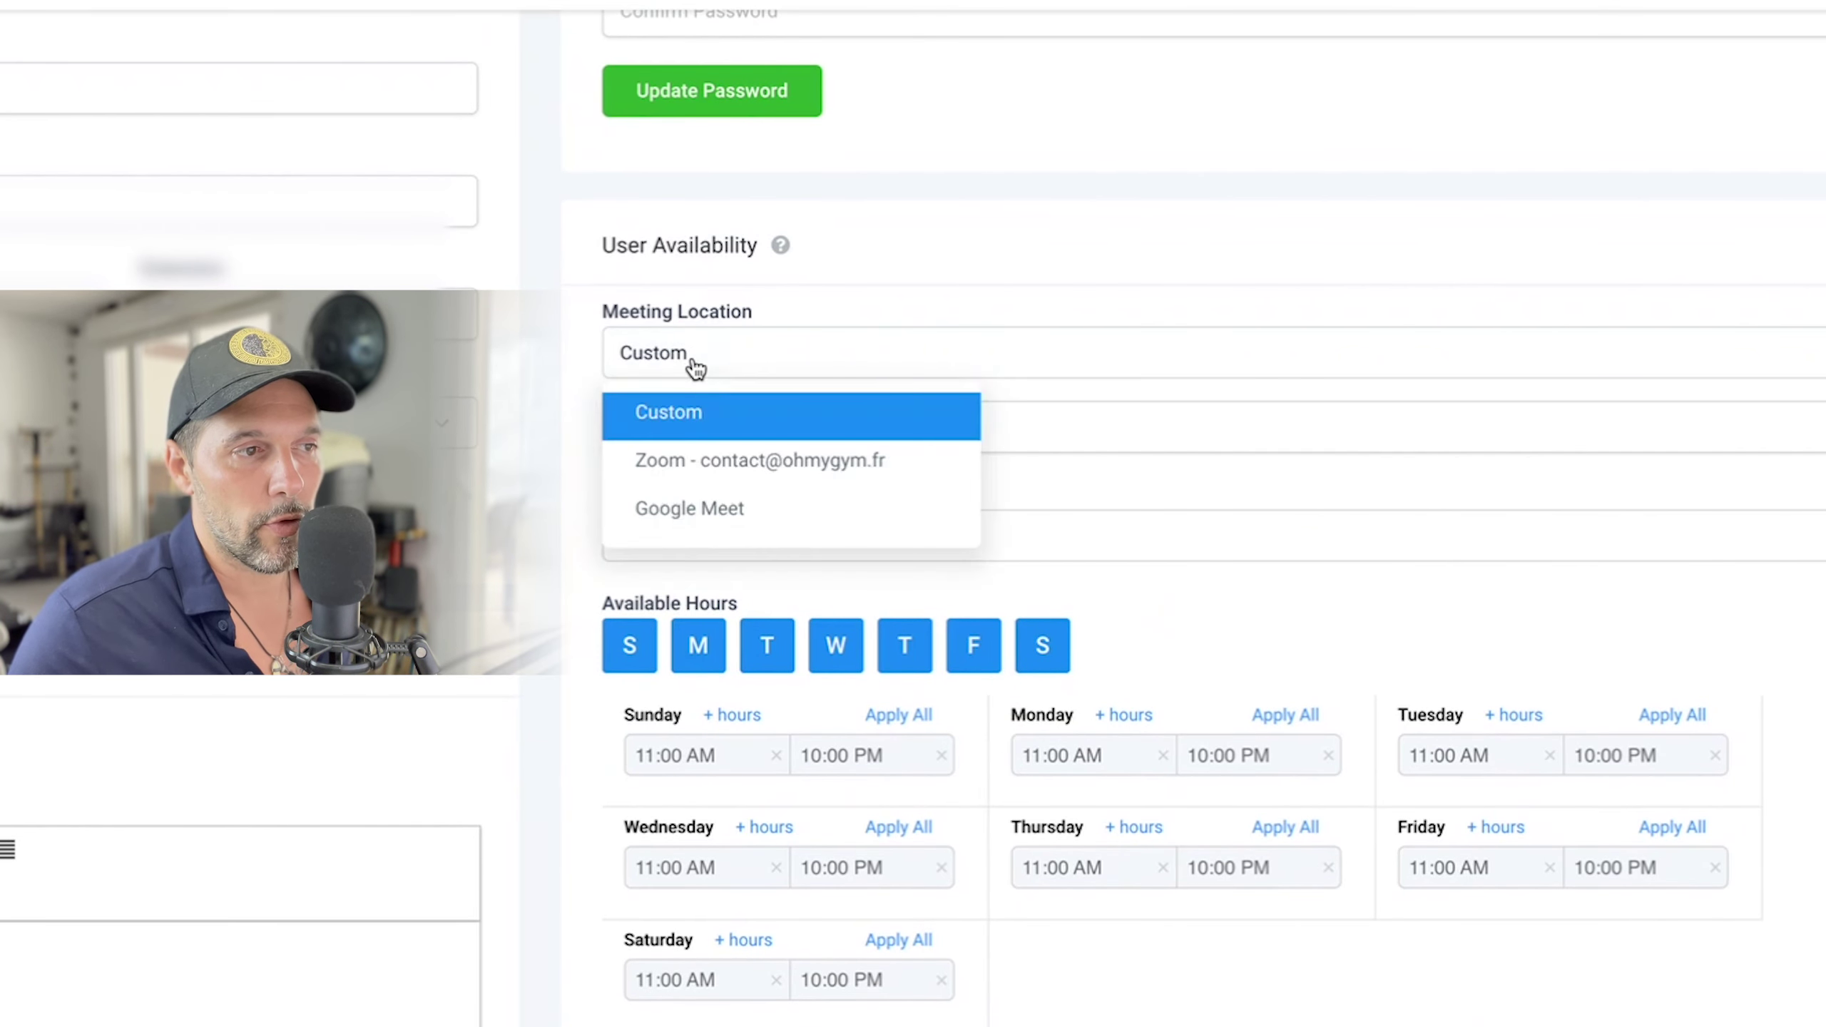
click(764, 461)
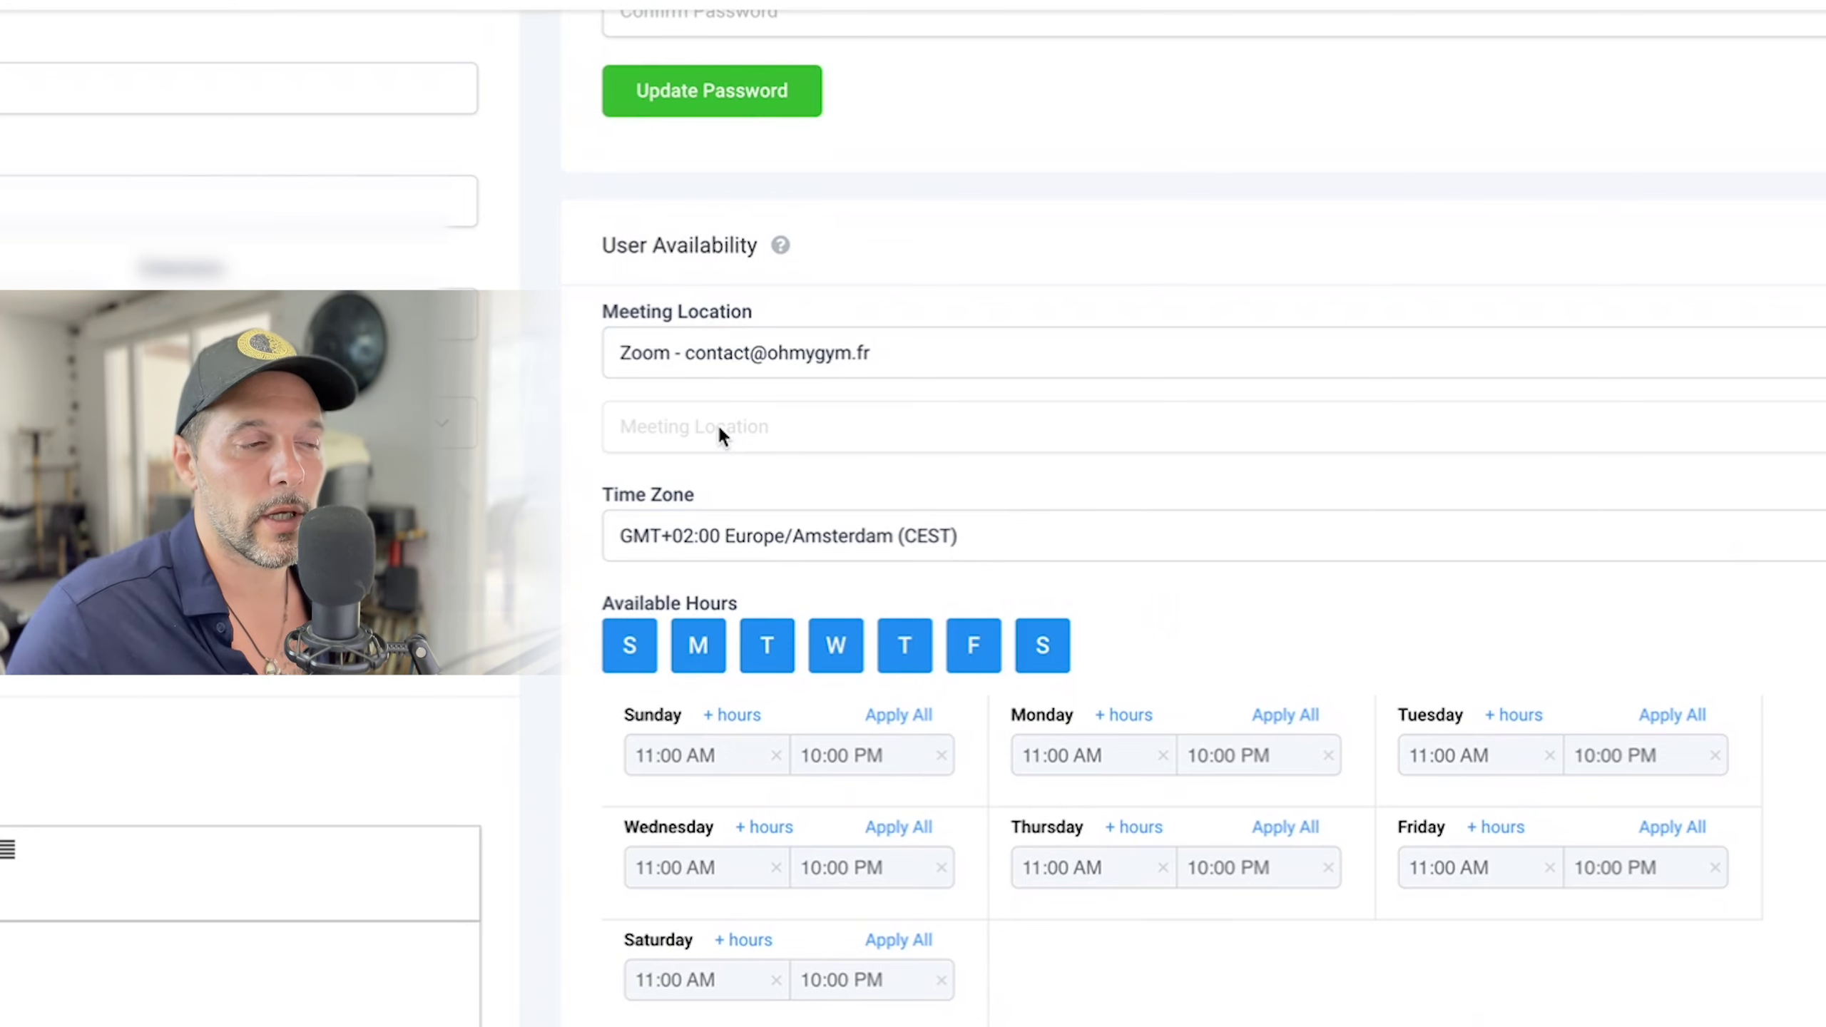
Step: Choose Custom as the meeting location again, enter its location field without filling it, and return to the Zoom account
click(726, 358)
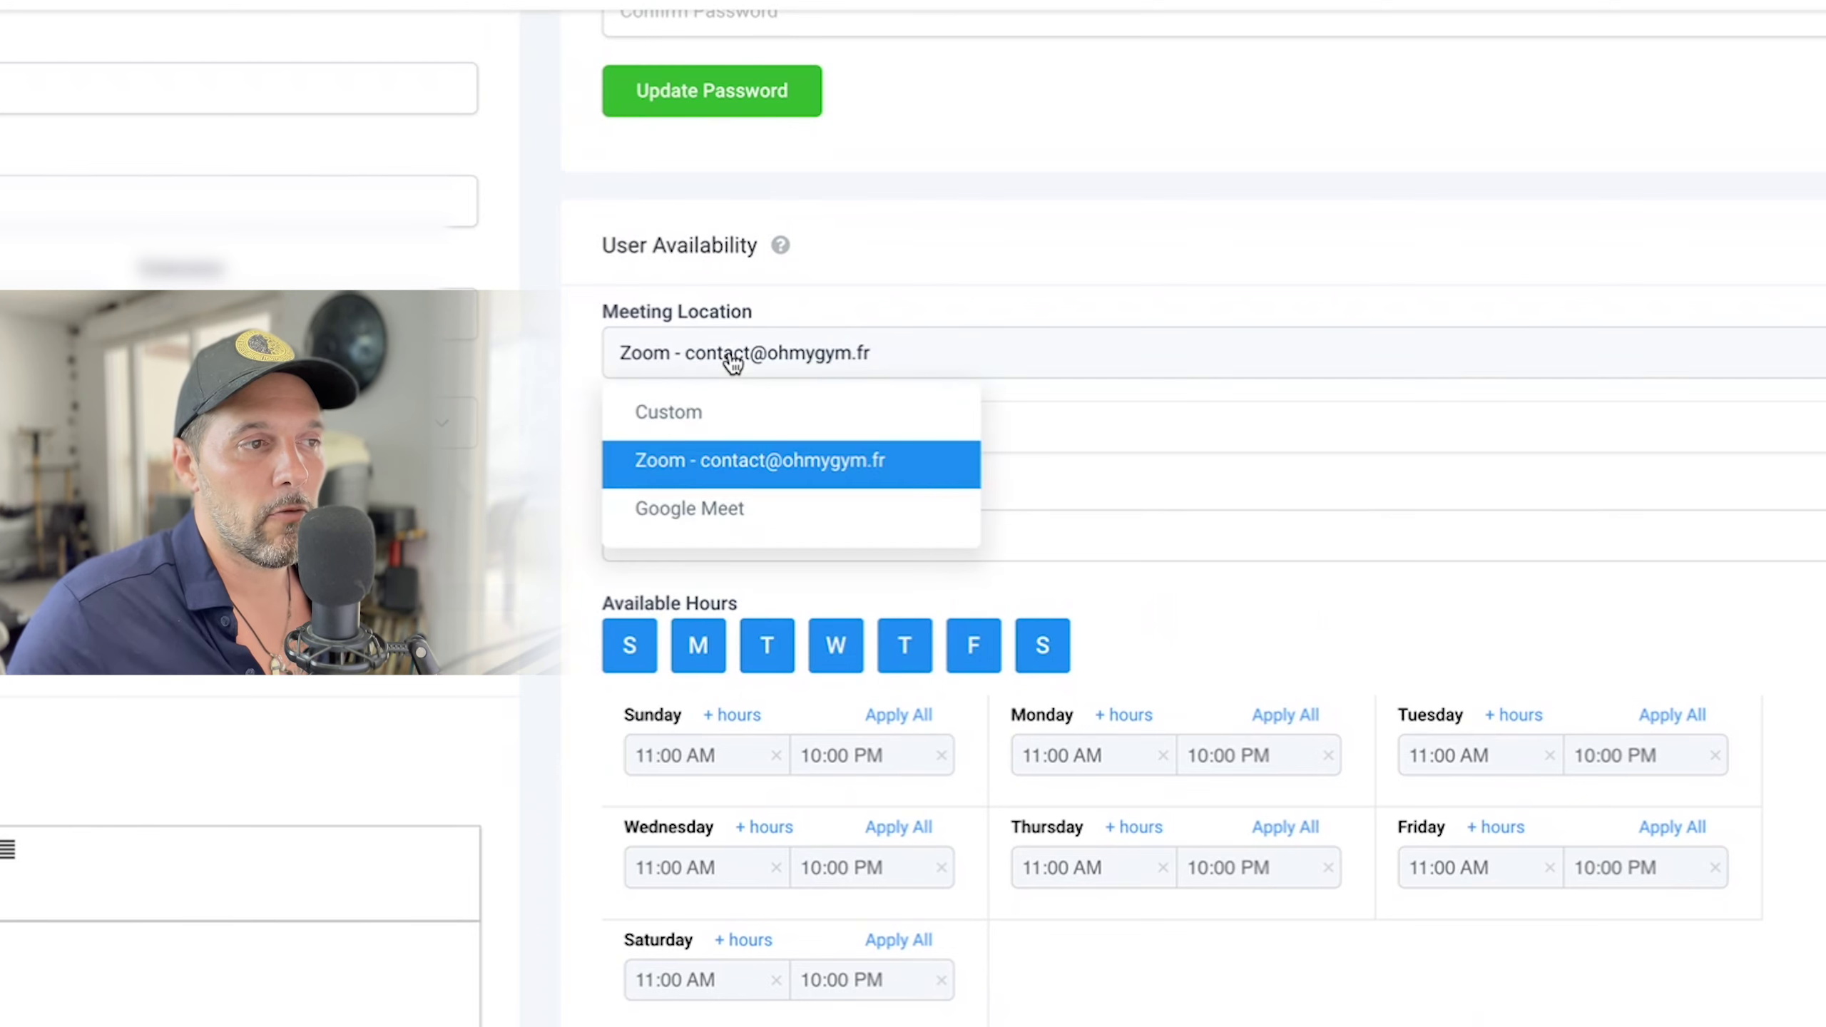
click(700, 415)
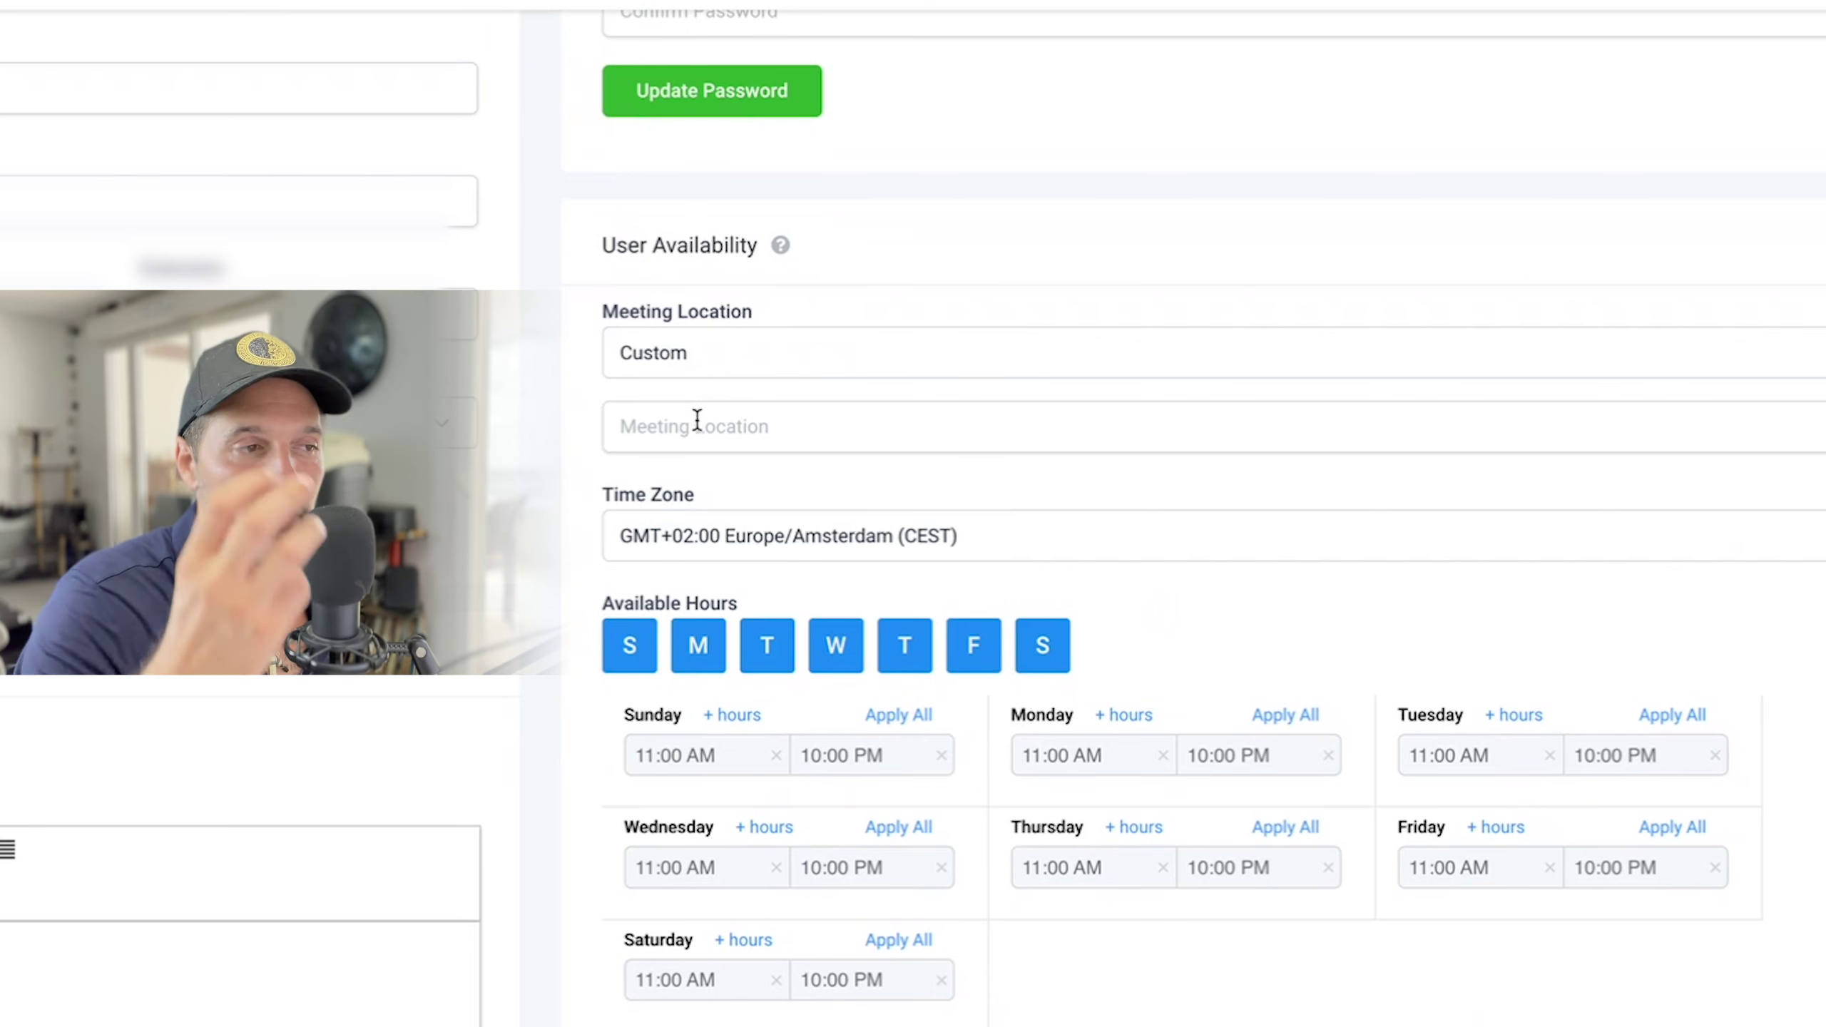
click(697, 420)
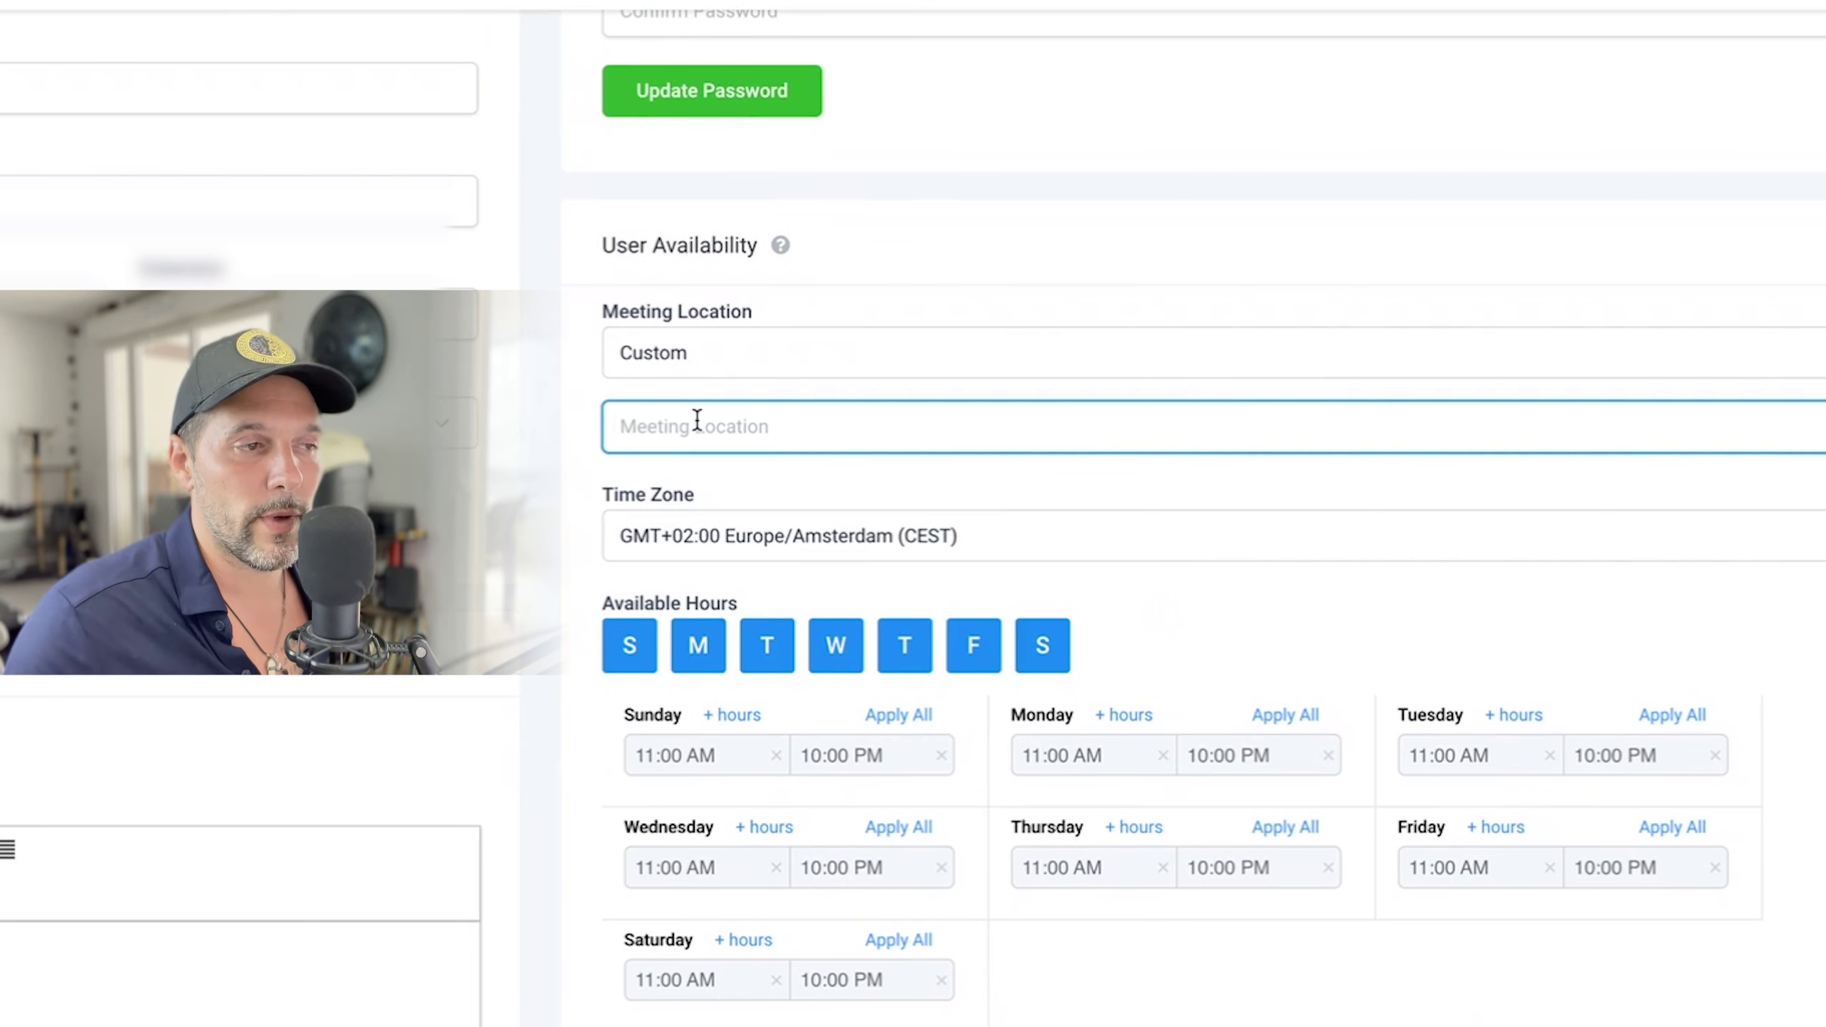
click(716, 364)
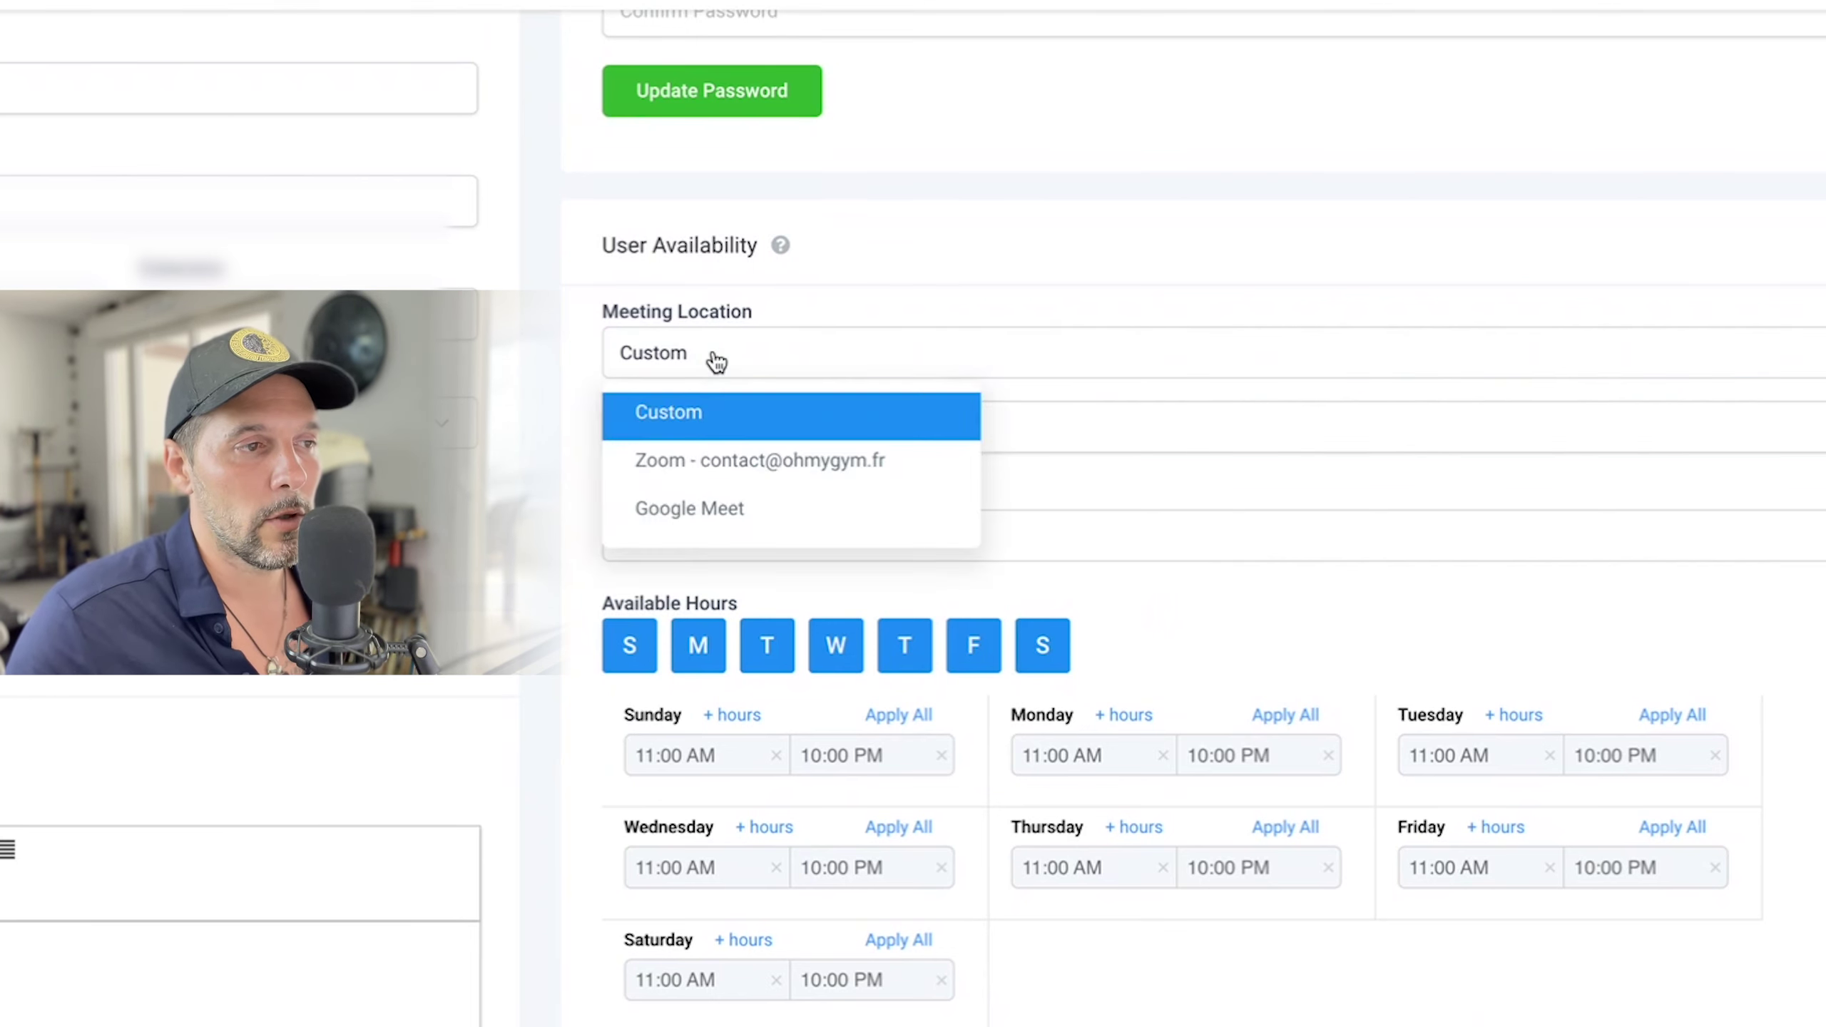
click(701, 466)
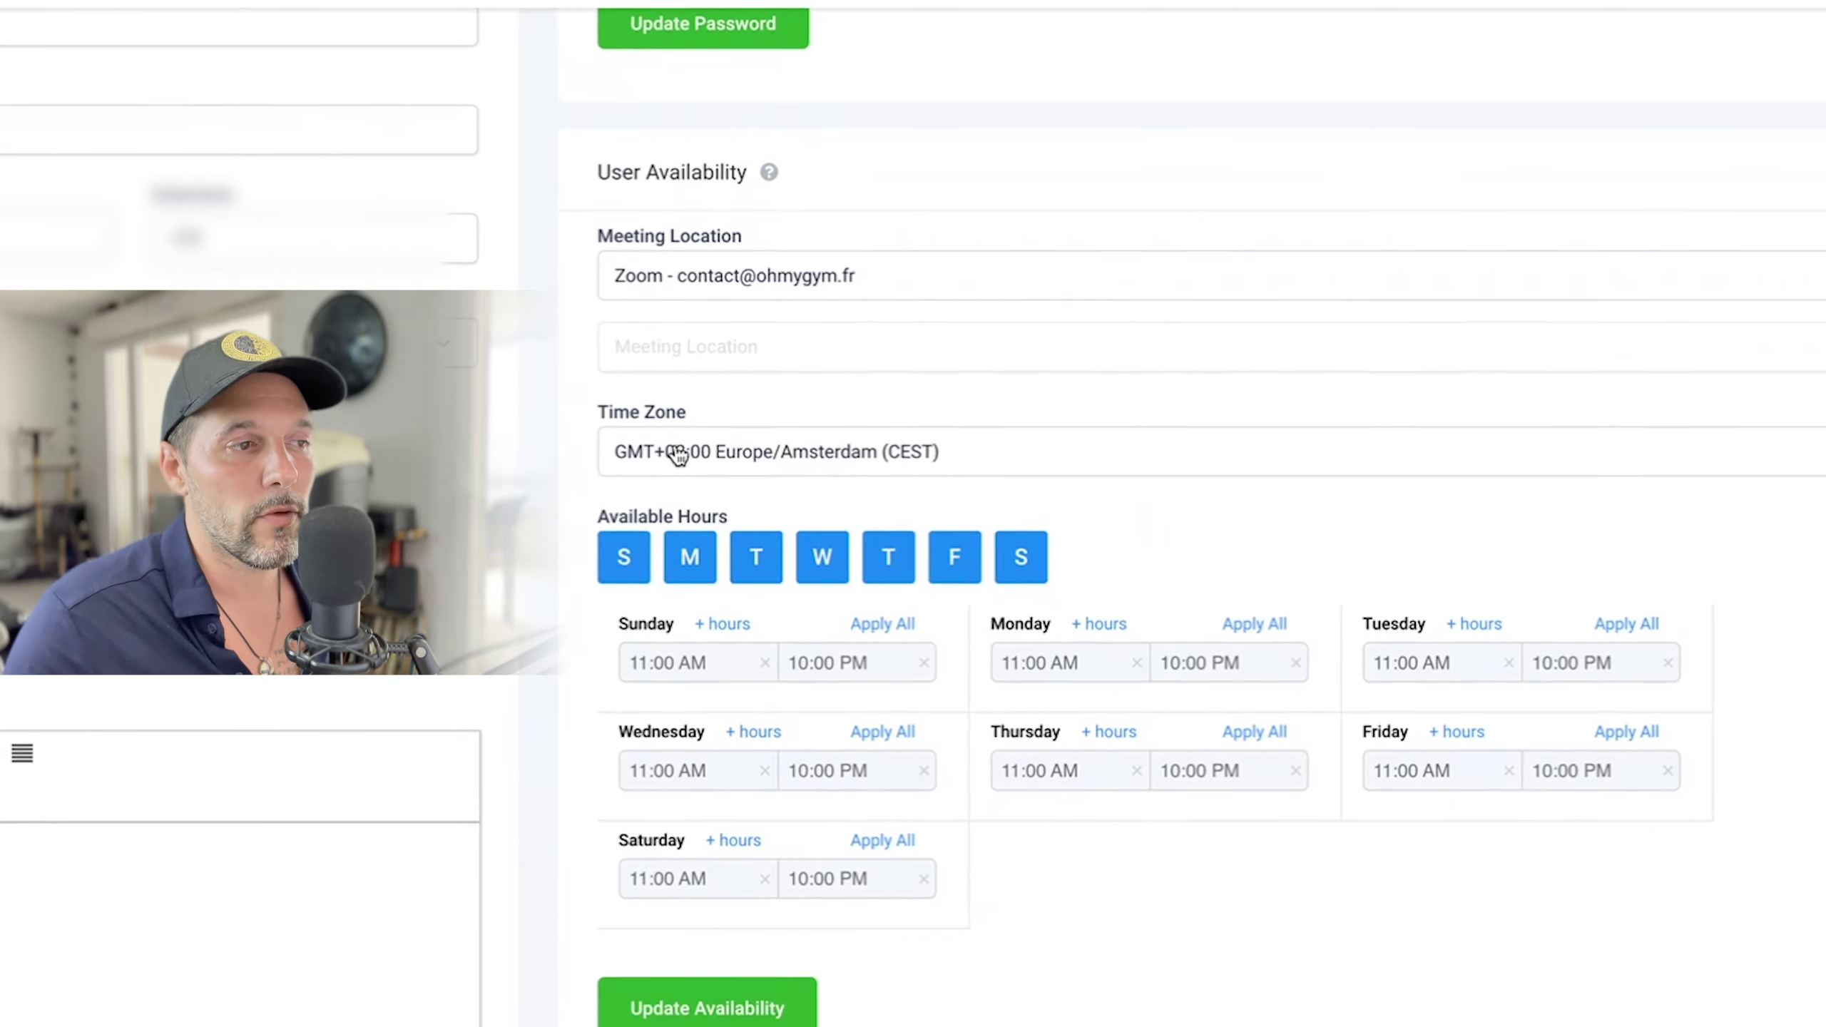
Step: Set the User Availability time zone to GMT+02:00 Europe/Madrid (CEST)
click(716, 381)
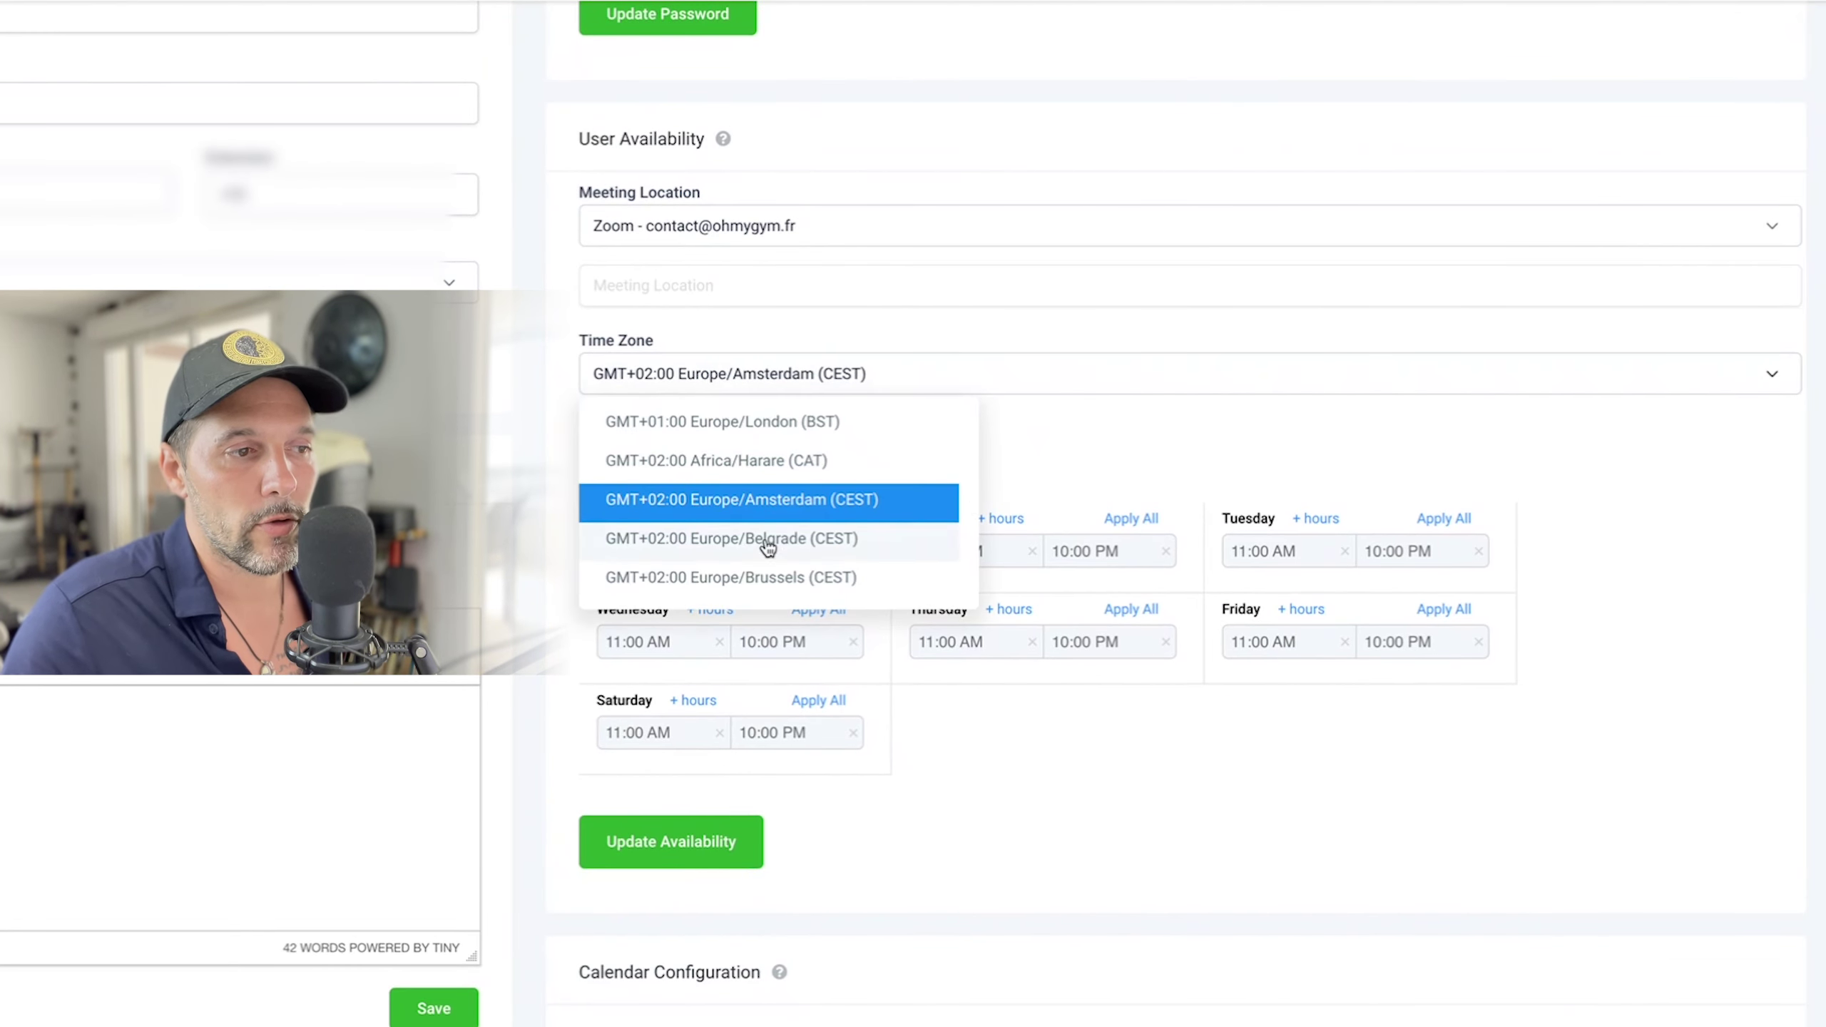
scroll(682, 507, down, 2)
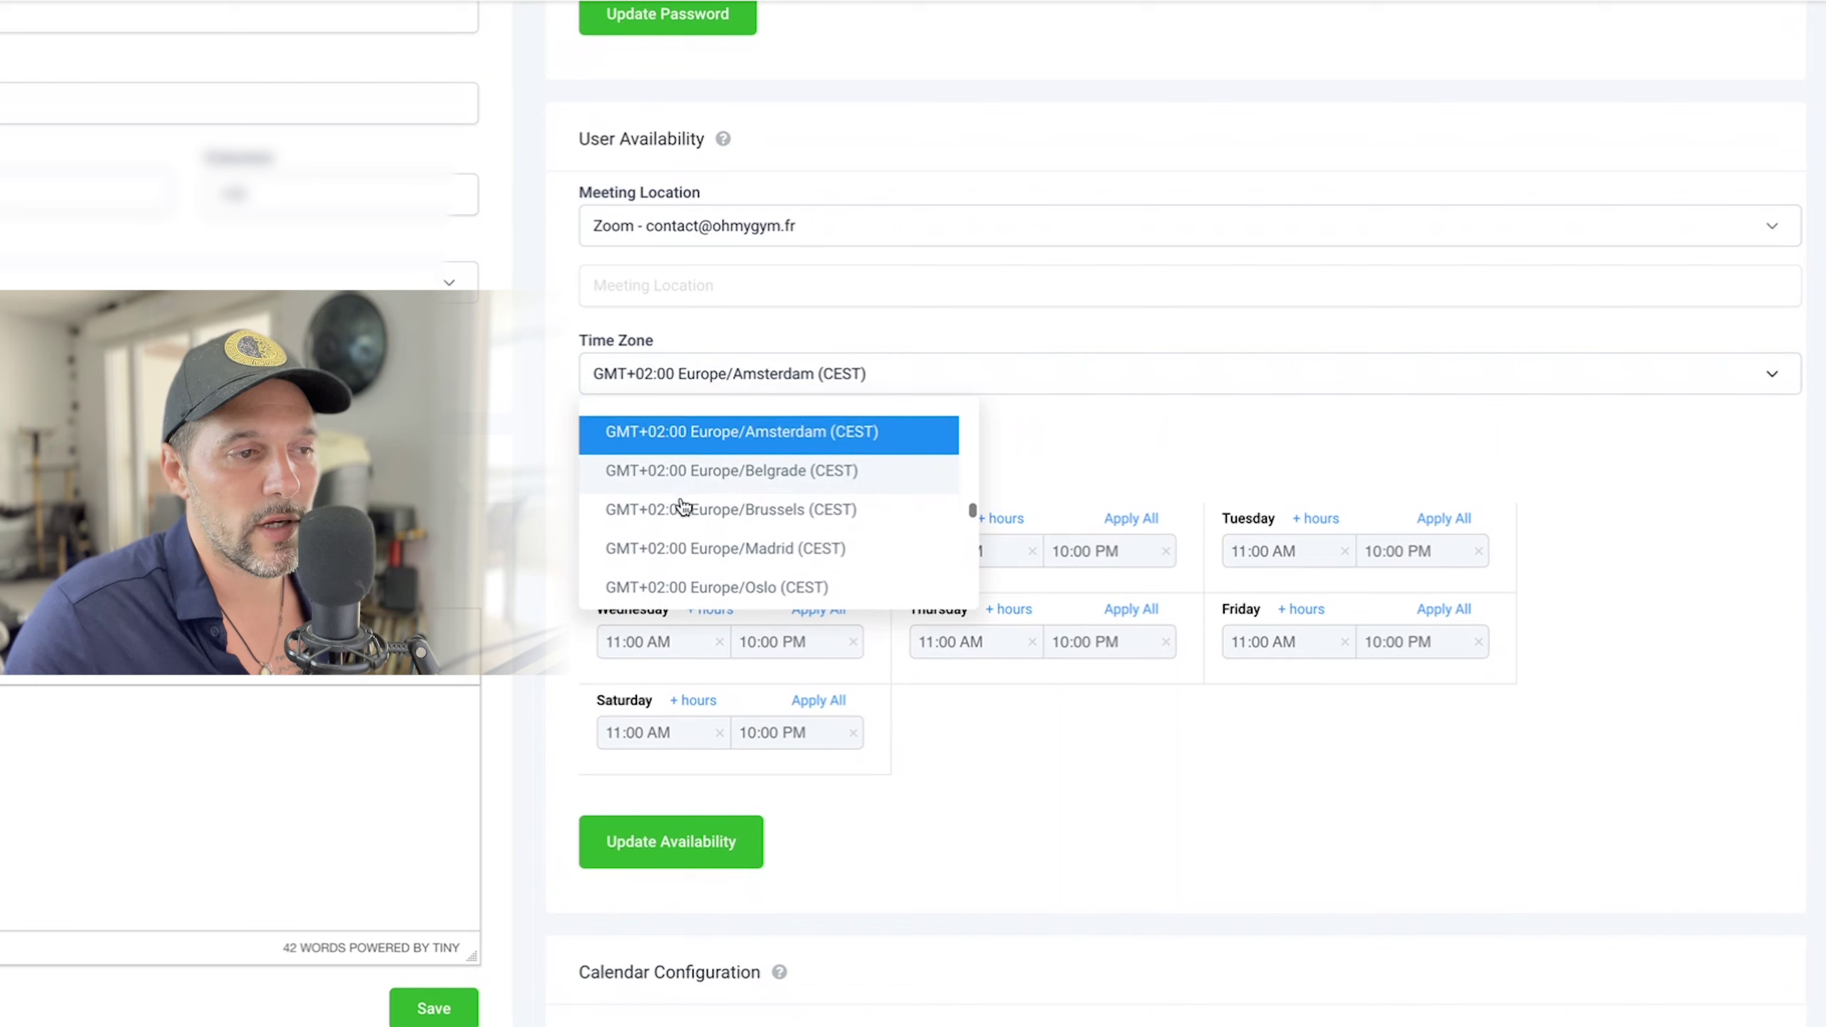
click(747, 536)
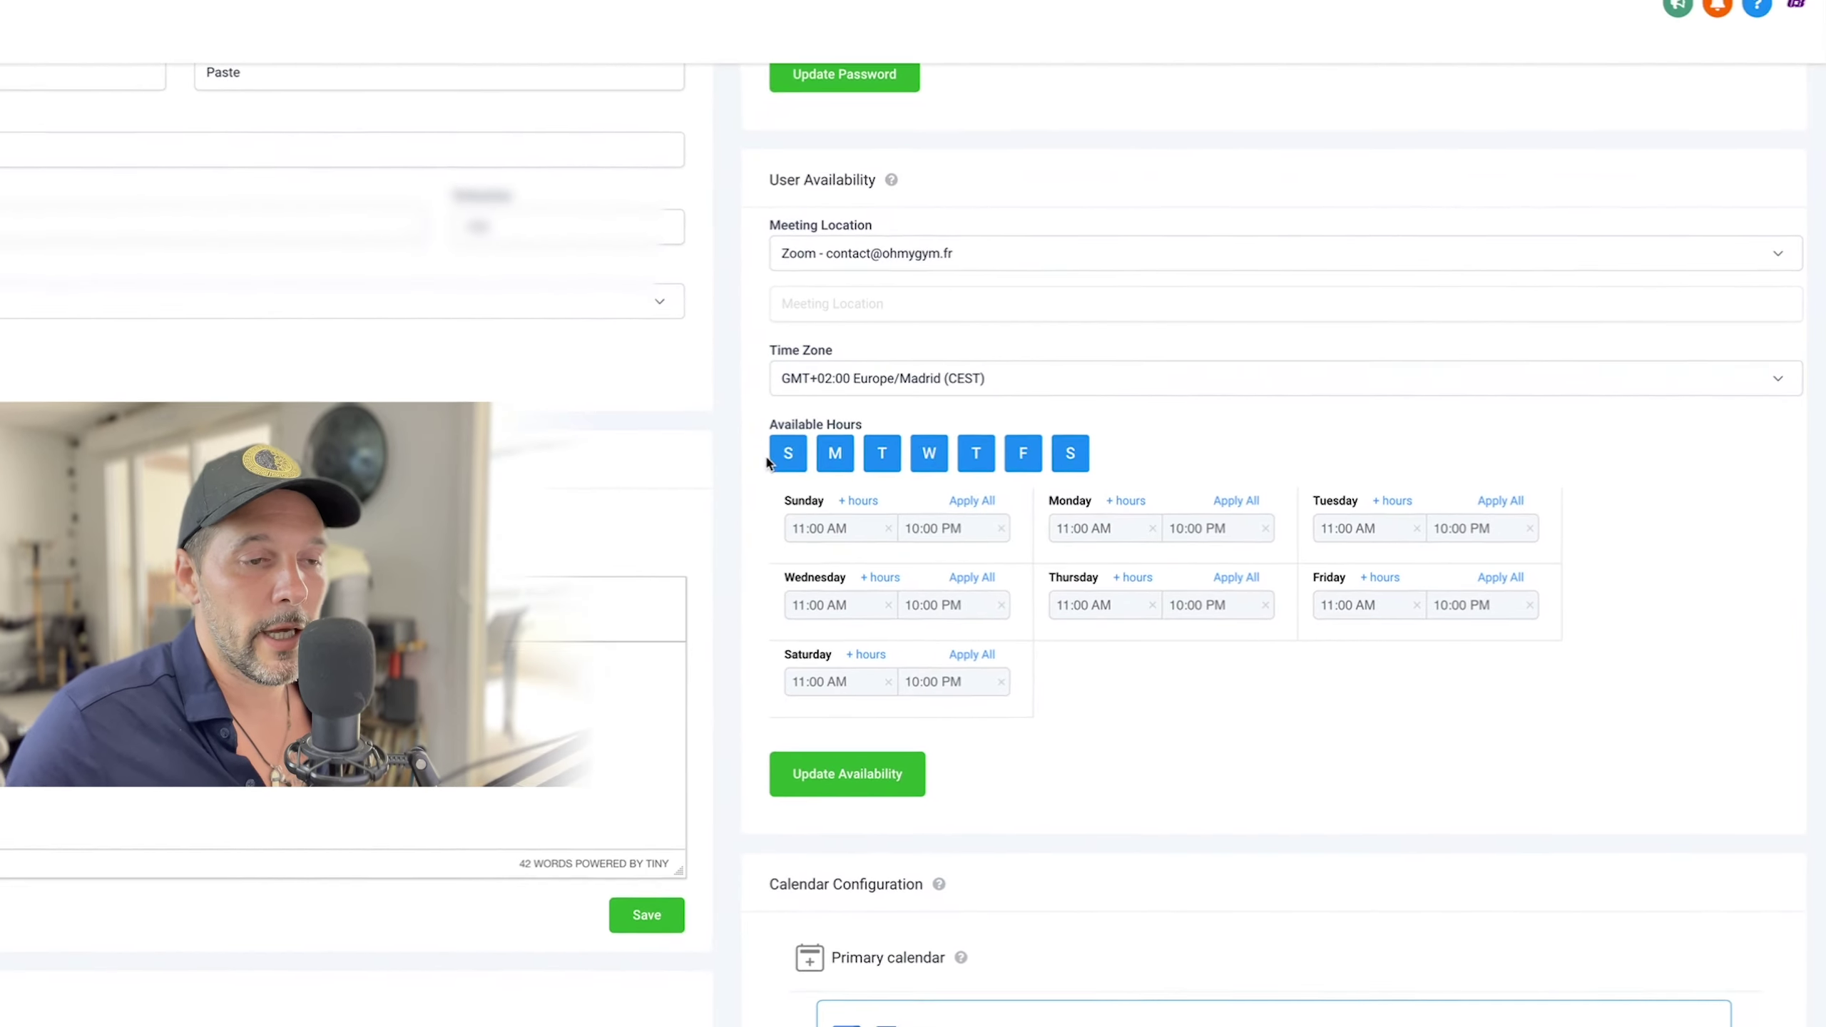
Step: Save the user availability and confirm overwriting the meeting location in all associated calendars
click(924, 744)
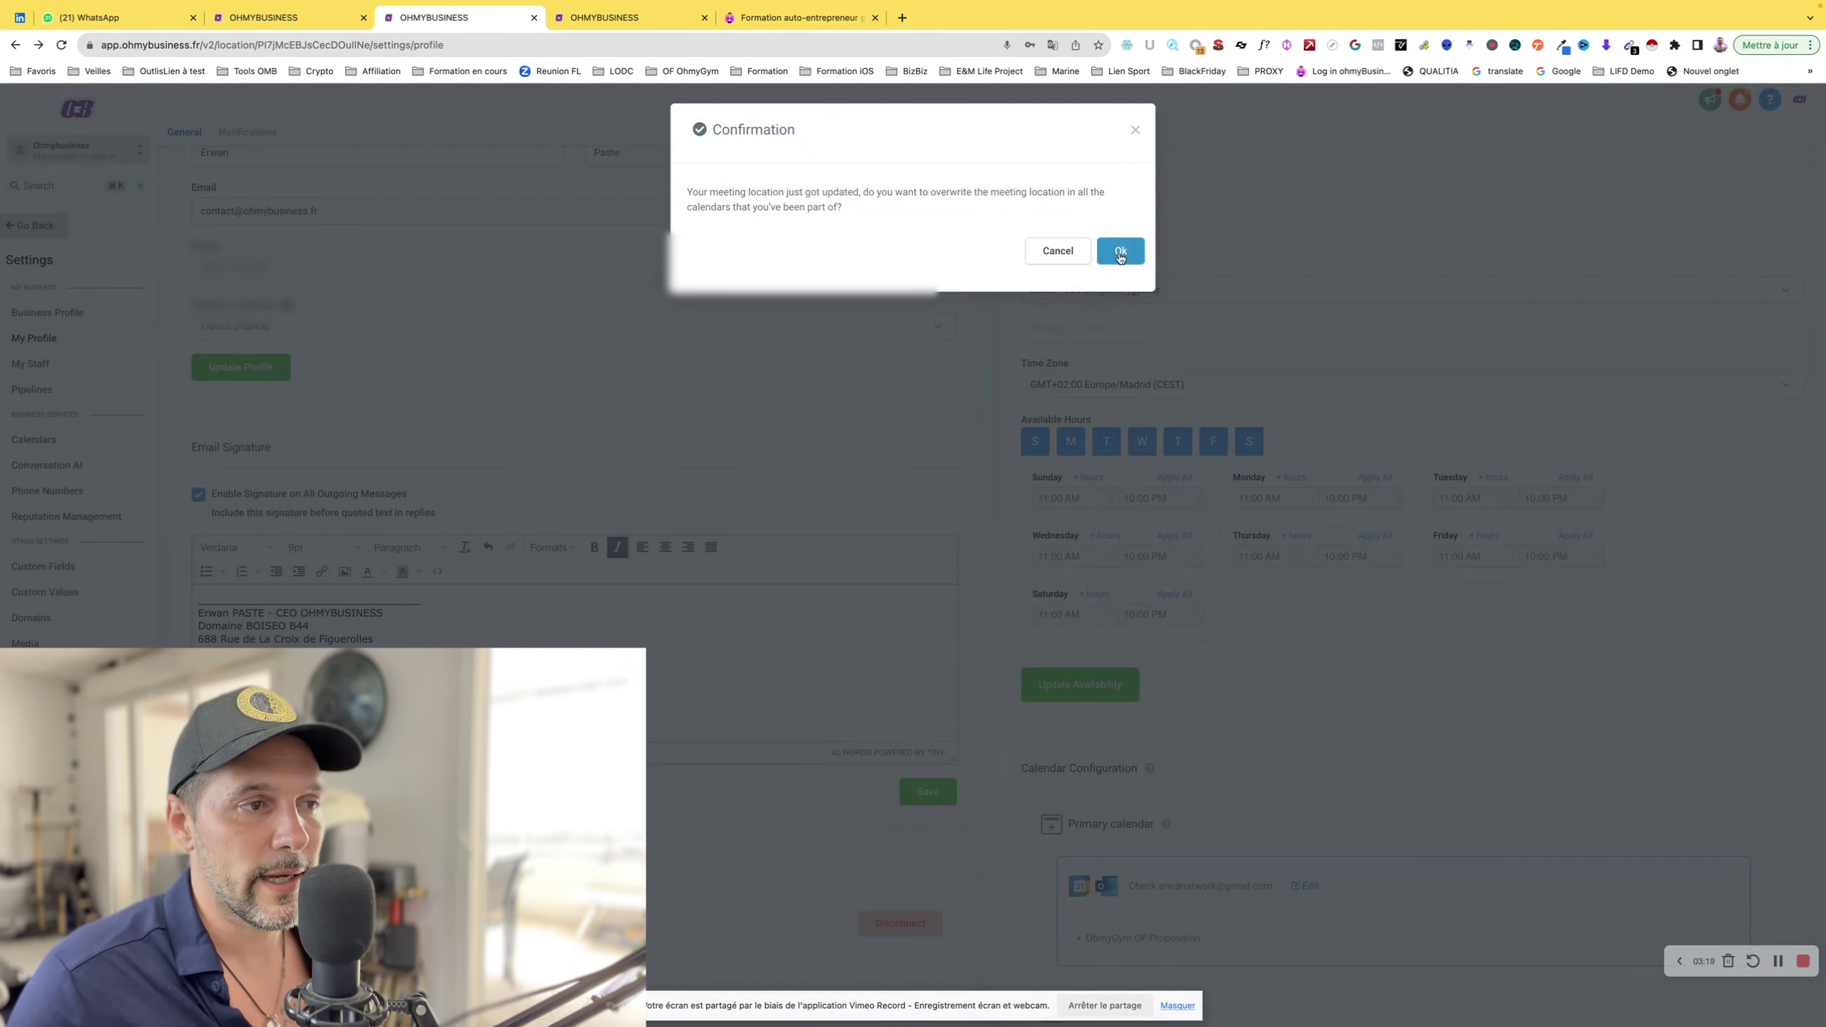
click(1119, 252)
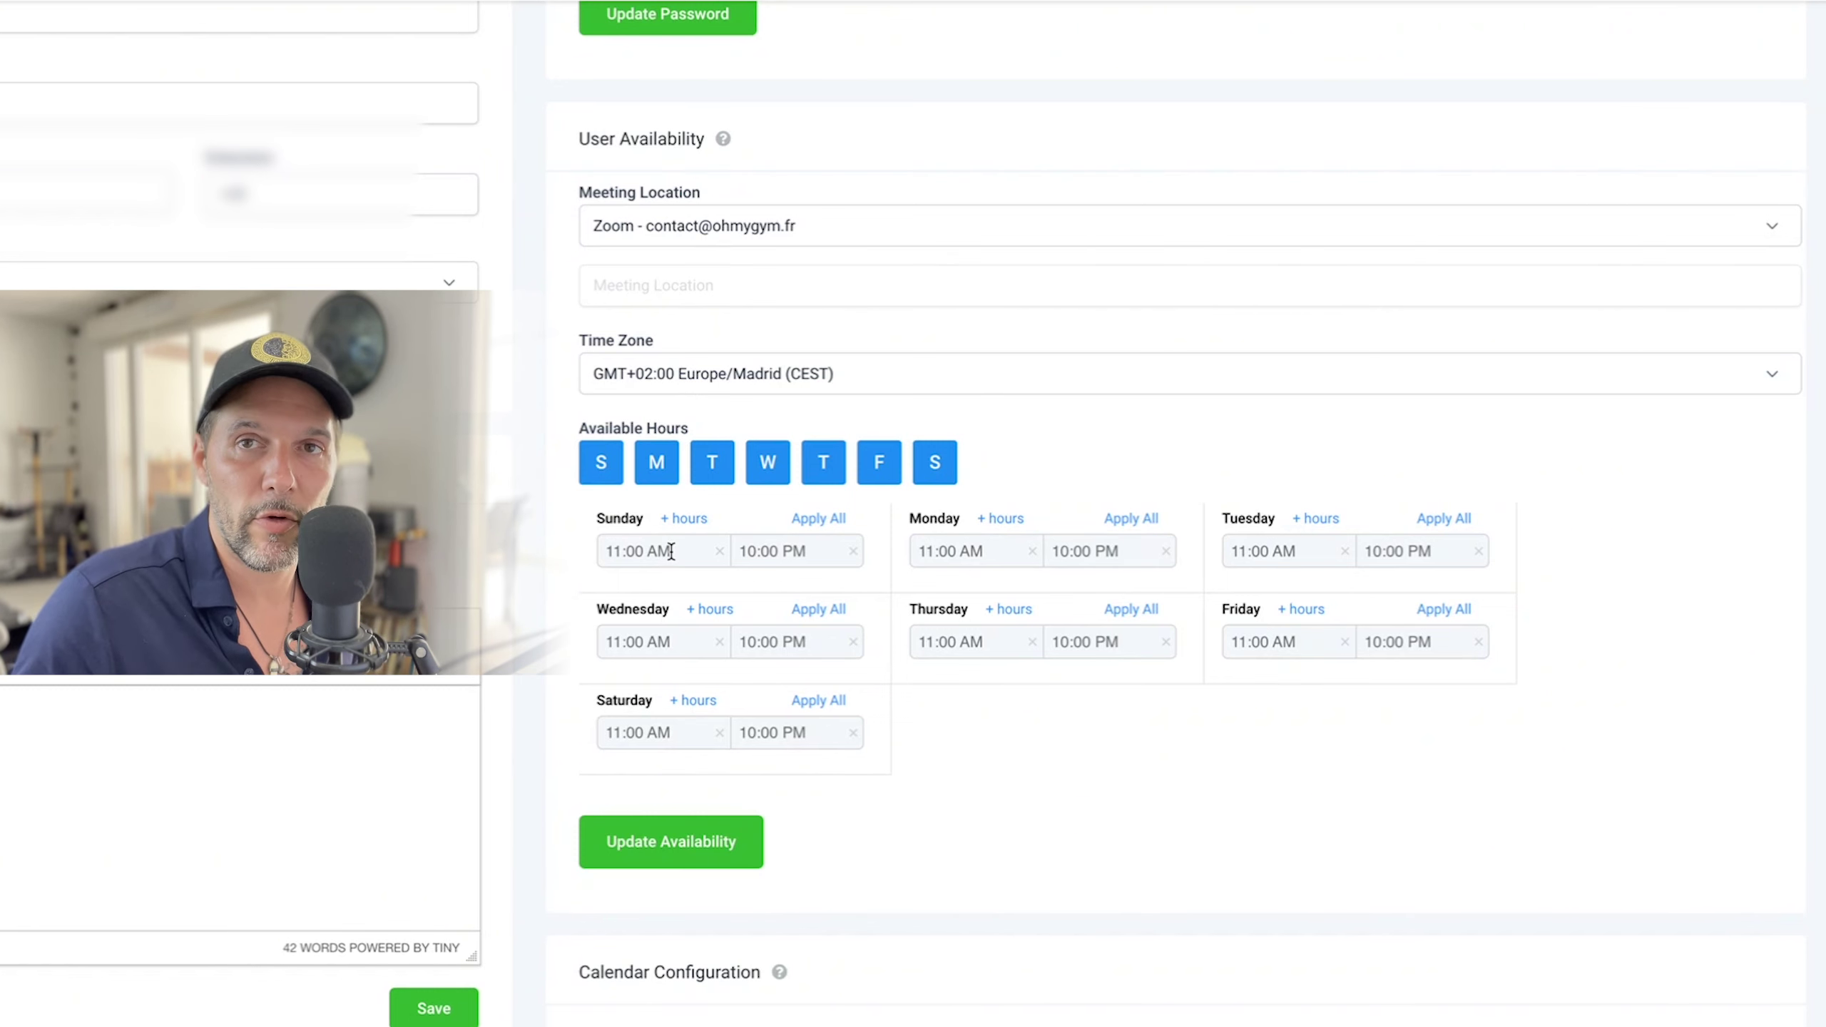
Step: Check Sunday's start time choices without changing them, and save the user availability again
click(620, 555)
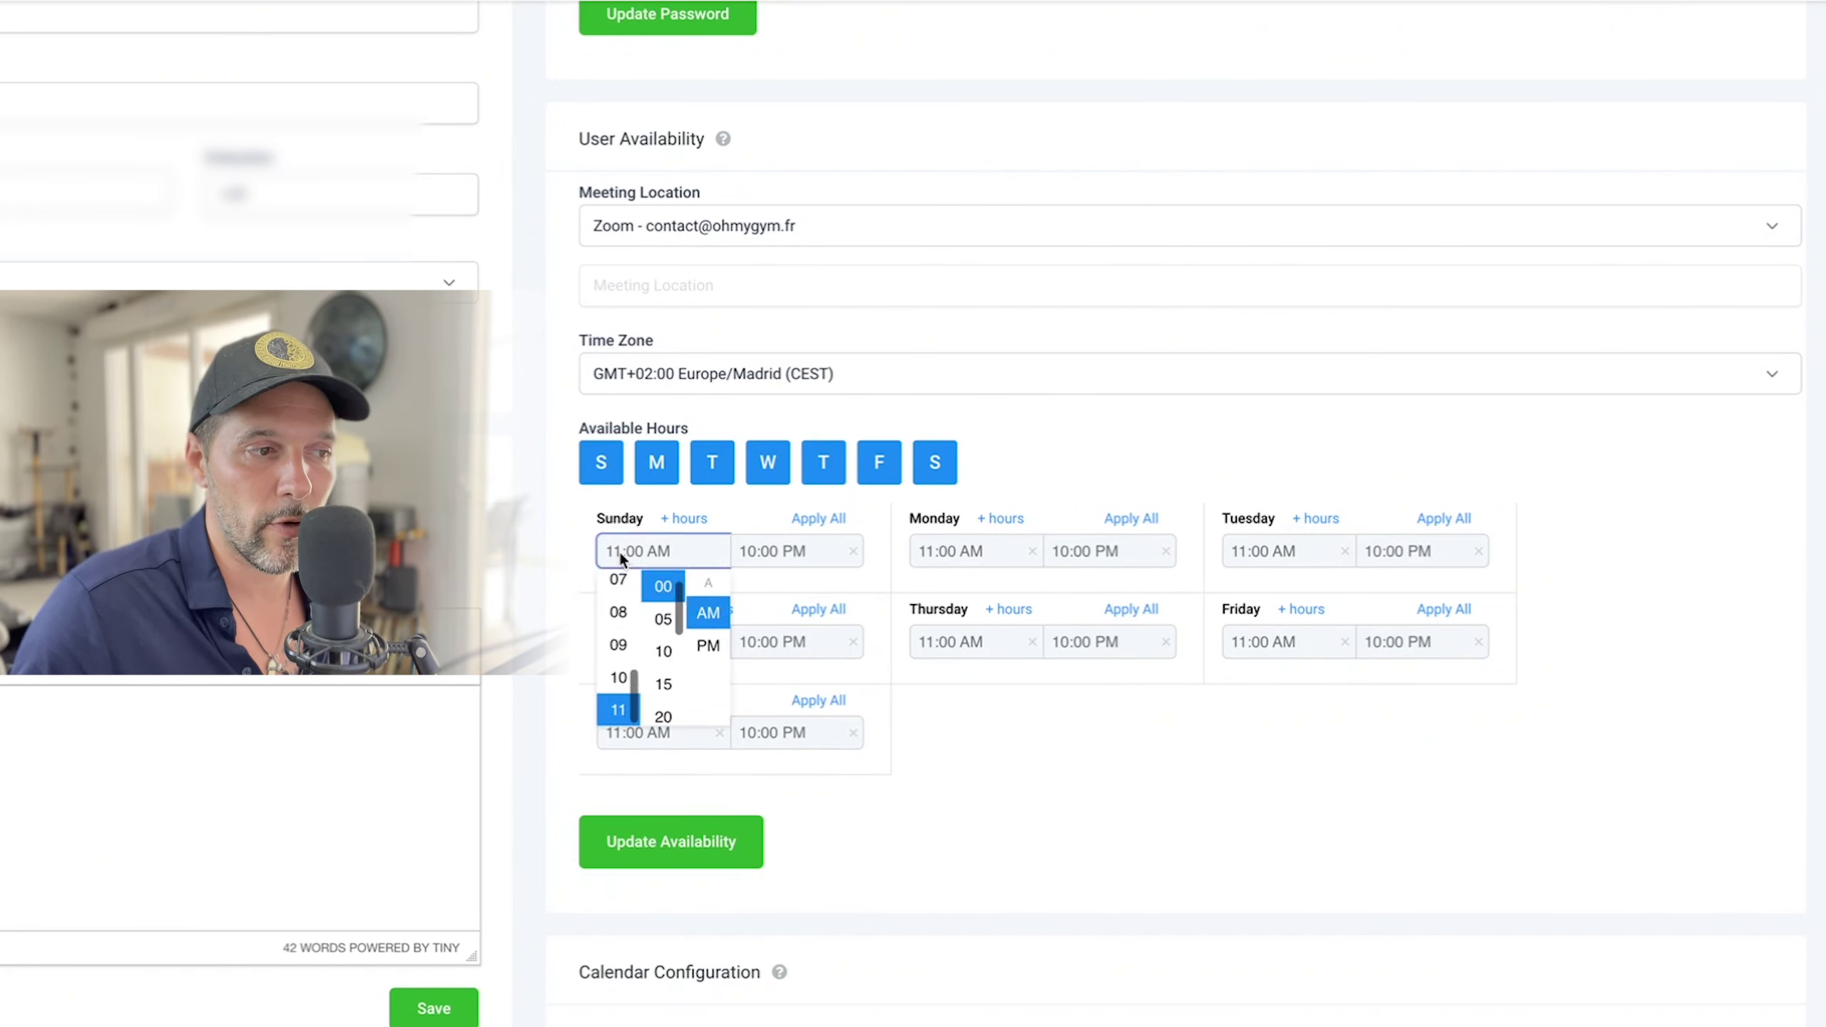
click(577, 553)
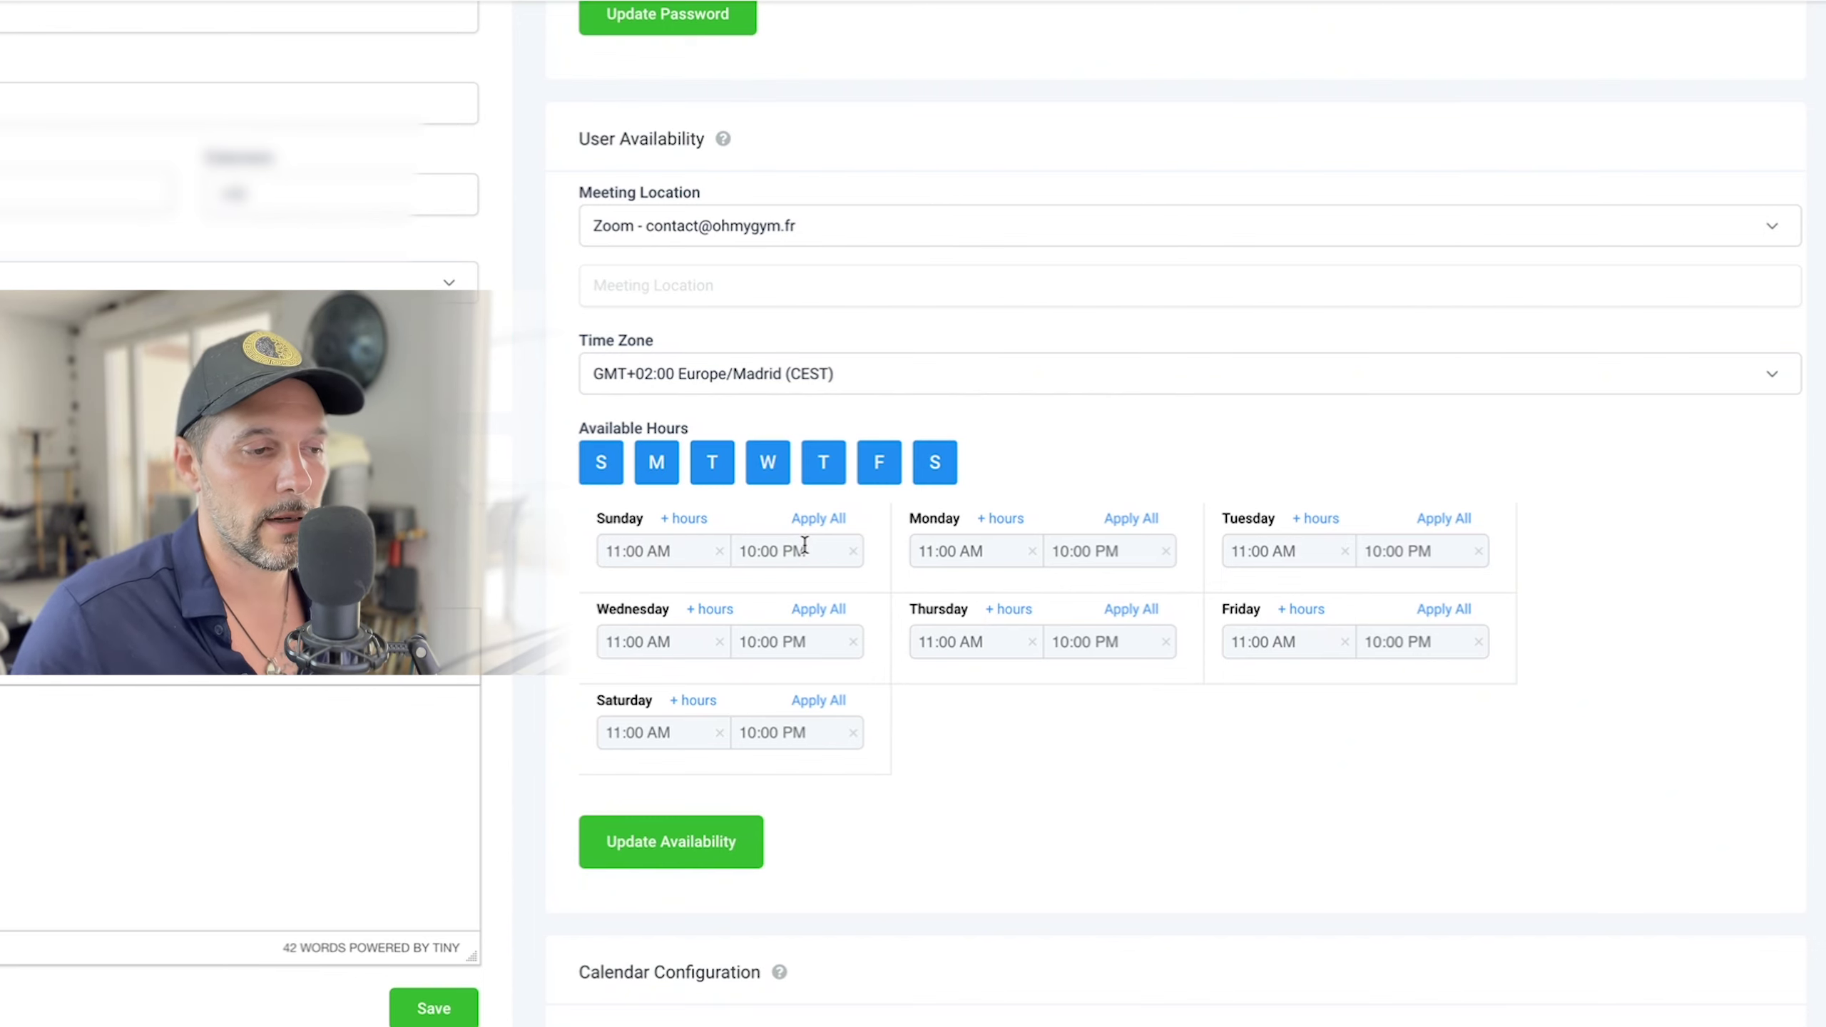
scroll(771, 491, down, 1)
scroll(743, 651, down, 2)
click(701, 708)
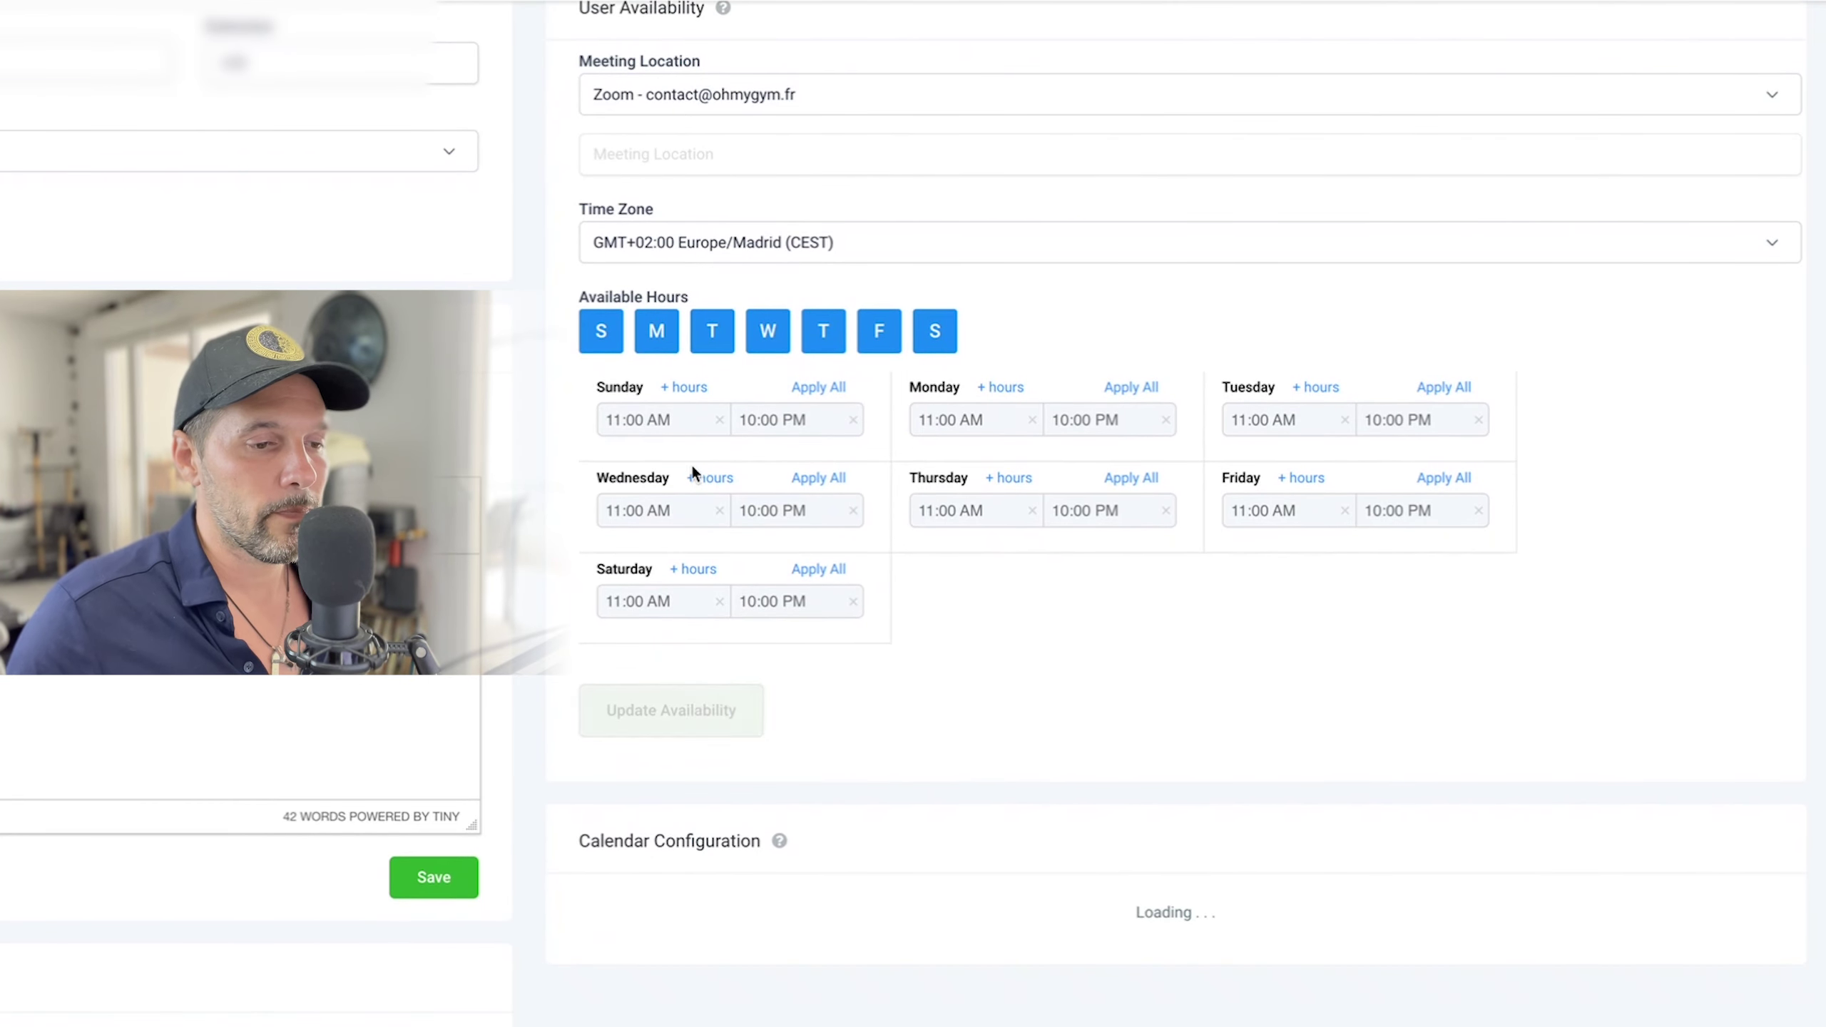
Step: Review the Calendar Configuration, and compare it with the Zoom and Outlook Calendar integrations in the GRIFFIN CLUB profile
scroll(712, 547, down, 5)
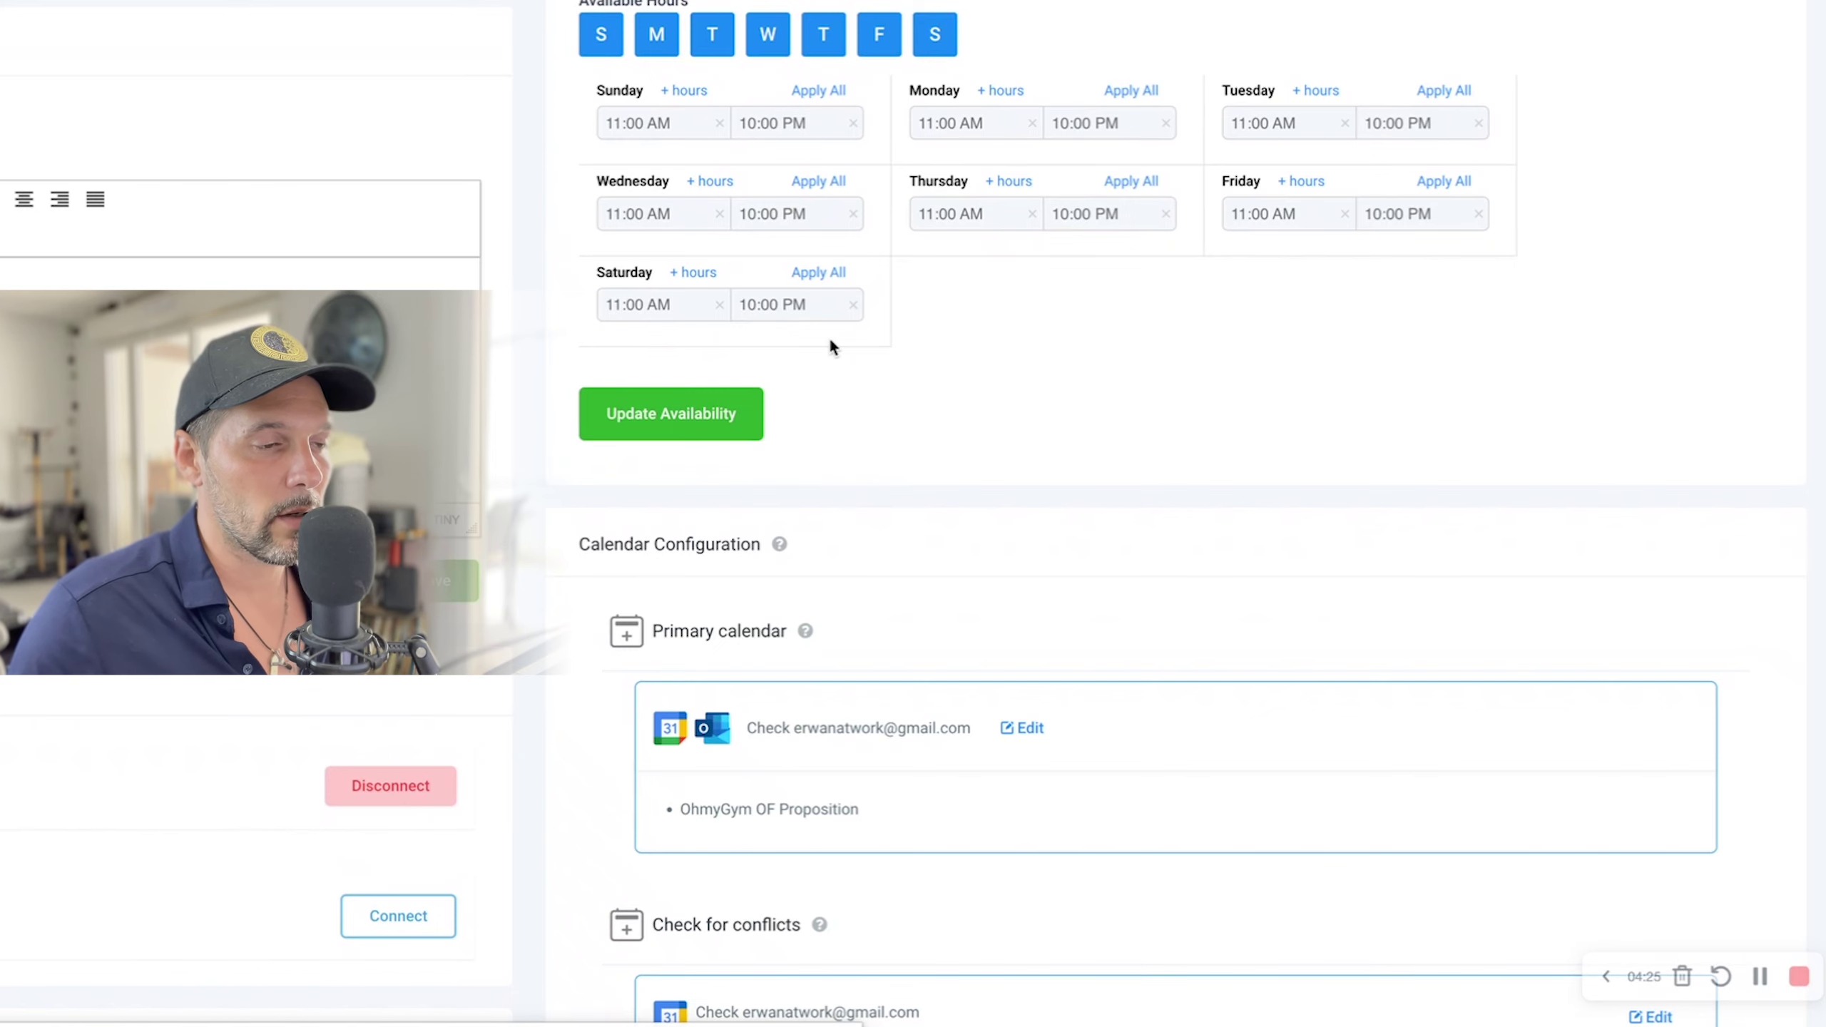
scroll(816, 143, down, 2)
scroll(815, 139, down, 2)
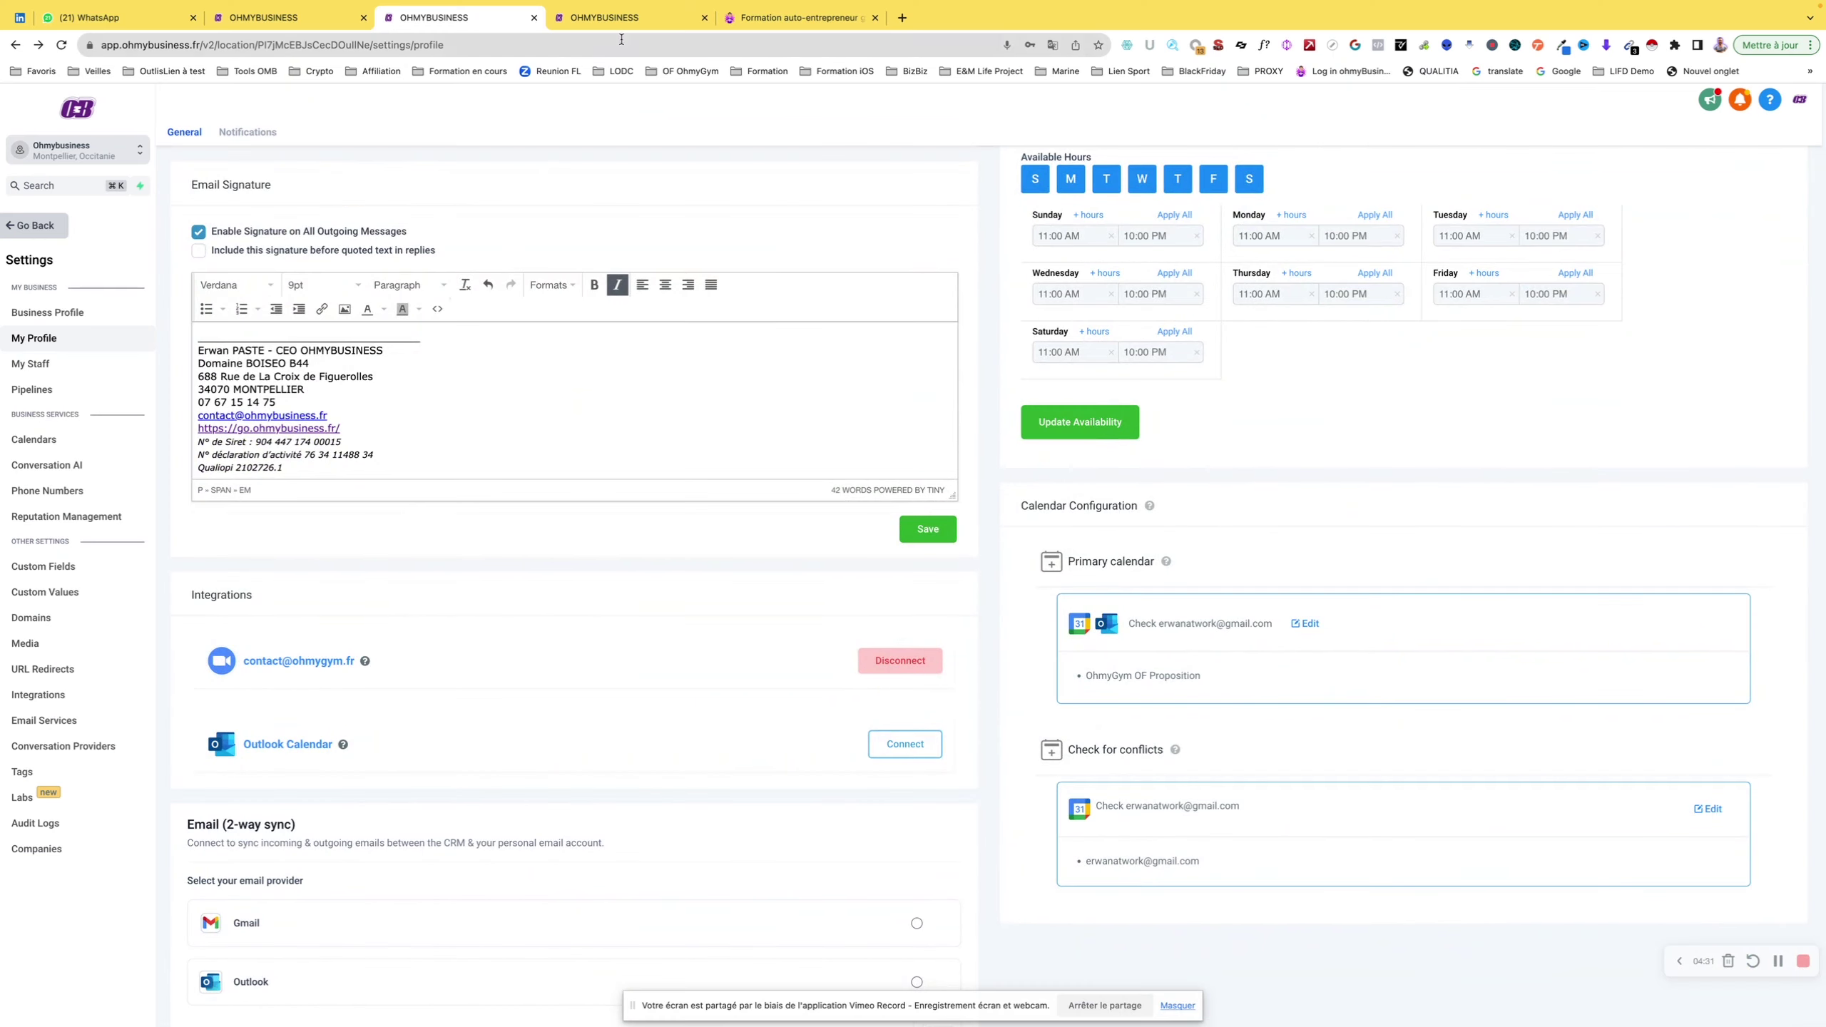
click(621, 19)
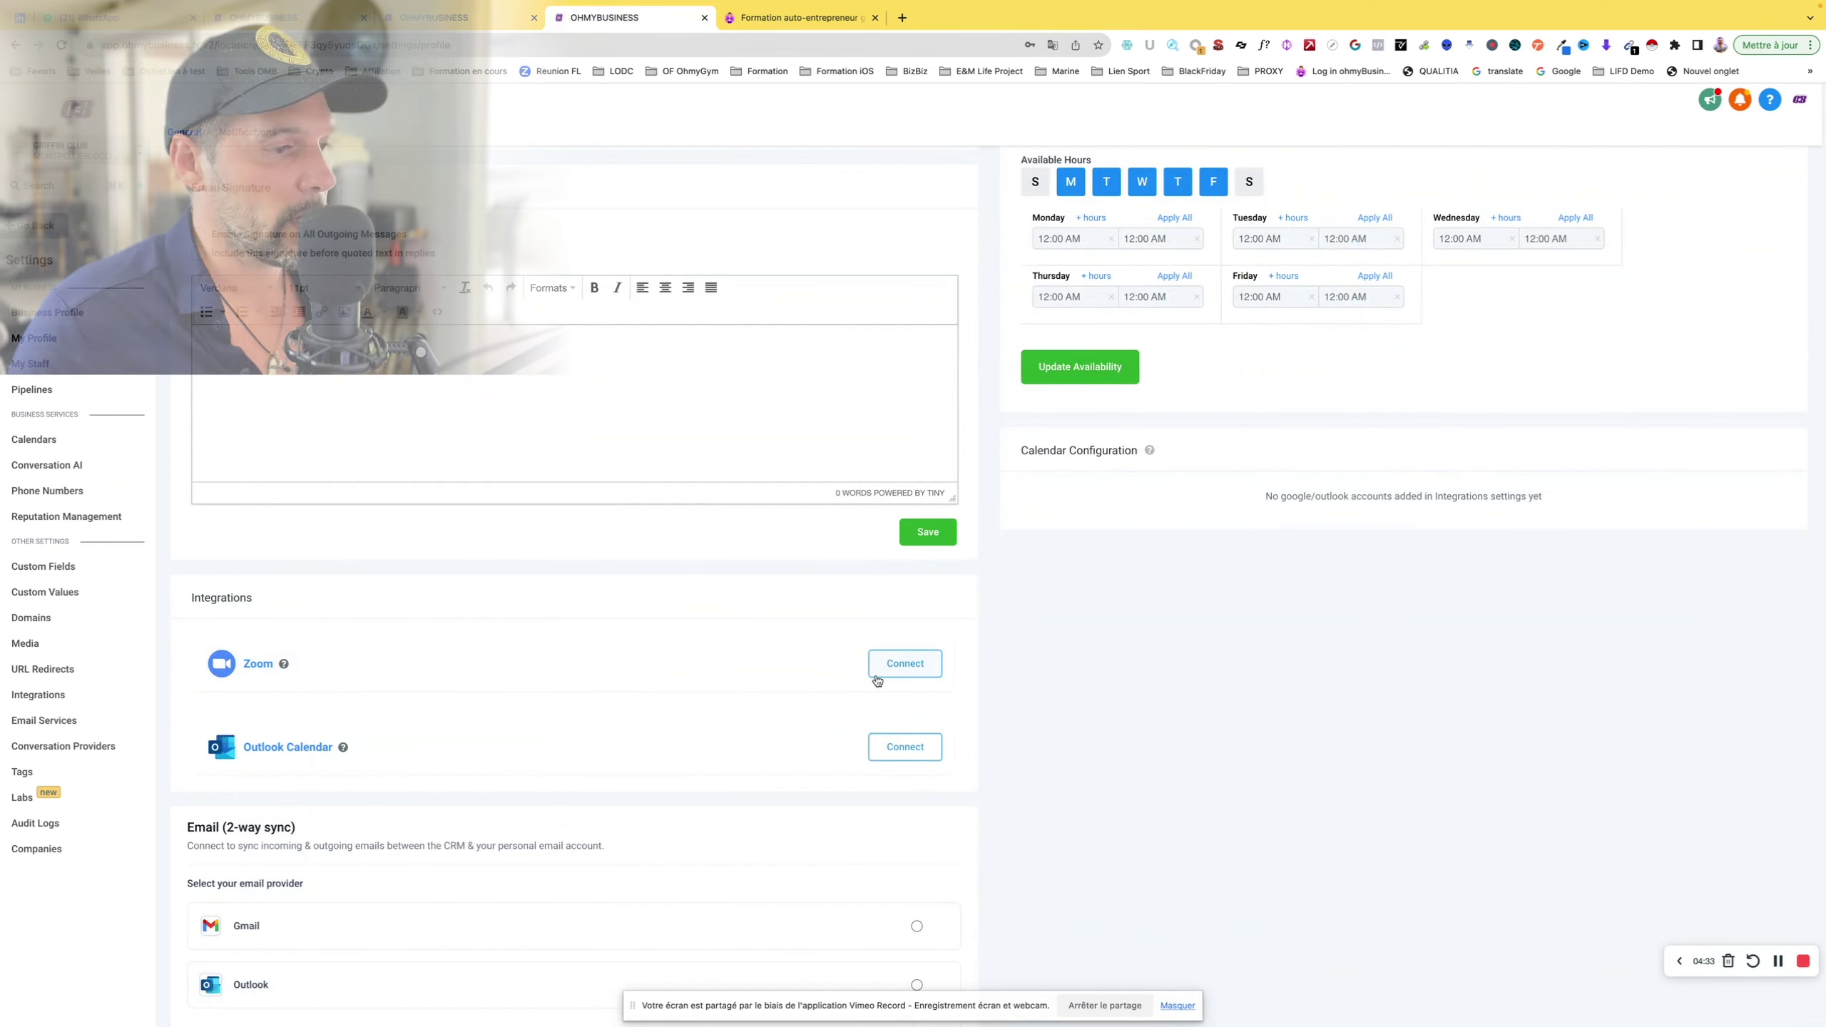
drag(276, 663, 243, 667)
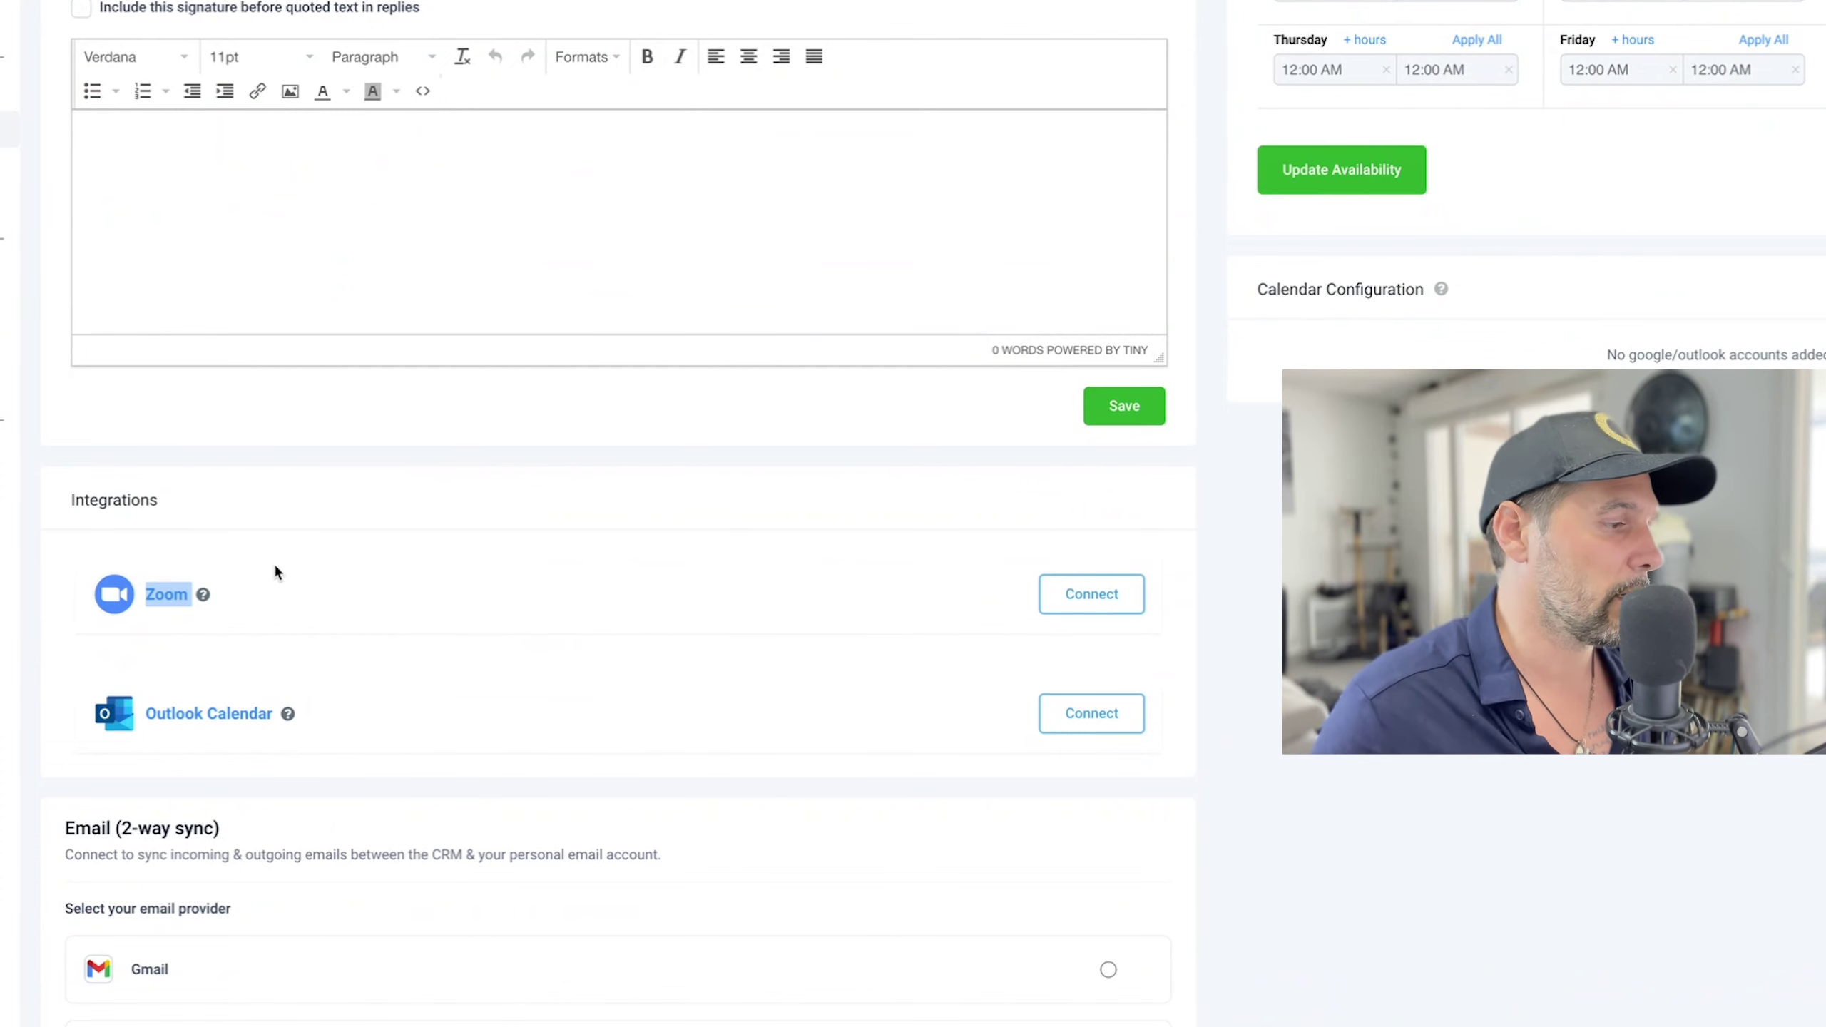
scroll(274, 562, up, 4)
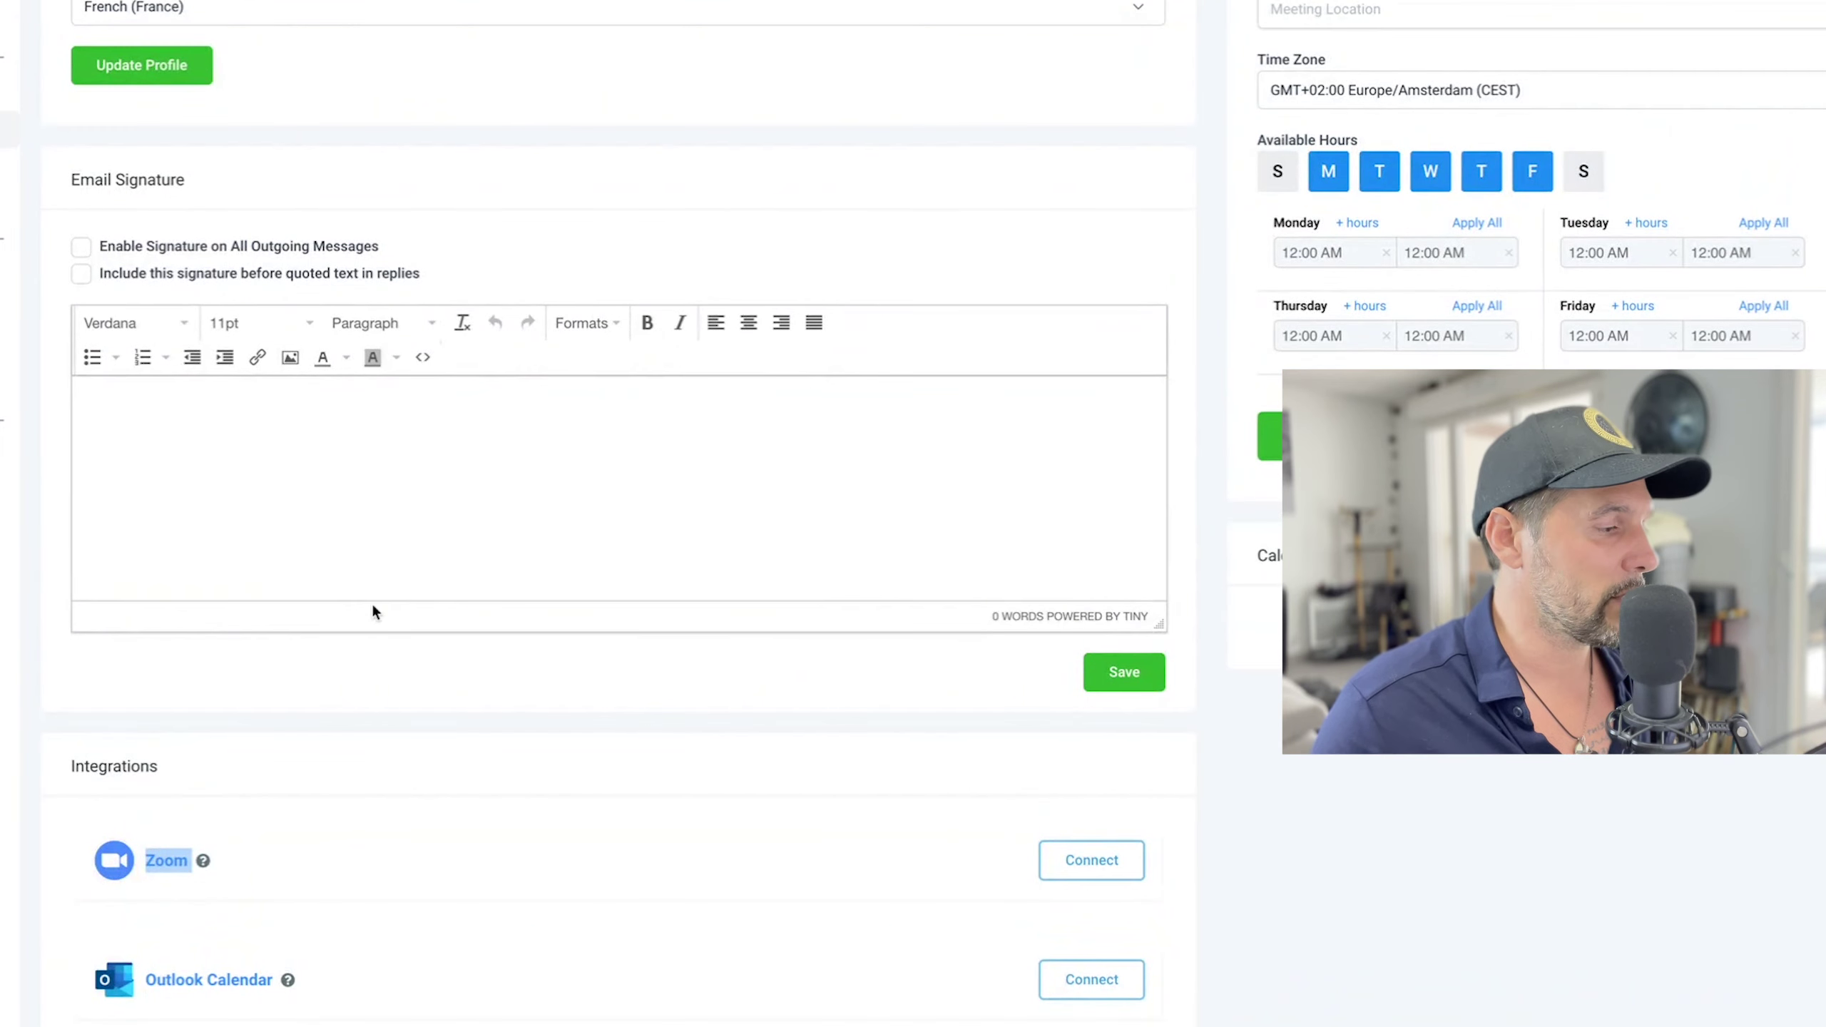
scroll(372, 611, down, 5)
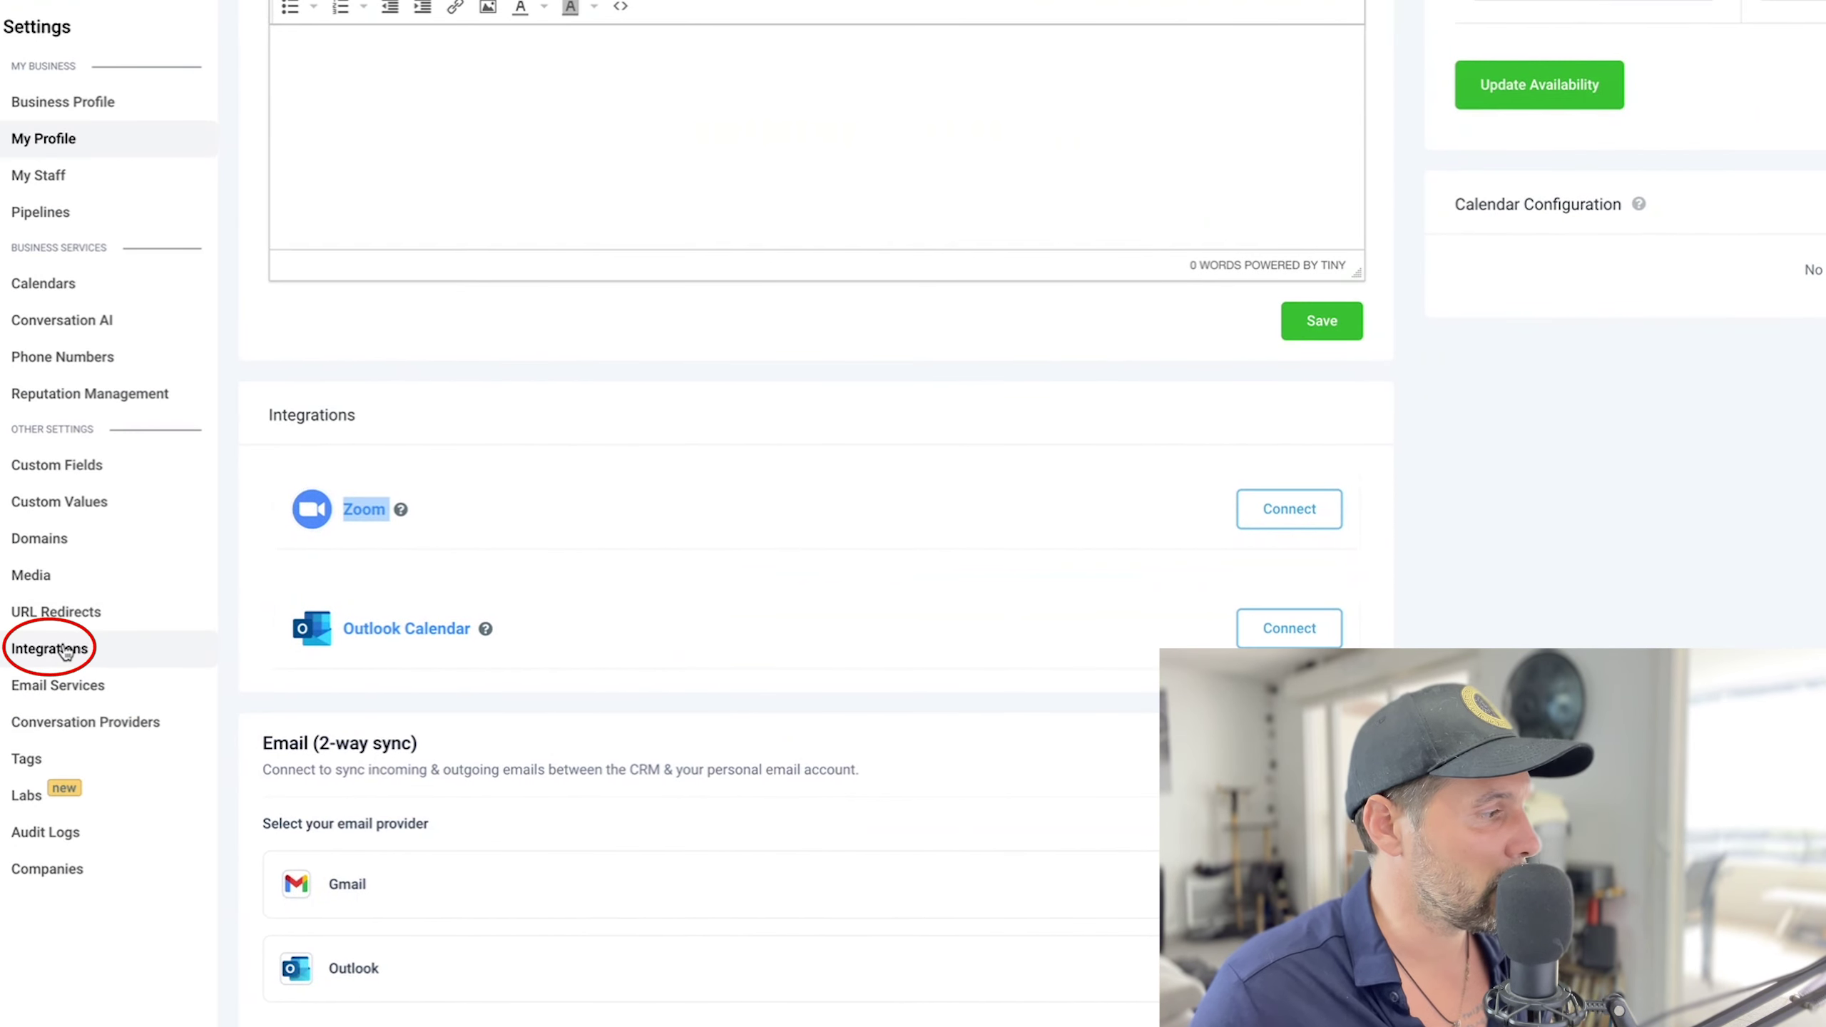
Step: From the GRIFFIN CLUB integrations, try connecting a Google account to Lead Connector and abandon the request at the permissions page
click(65, 650)
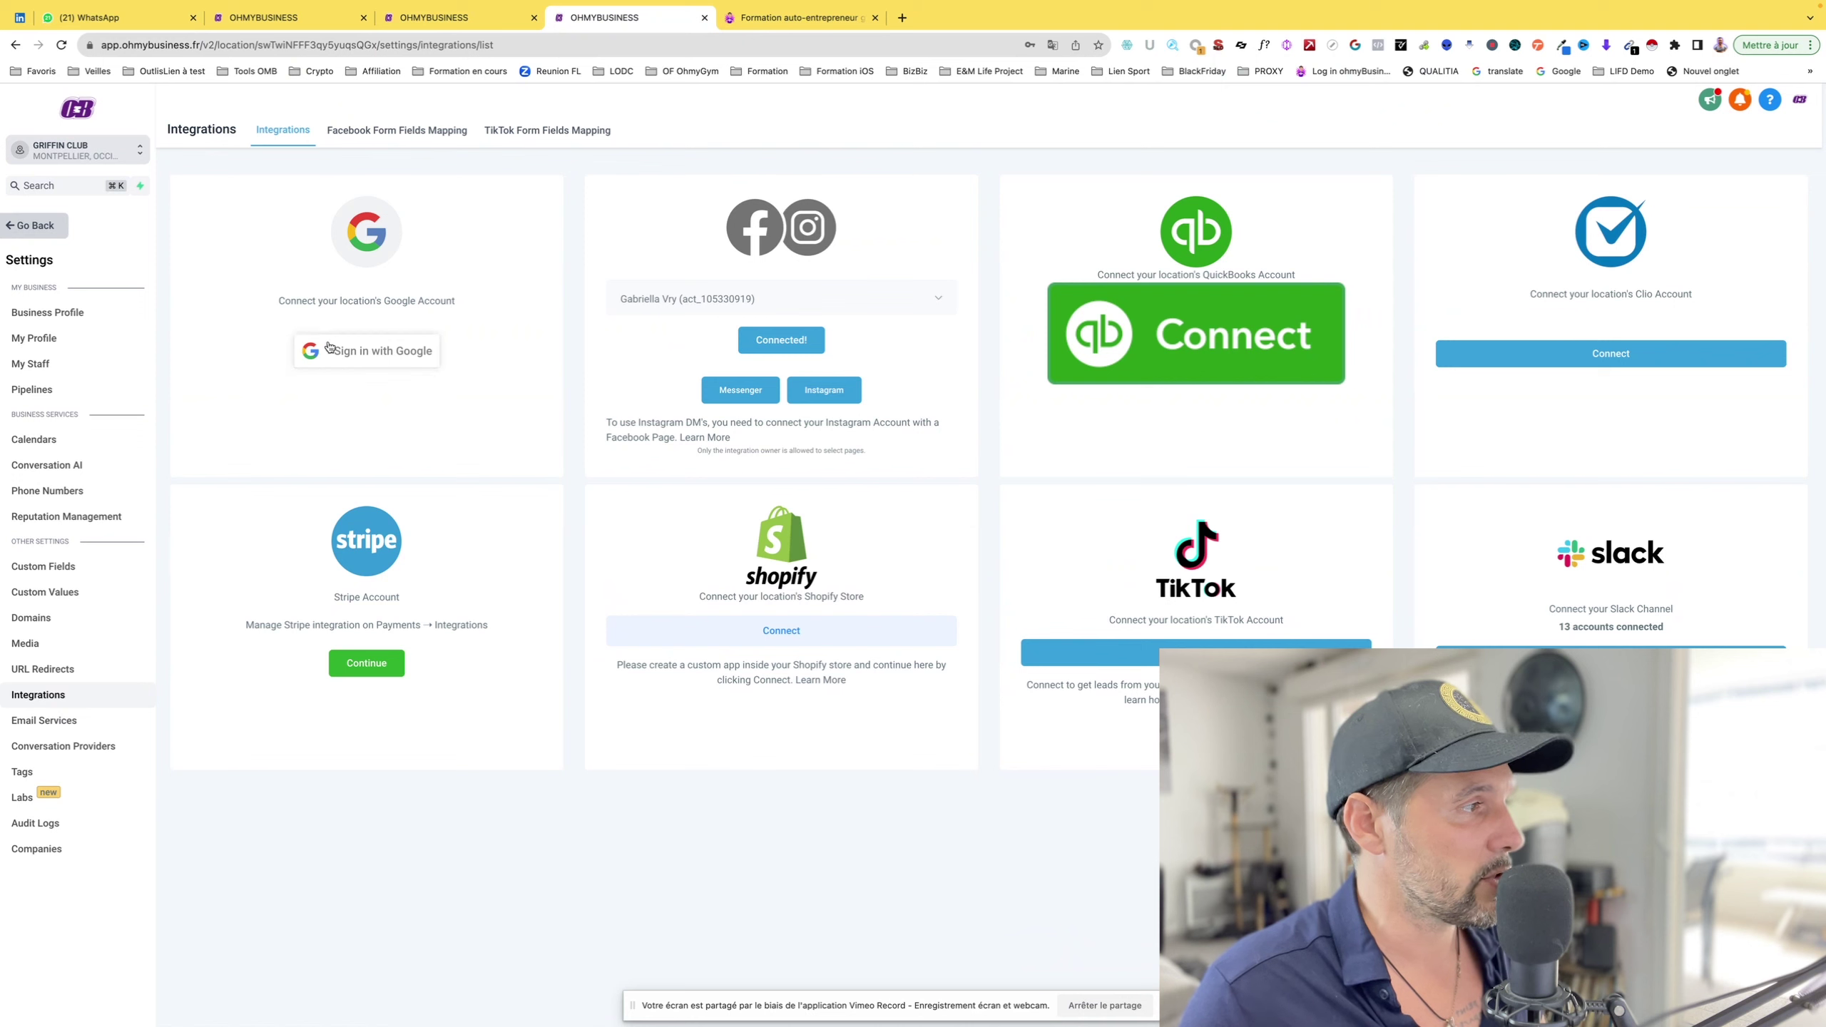
click(363, 352)
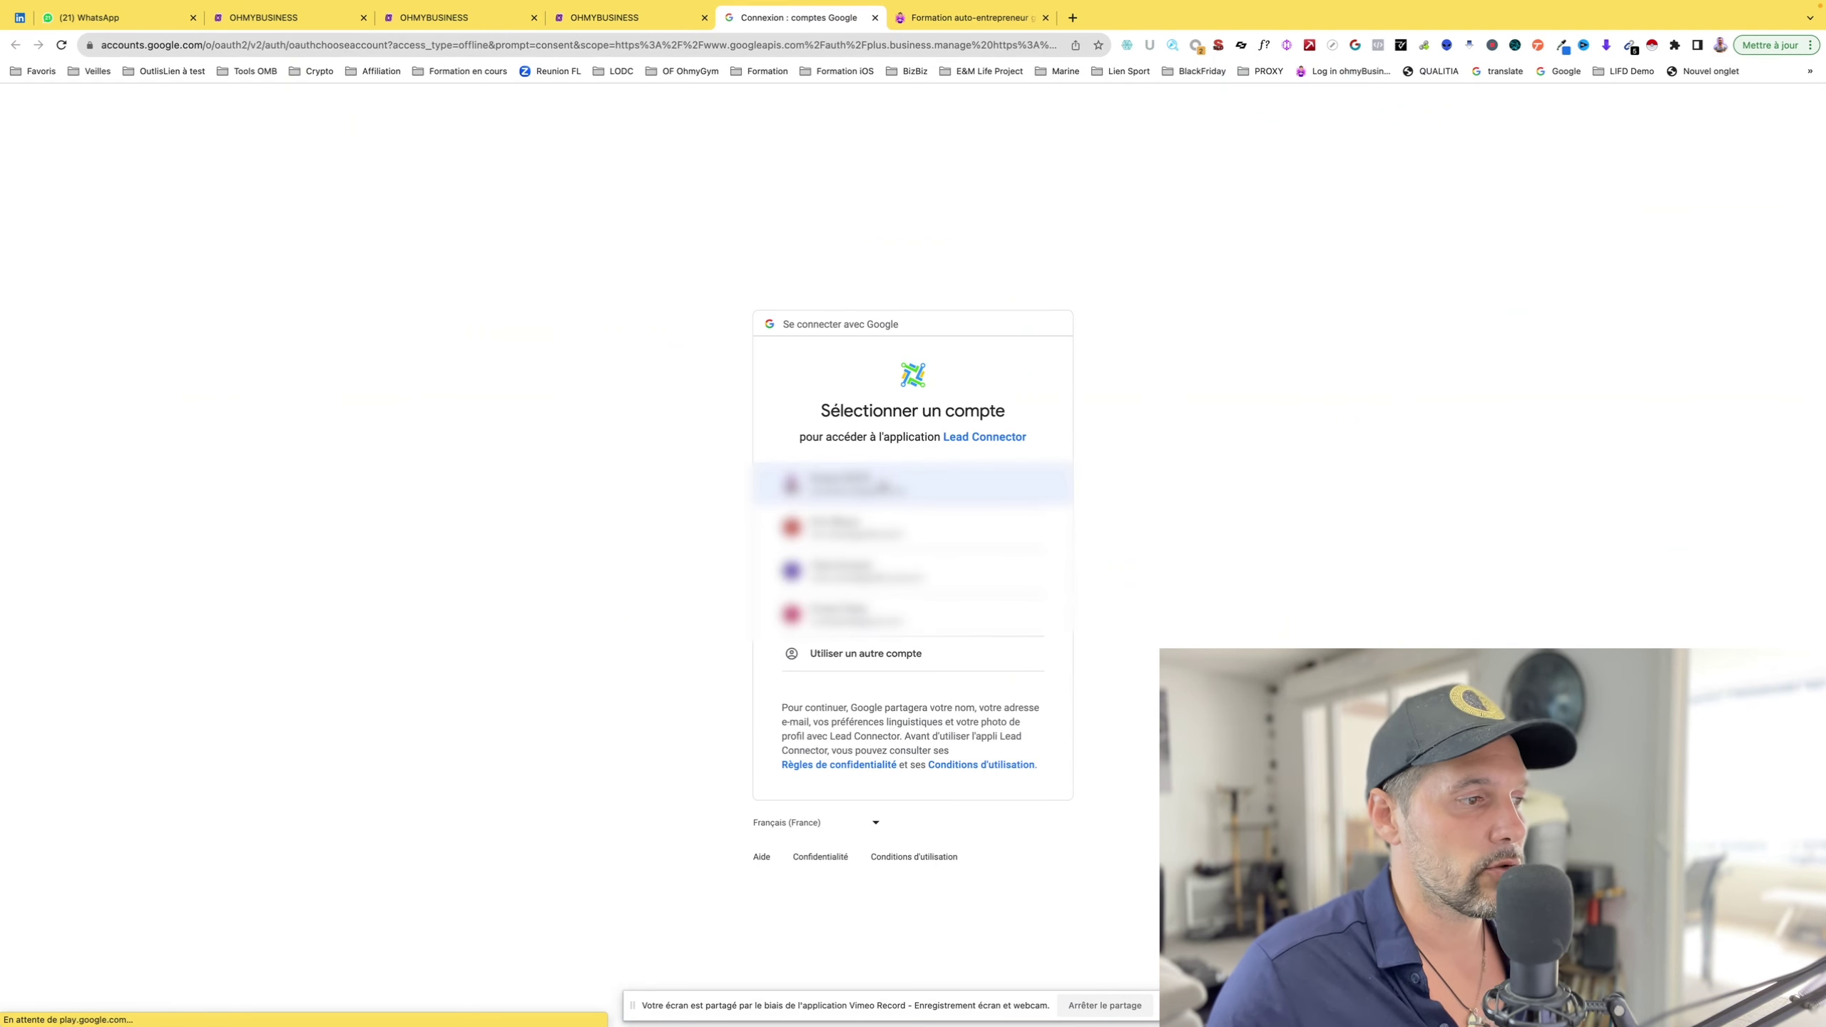
click(882, 488)
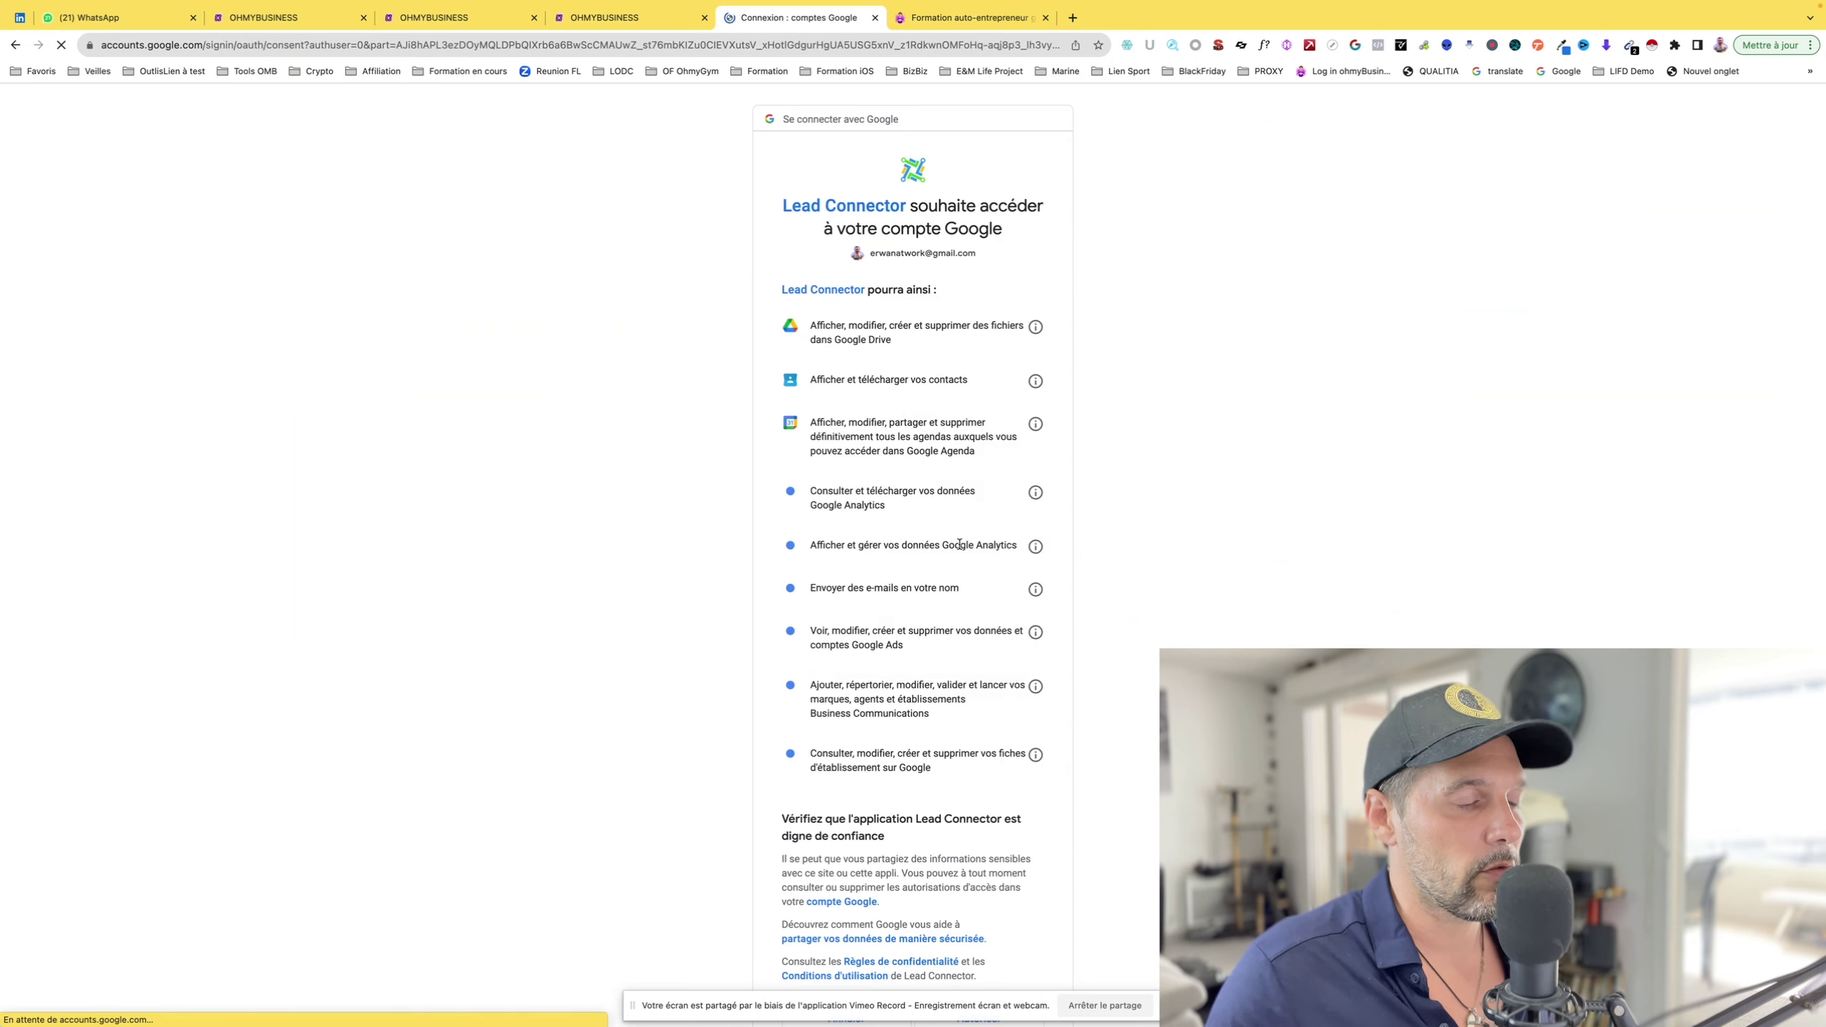
scroll(959, 544, down, 3)
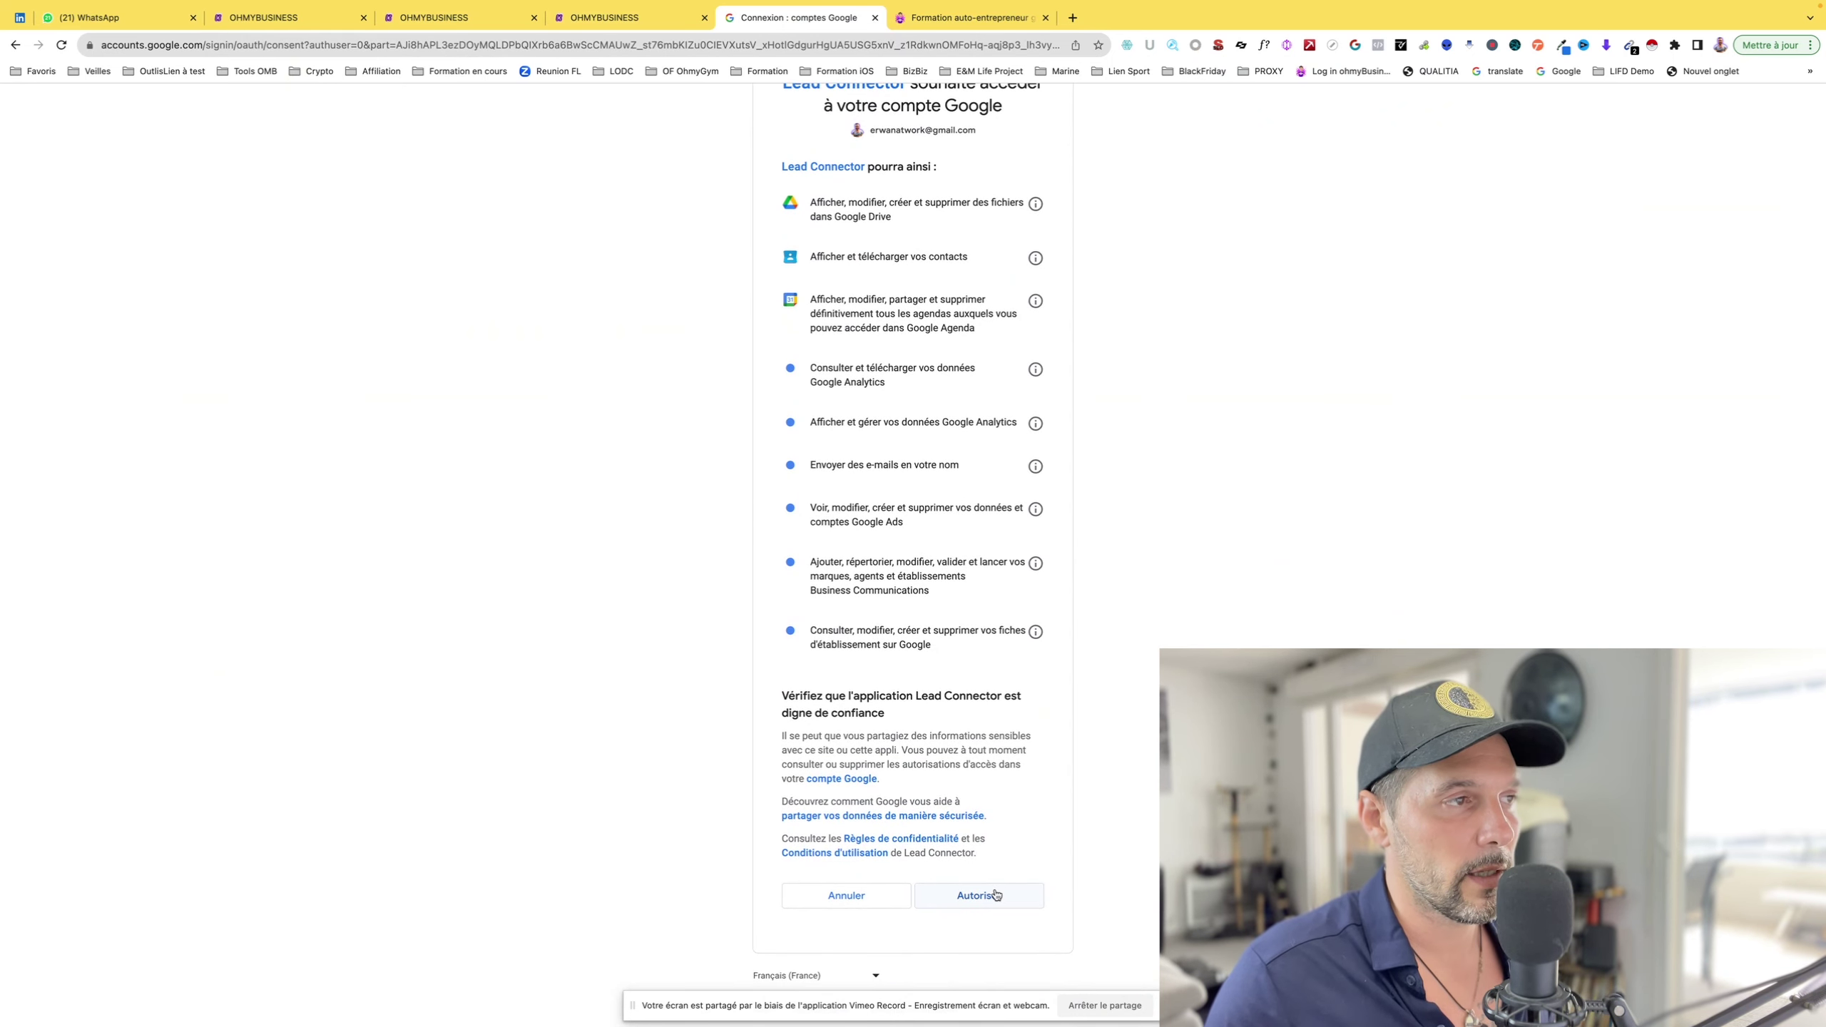
click(874, 18)
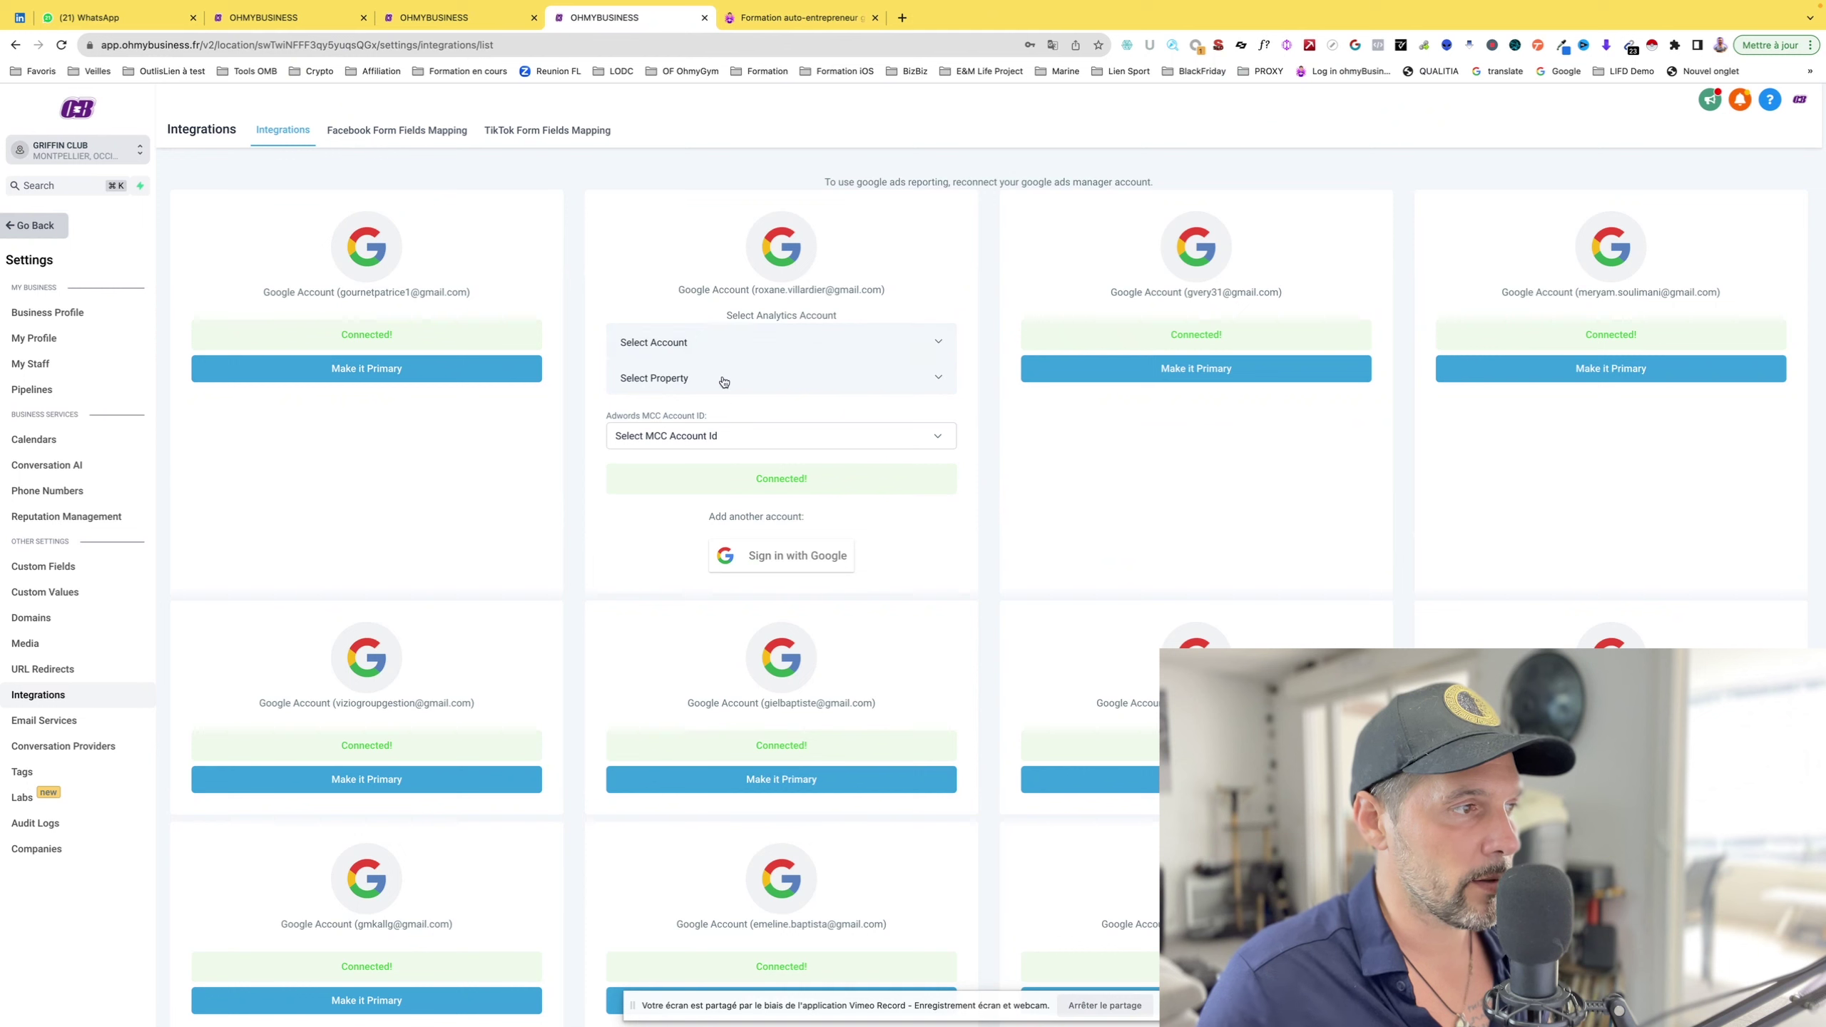
Step: Examine the Analytics account, property and Adwords MCC Account ID settings of the connected Google account
click(723, 346)
click(724, 346)
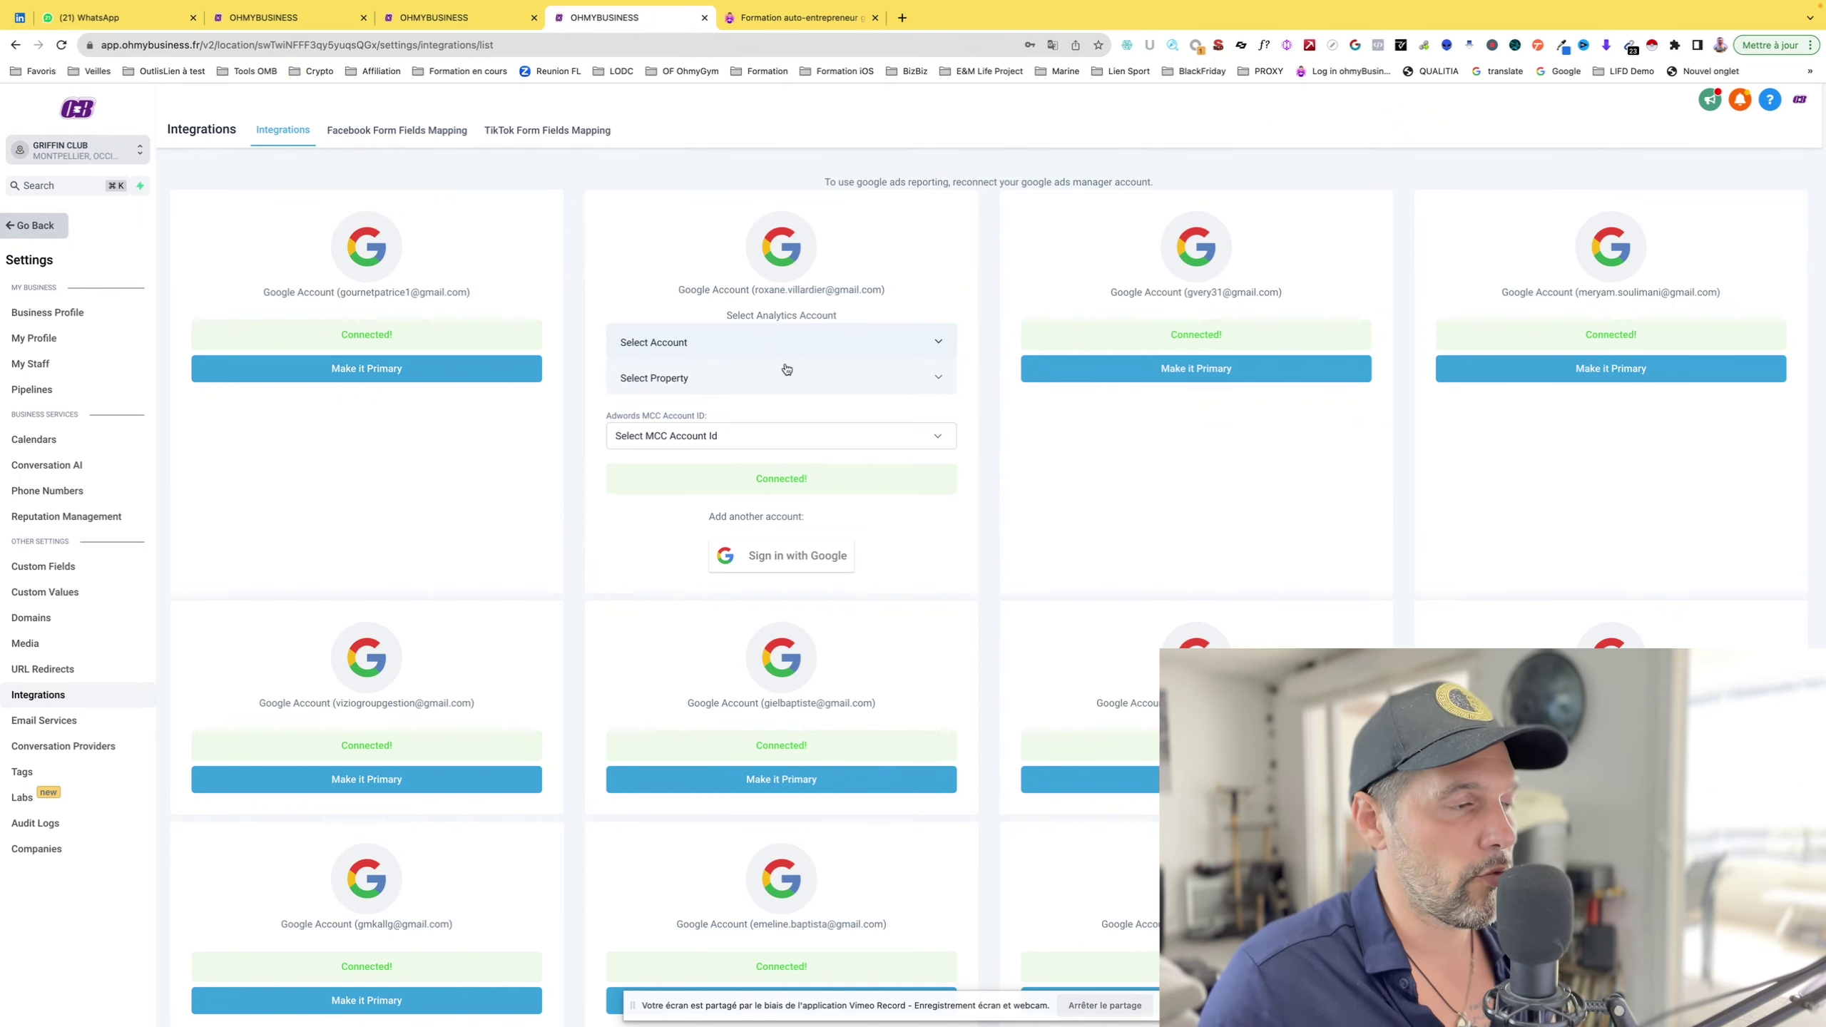
drag(726, 315, 850, 319)
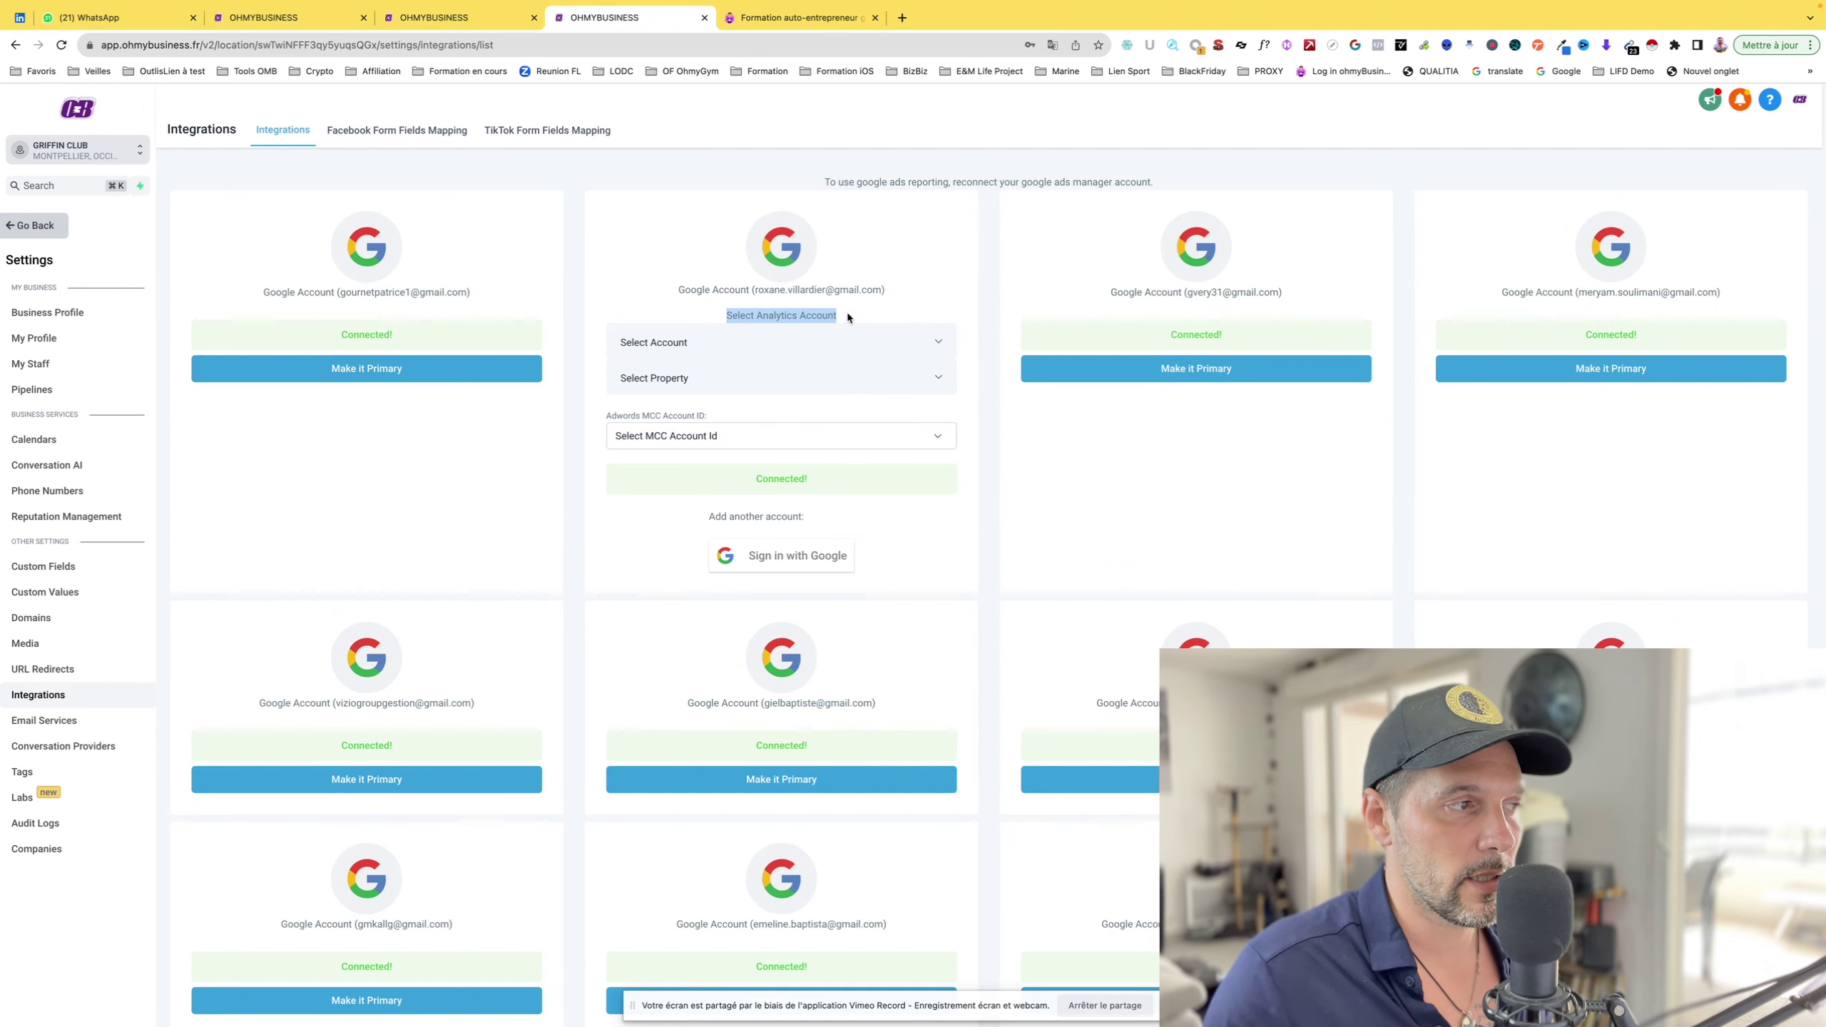
drag(622, 413, 699, 416)
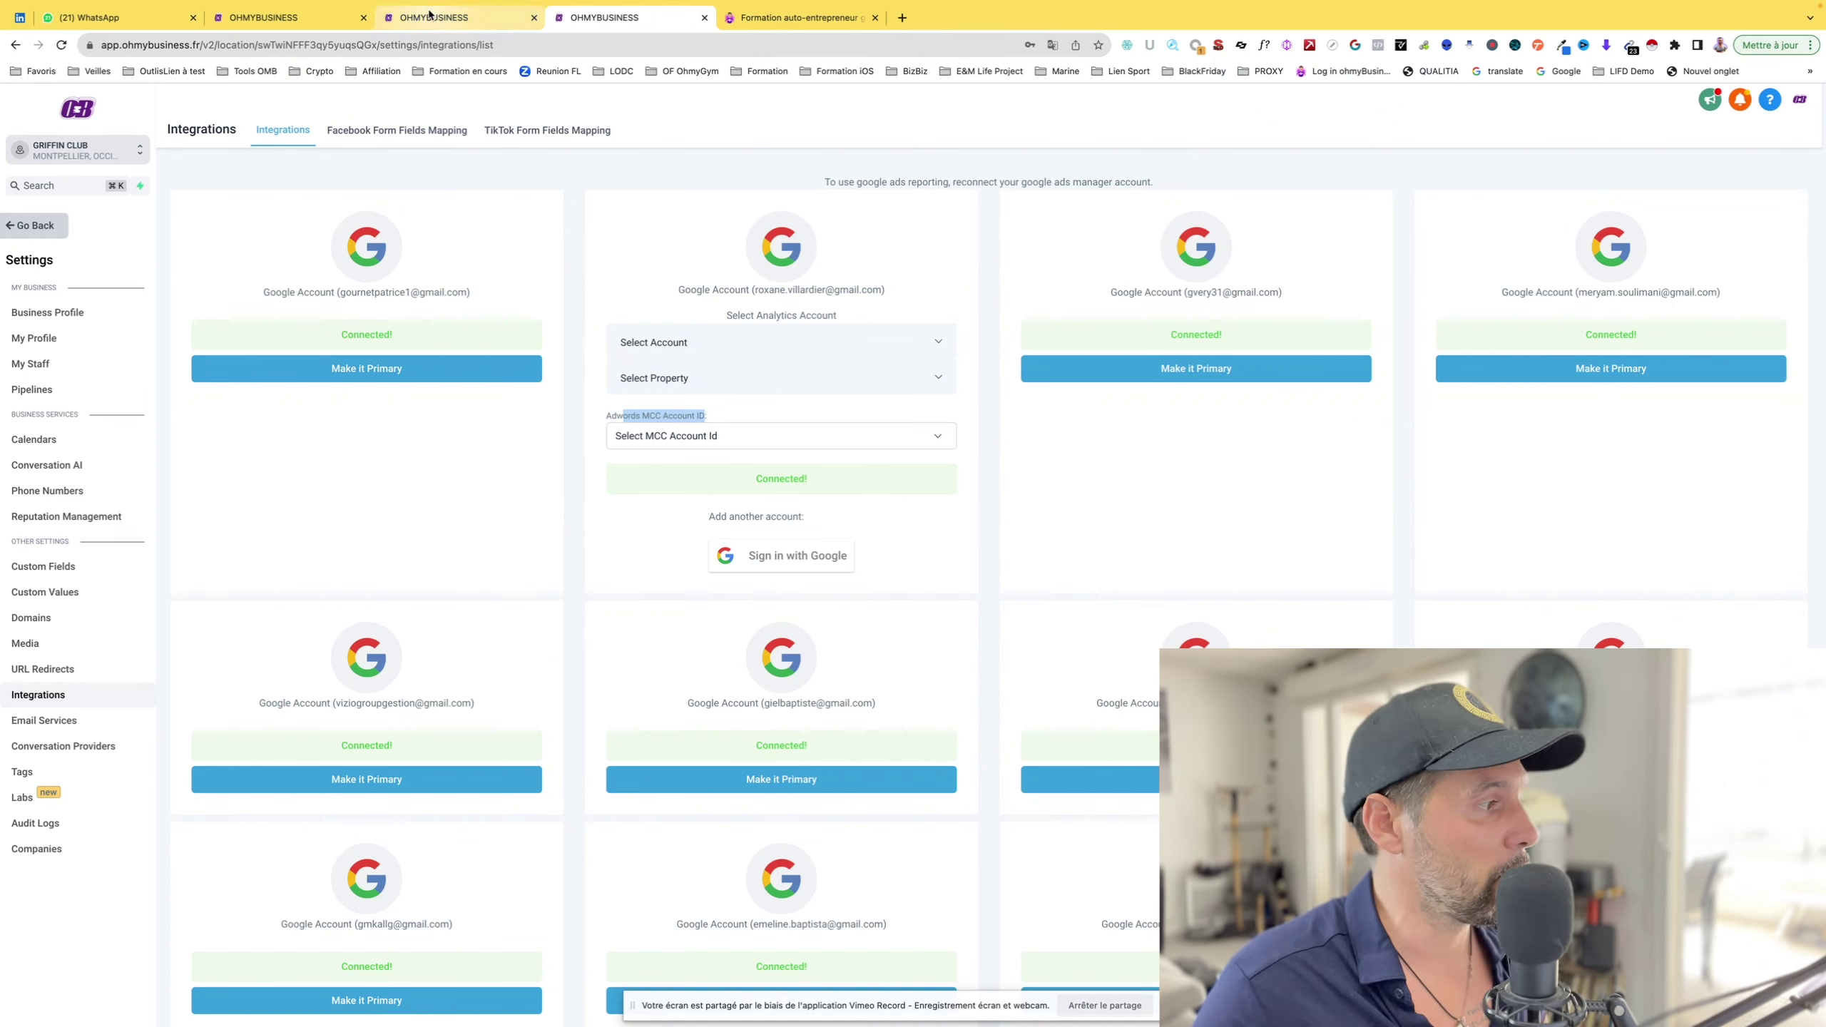
Step: Return to the profile settings and review the Ohmybusiness Calendar Configuration, covering the primary calendar and the conflict check
click(45, 341)
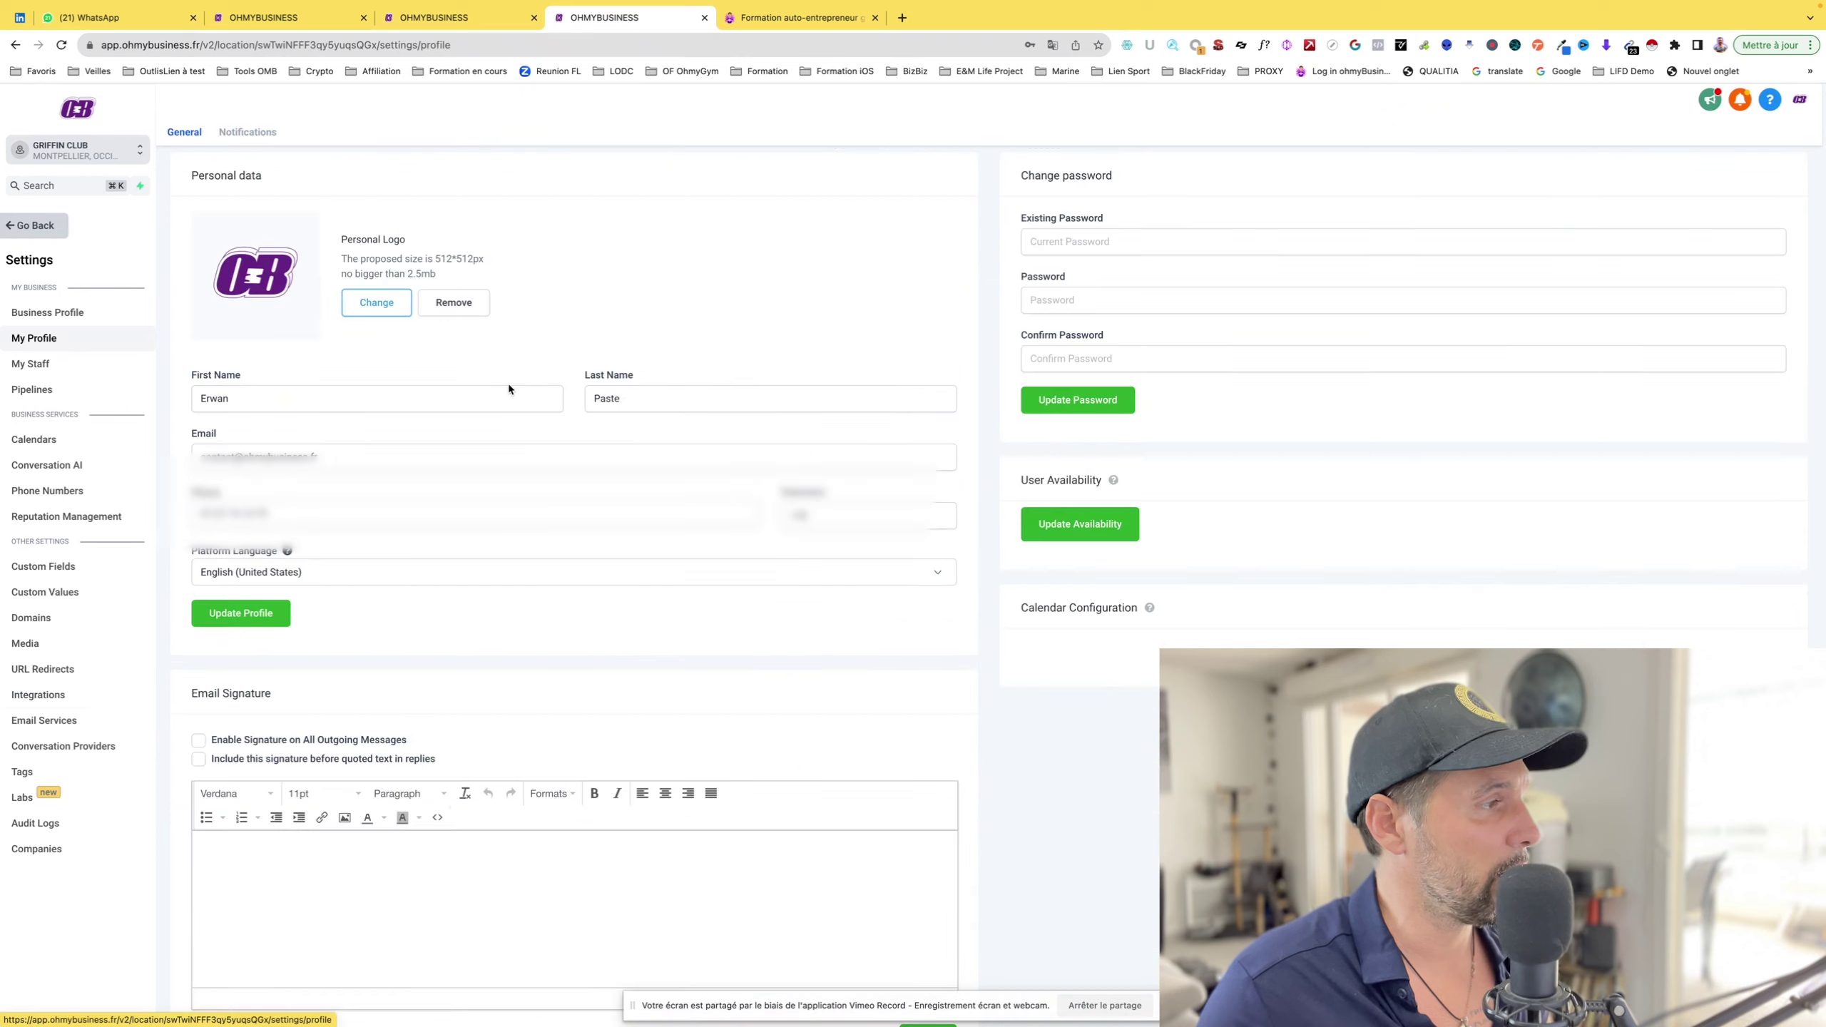
scroll(654, 541, down, 5)
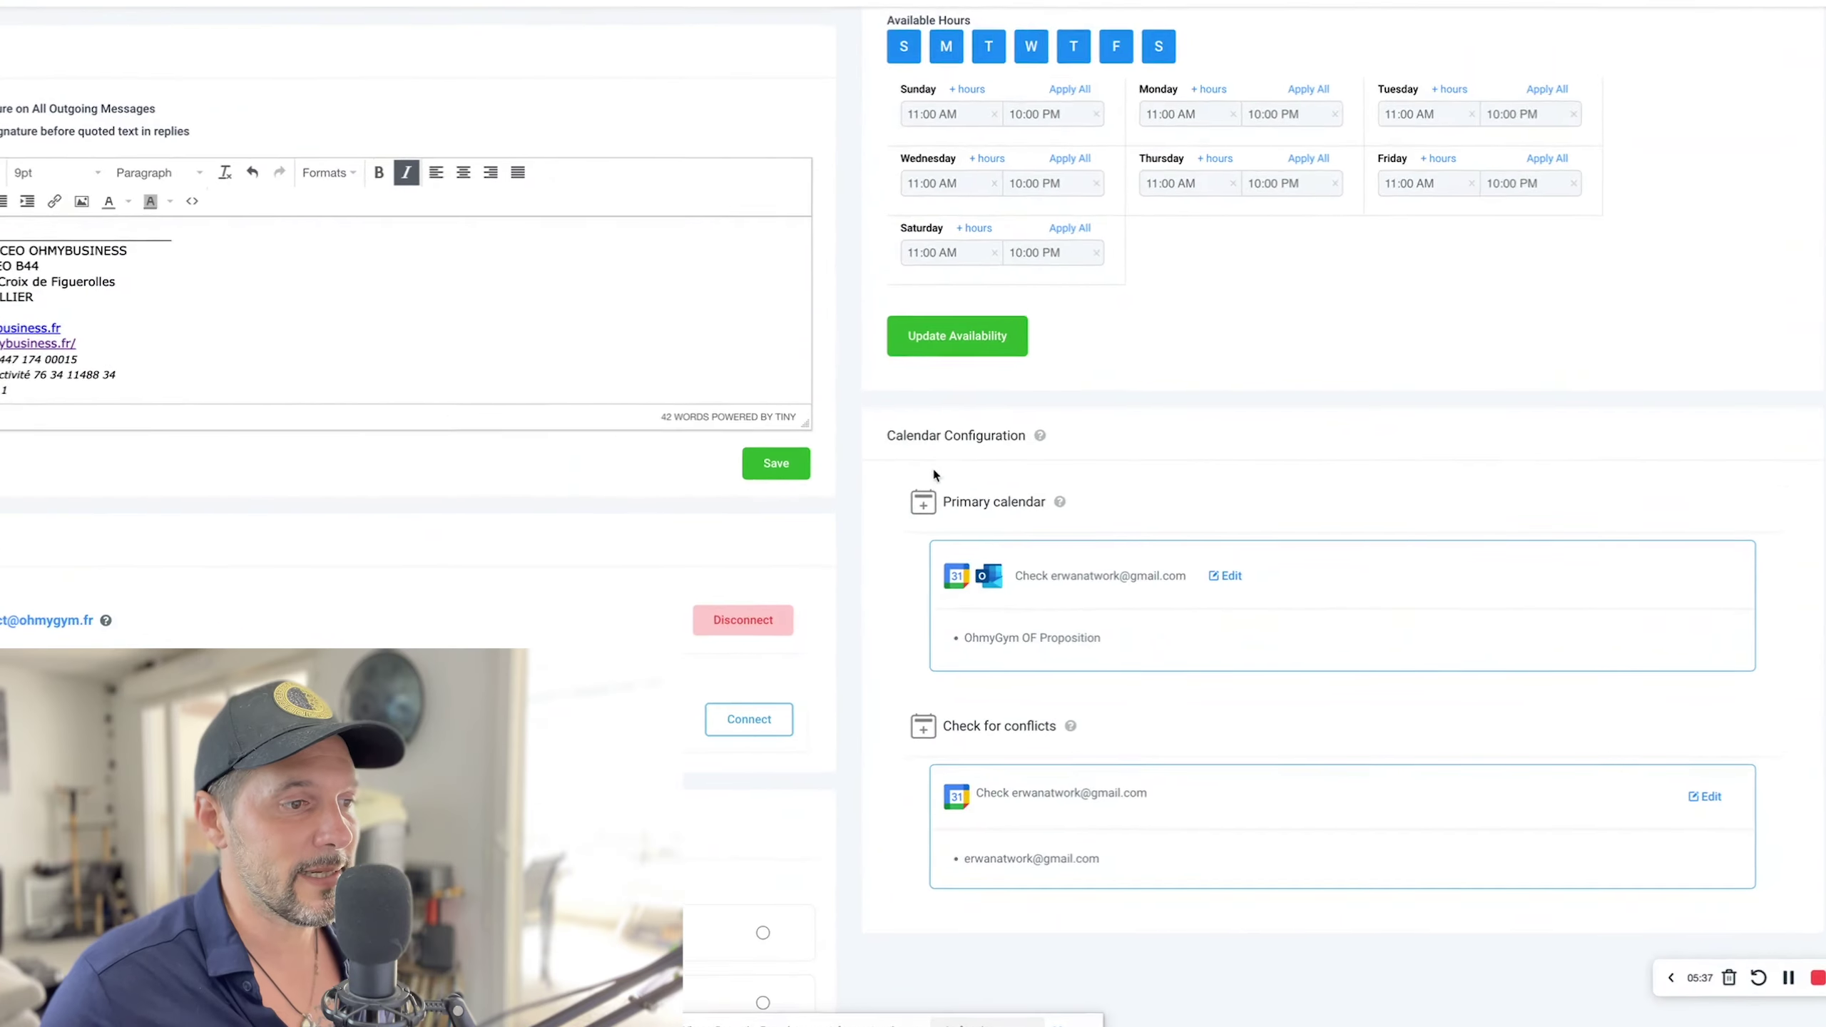
drag(813, 392, 1071, 858)
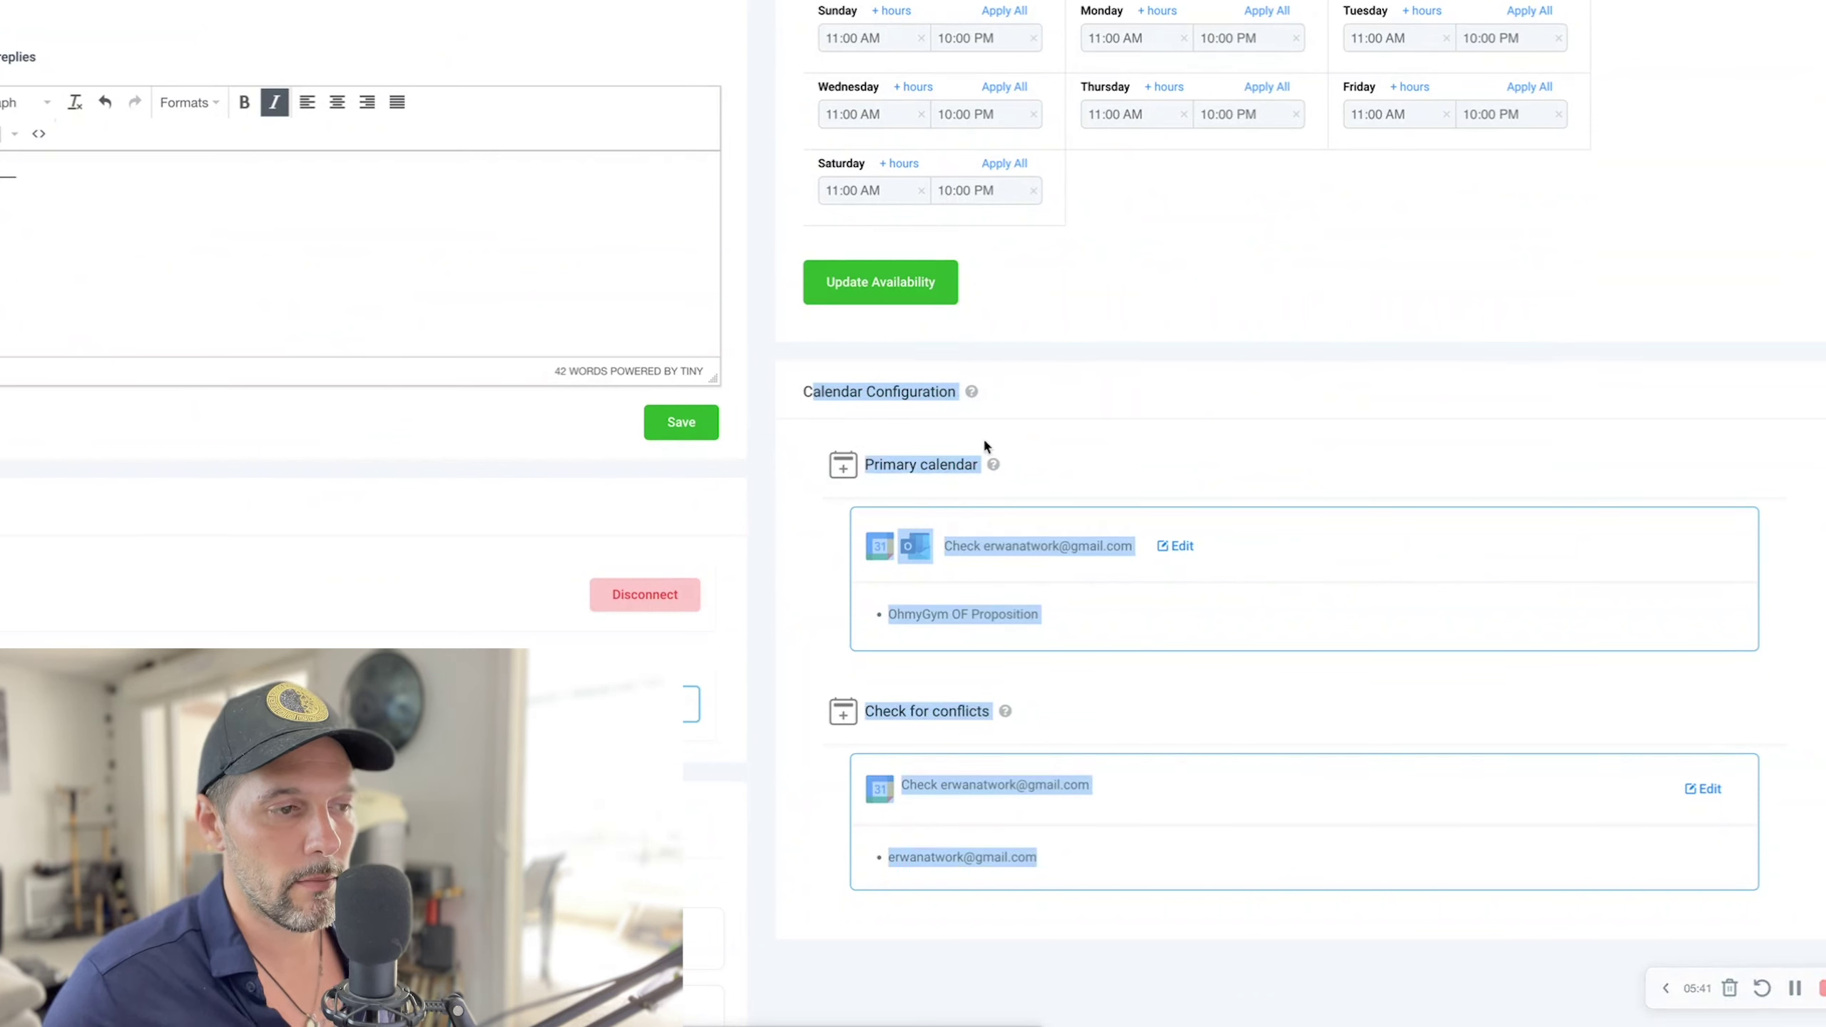
click(1006, 420)
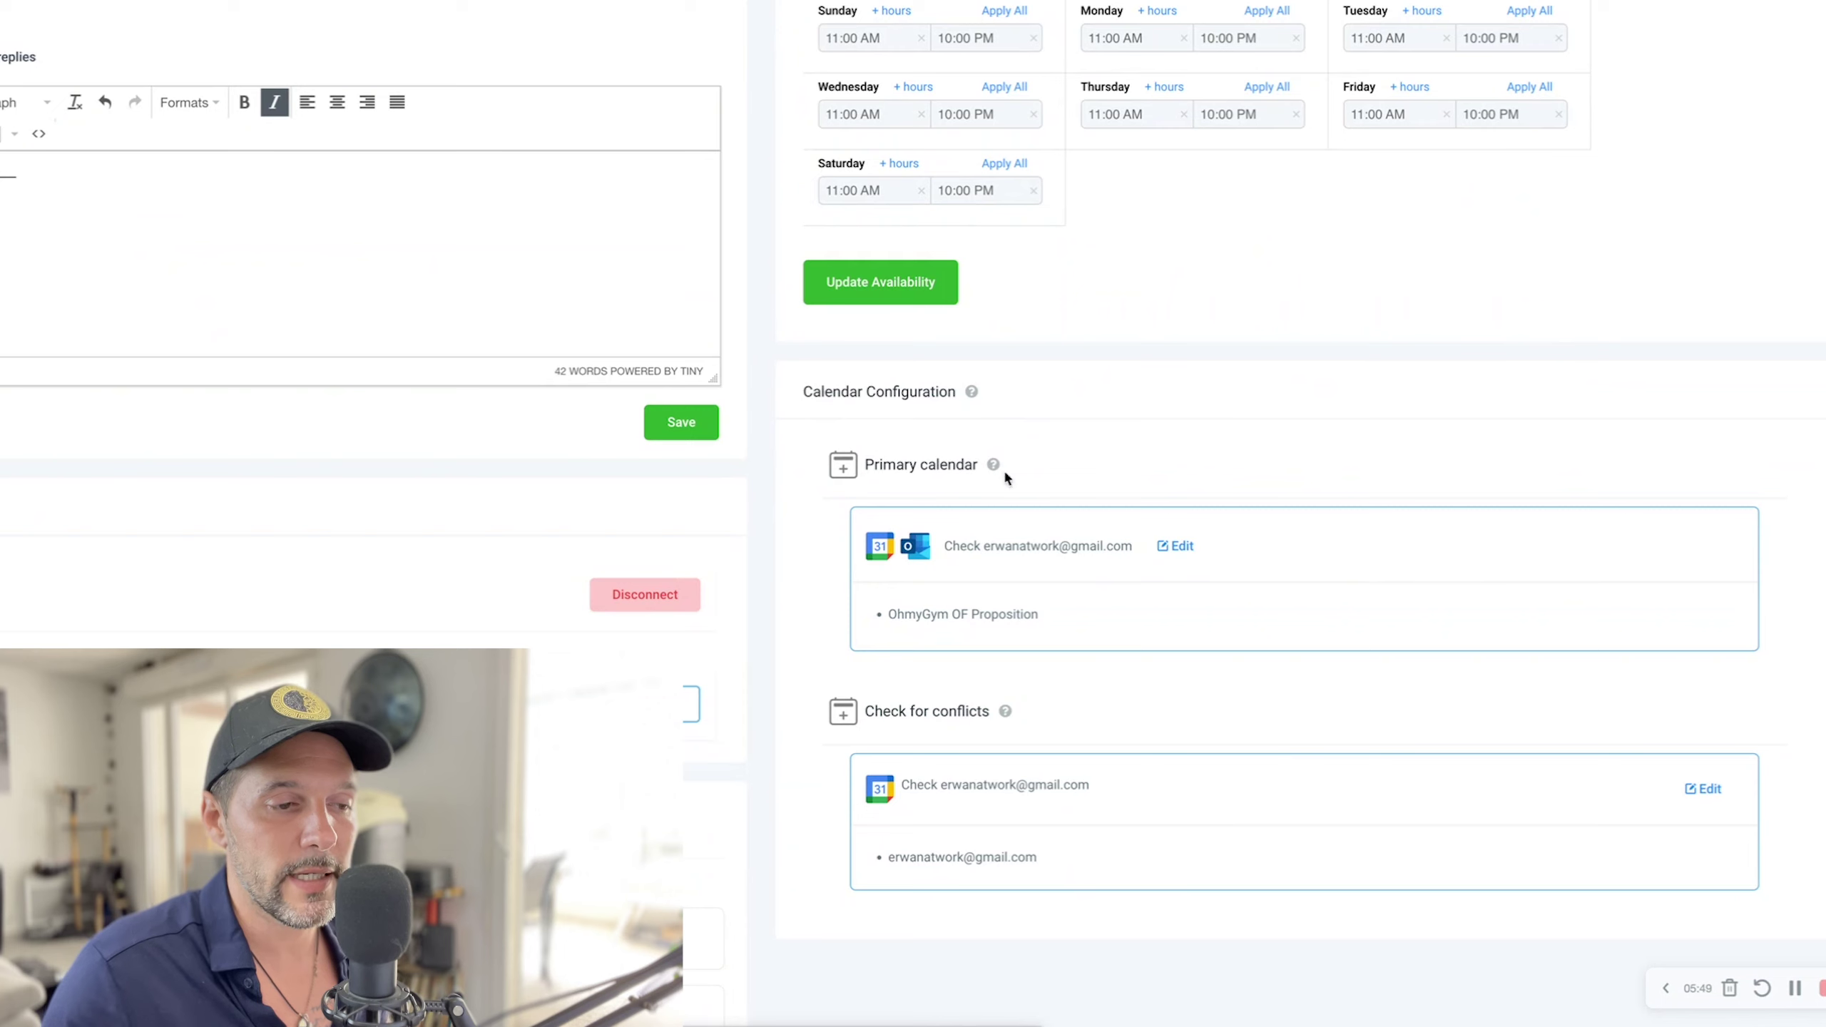
Step: Open the primary calendar sync settings, reselect OhmyGym OF Proposition as the calendar, and close them without saving
click(1181, 546)
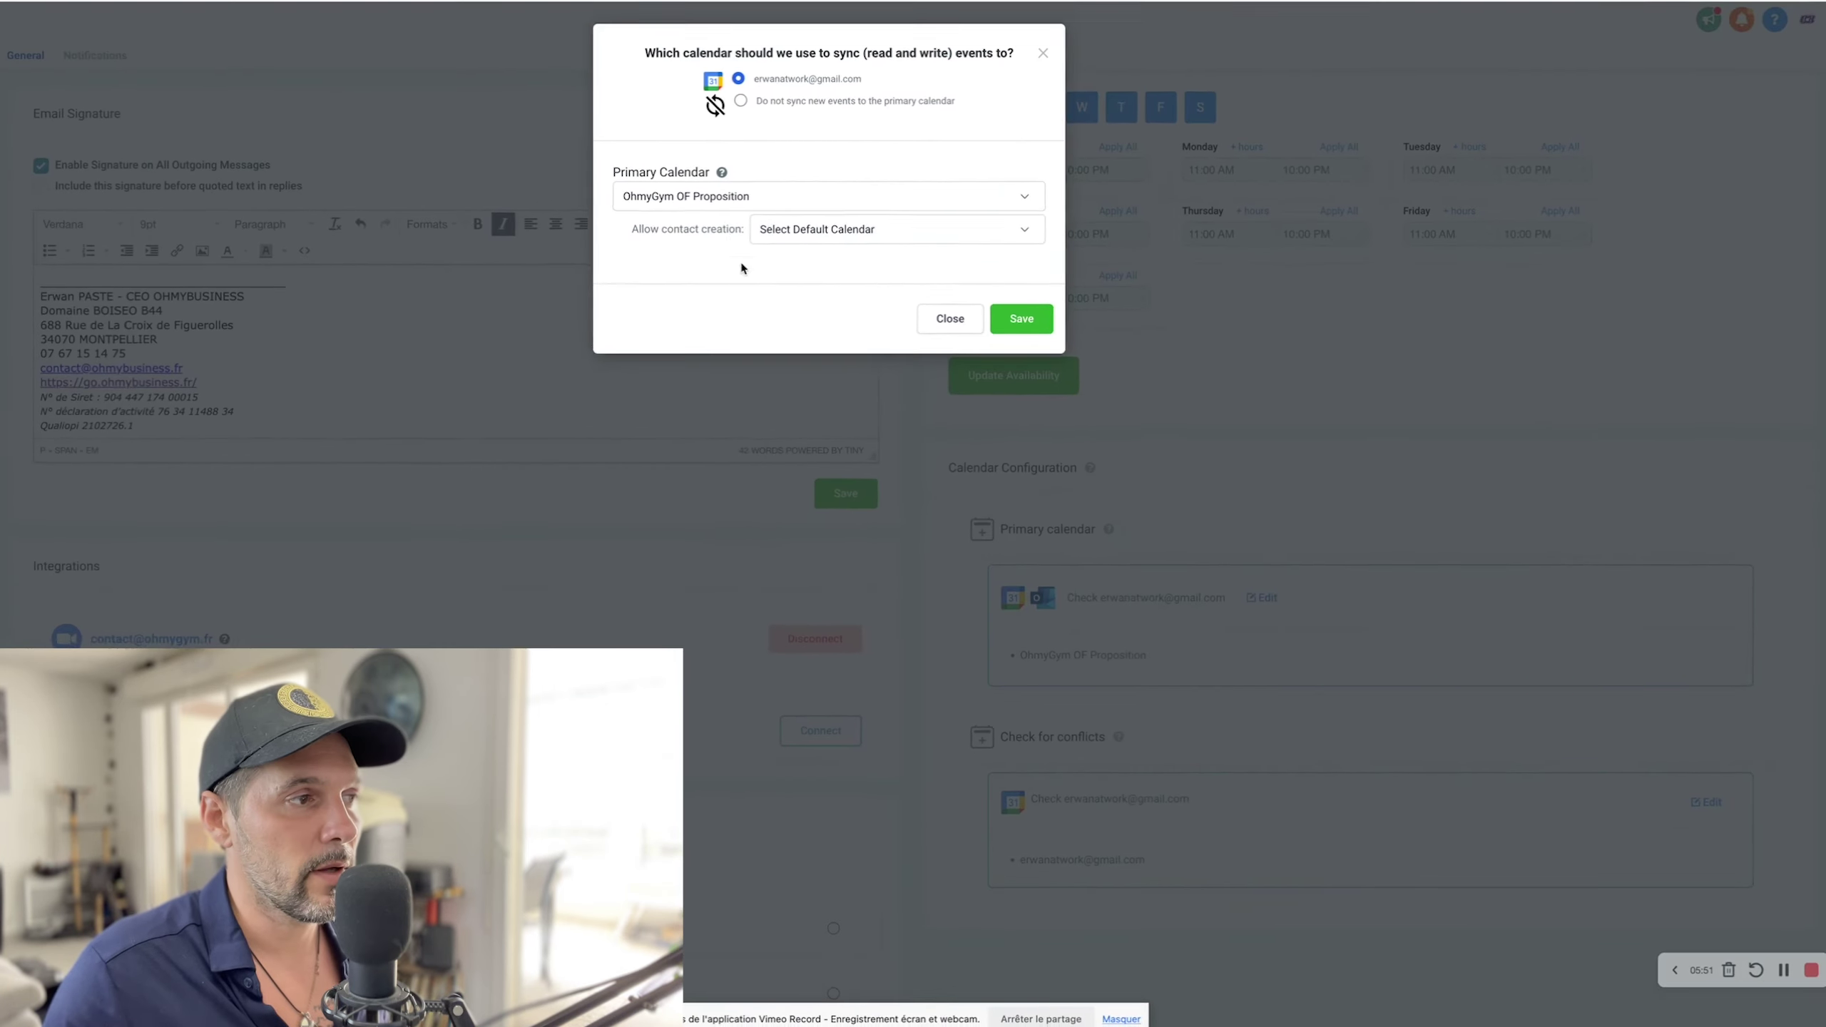
drag(848, 158, 937, 160)
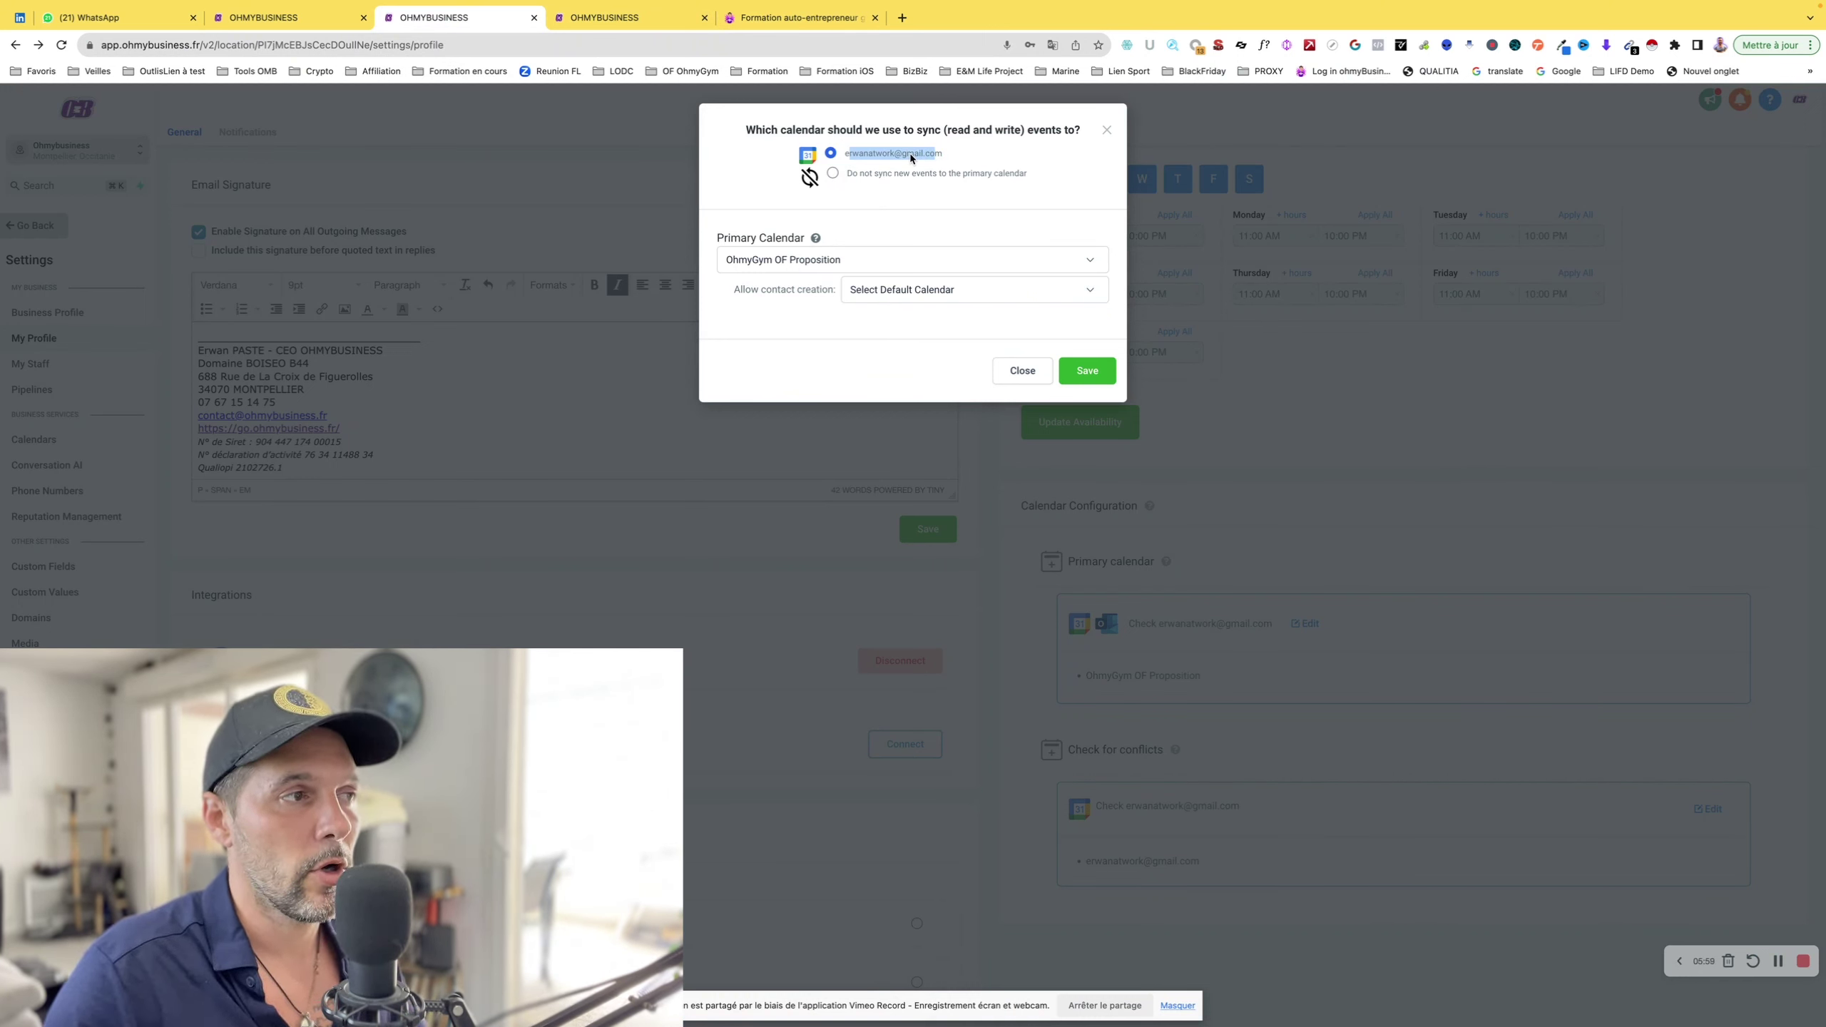
click(779, 261)
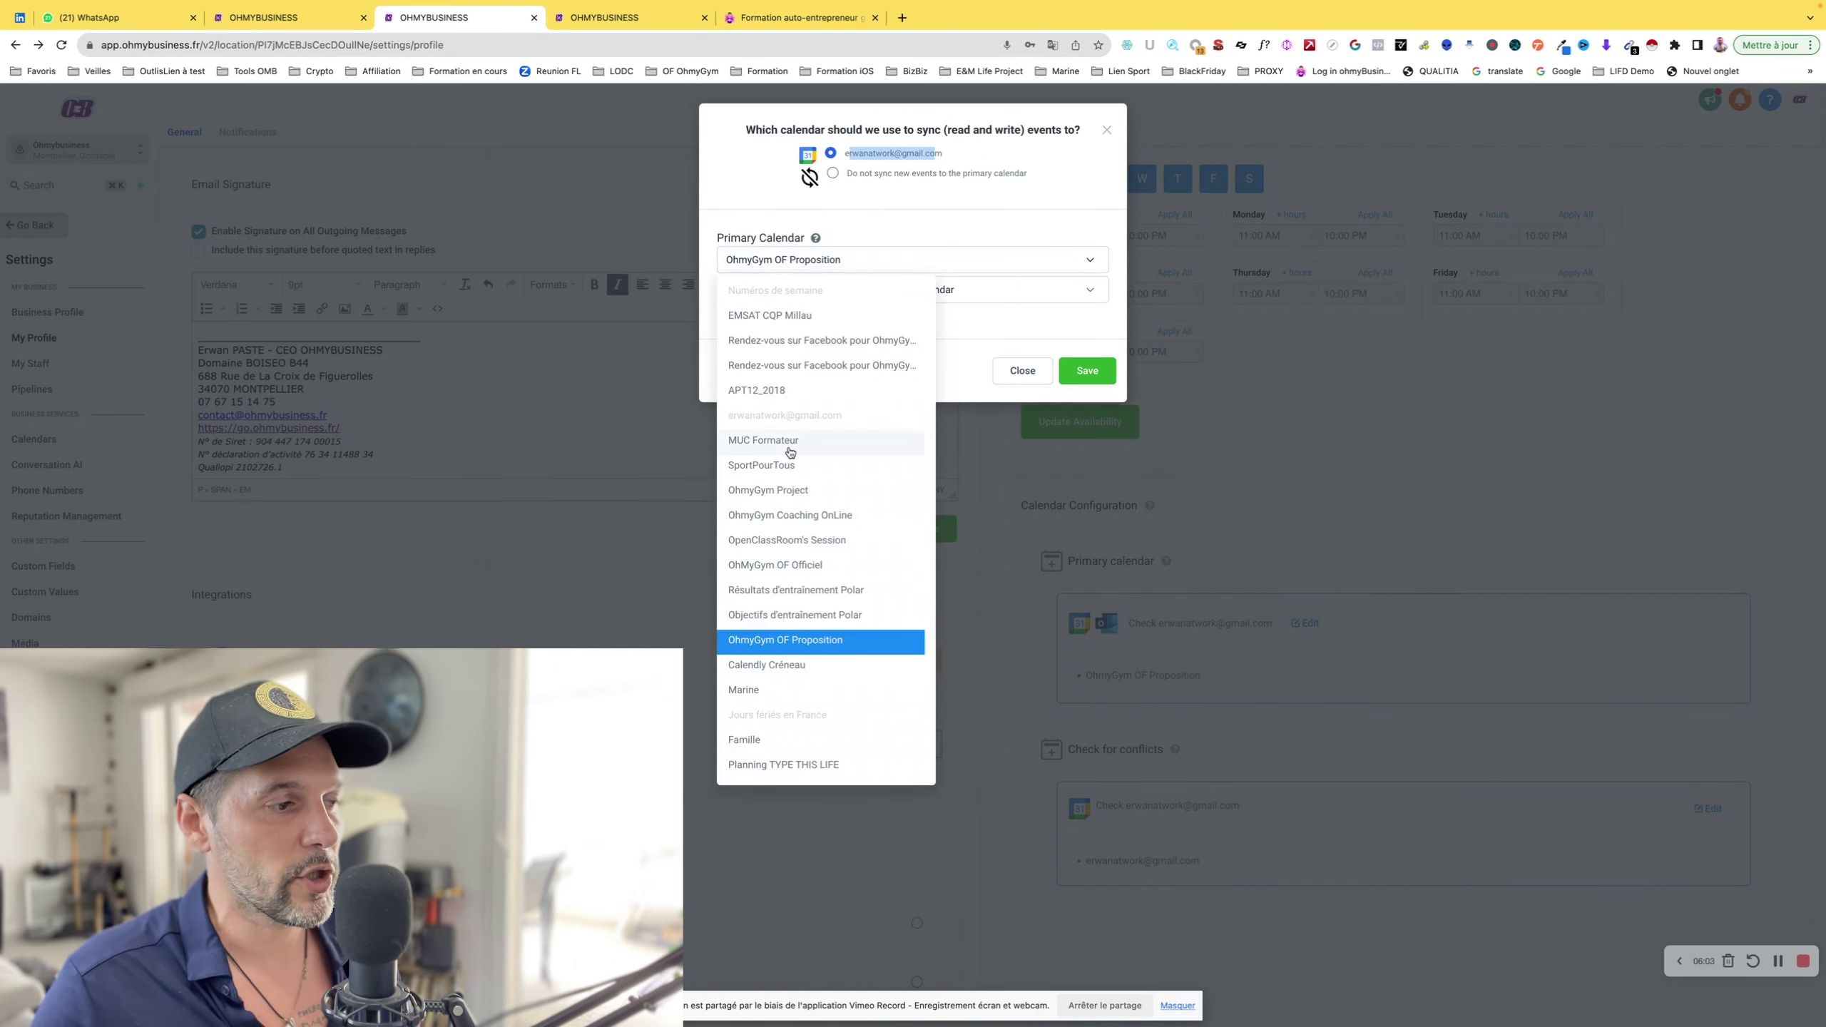
click(780, 641)
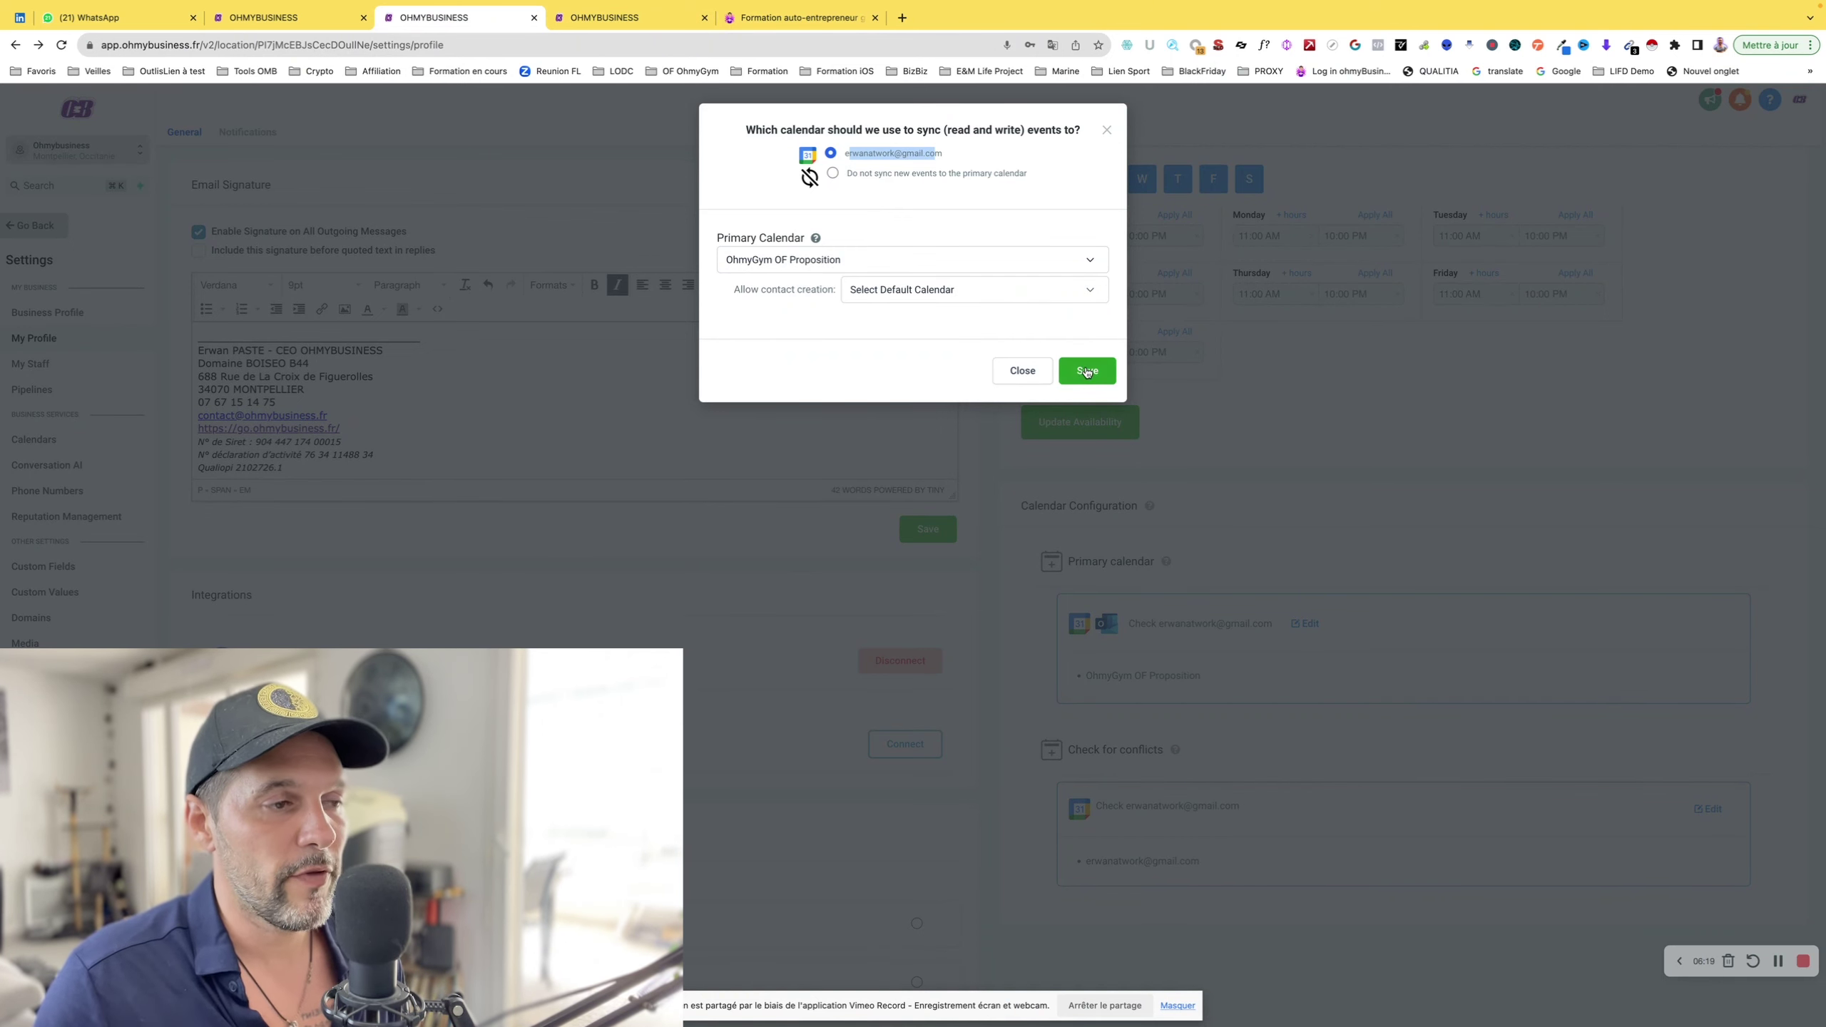
click(1038, 372)
Step: Open the conflict-check settings and examine the selected Google account calendar and the OhmyGym OF Proposition entry
scroll(1211, 646, down, 1)
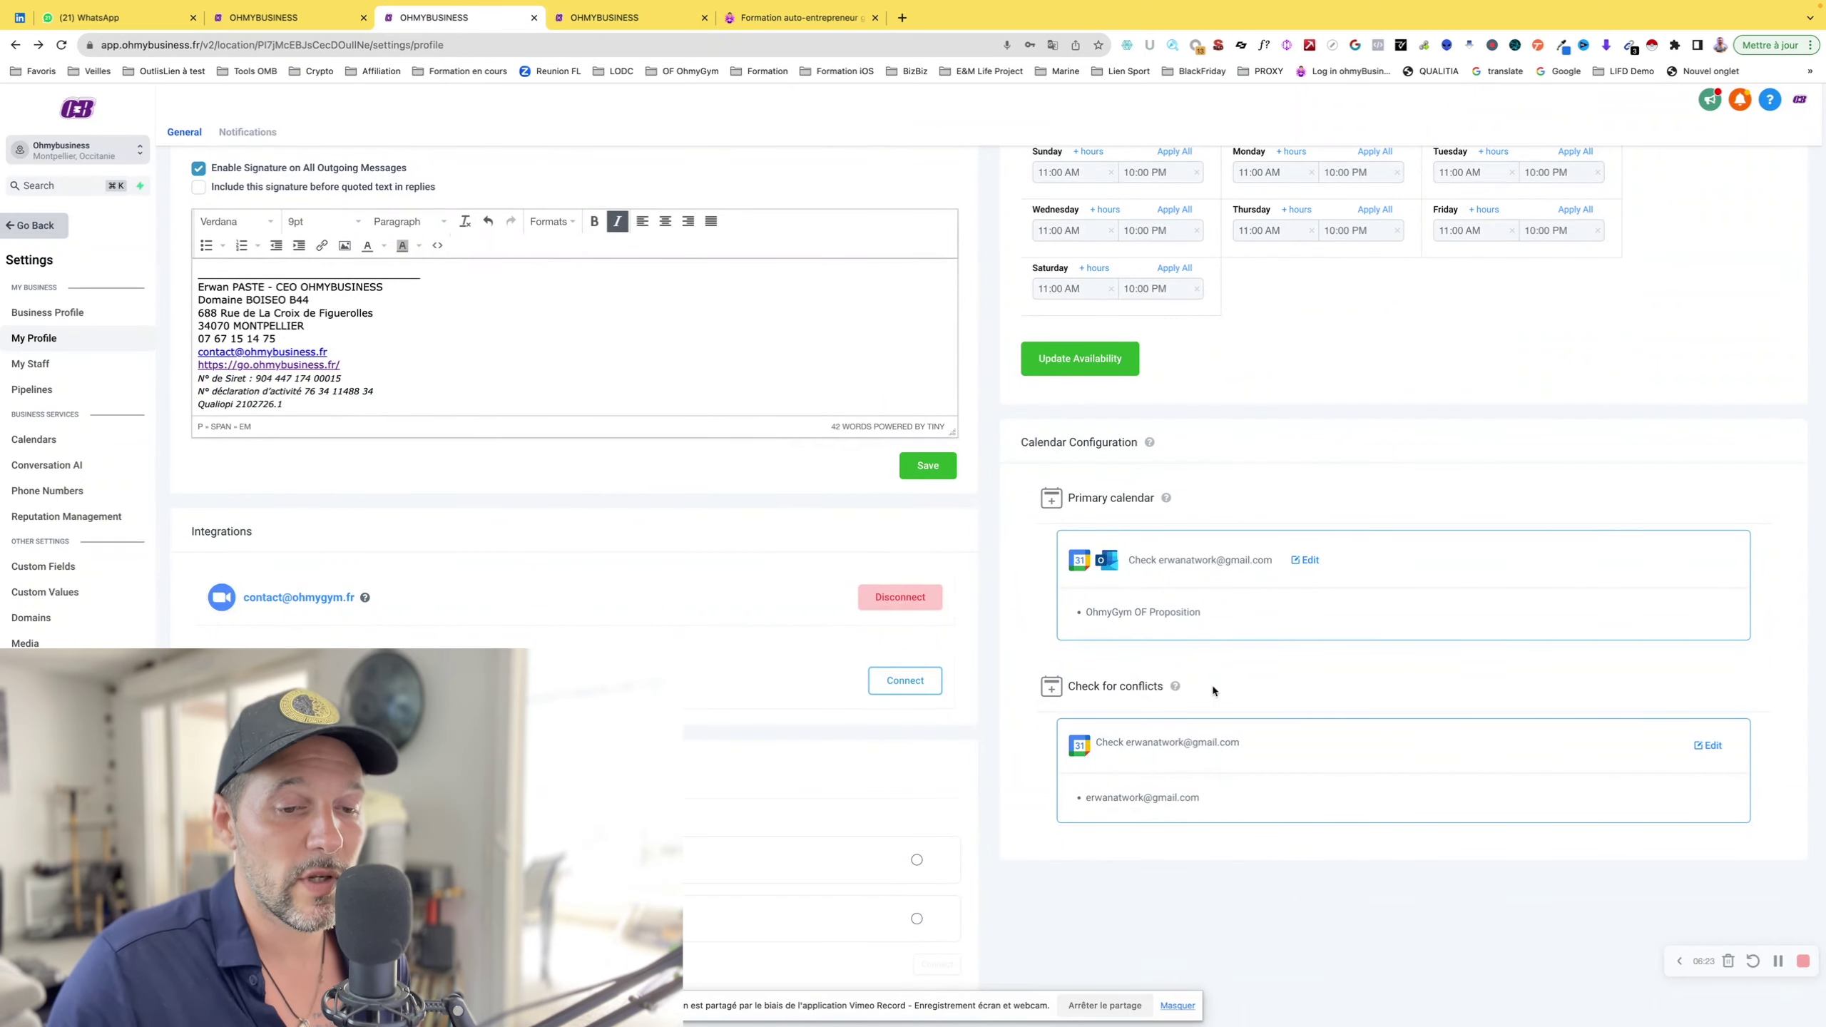
click(1705, 744)
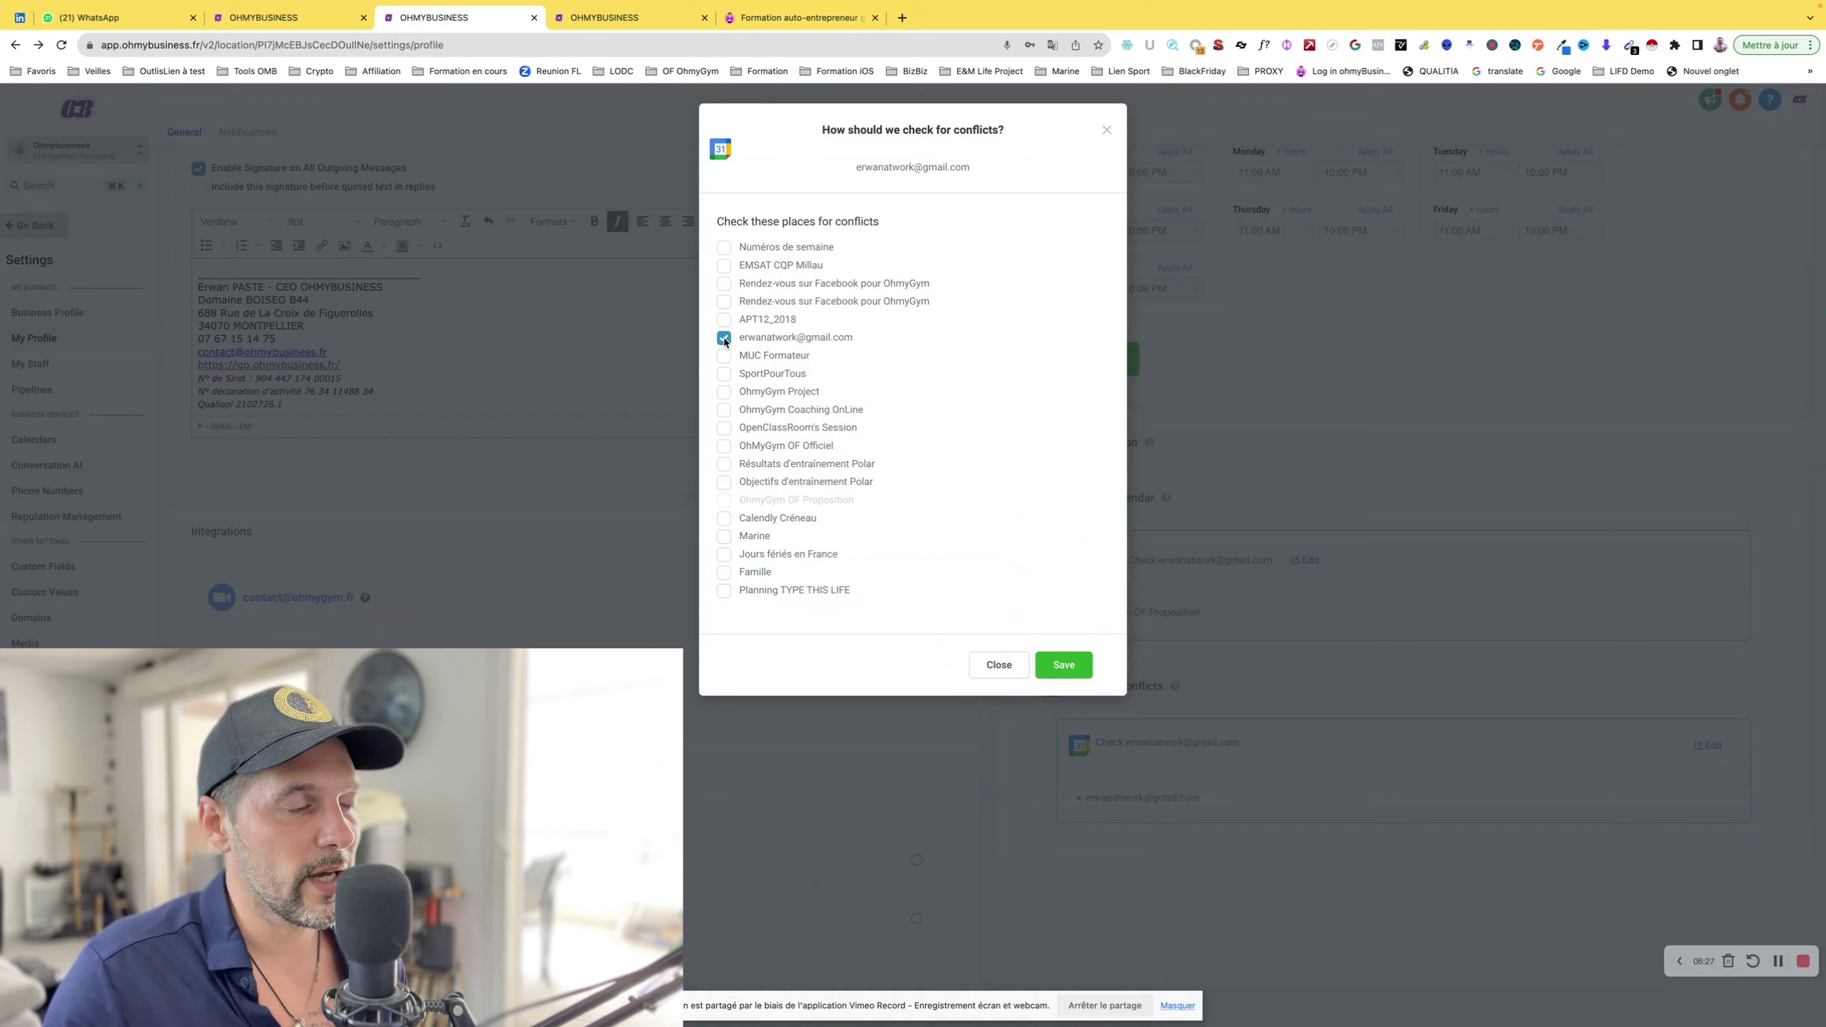
mouse_move(737, 339)
mouse_down()
mouse_move(856, 346)
mouse_move(732, 334)
mouse_up()
click(856, 345)
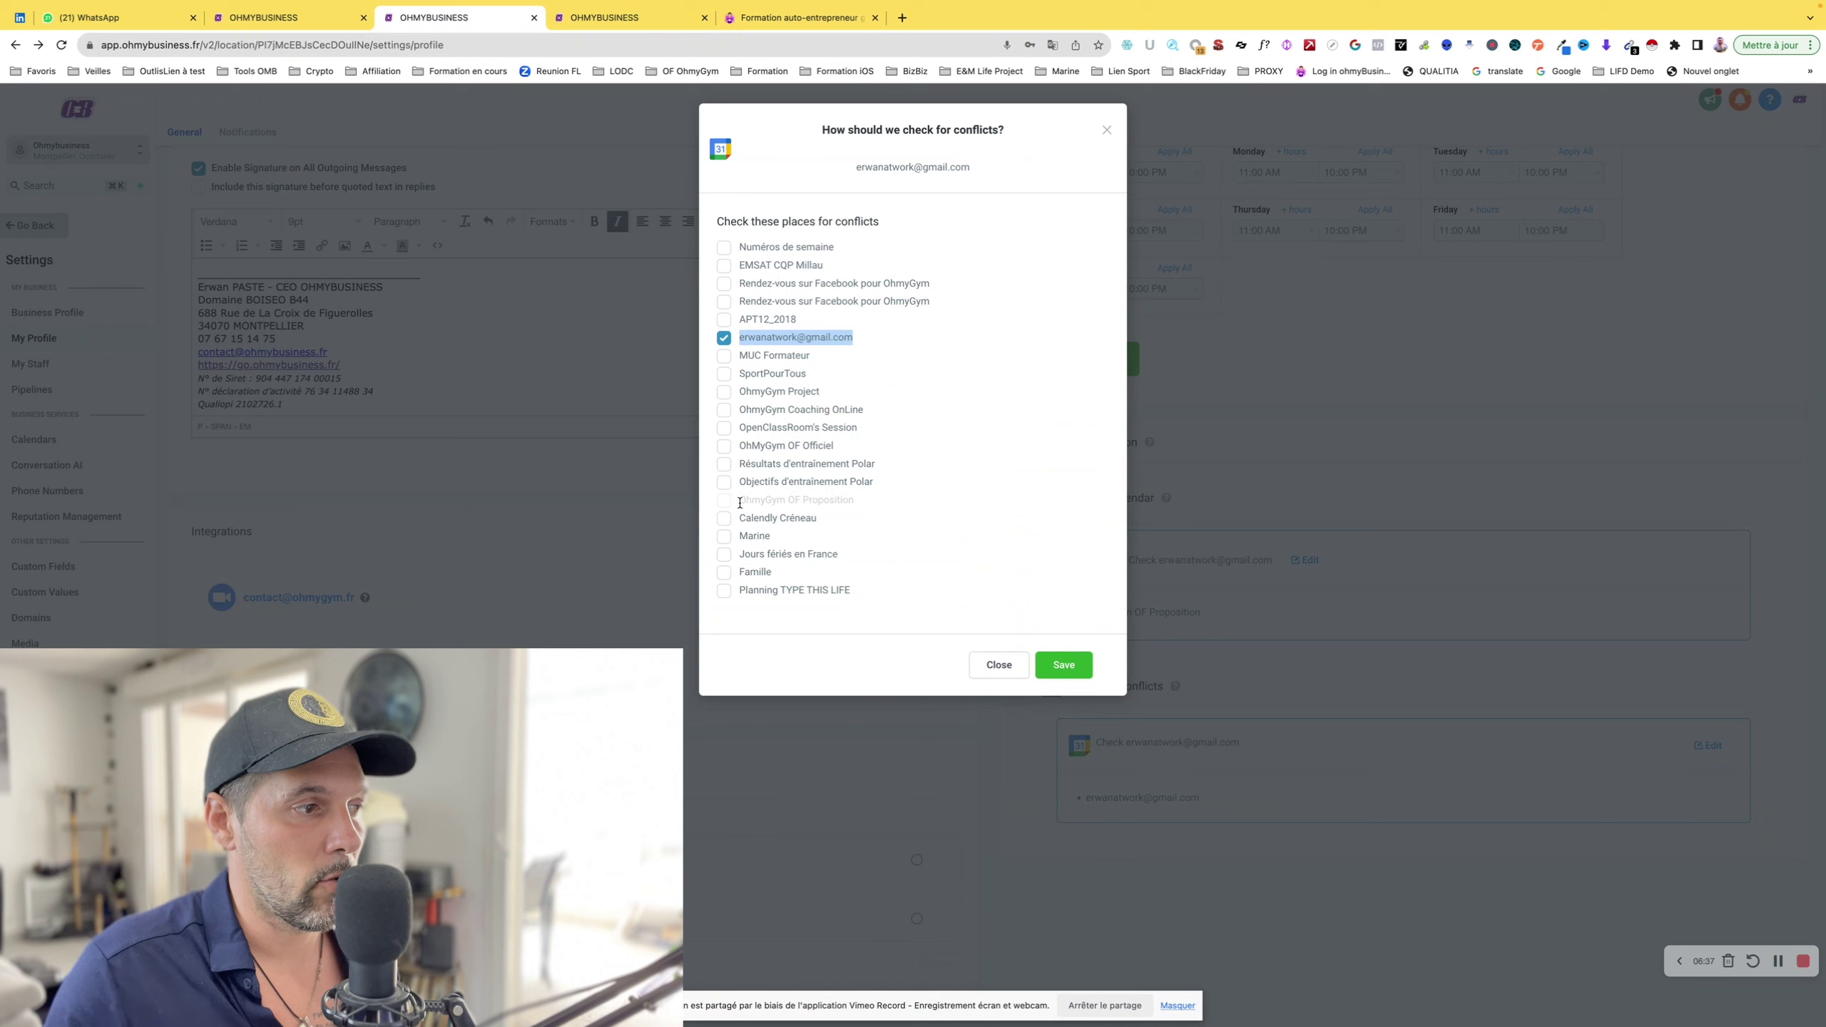
drag(740, 503, 848, 501)
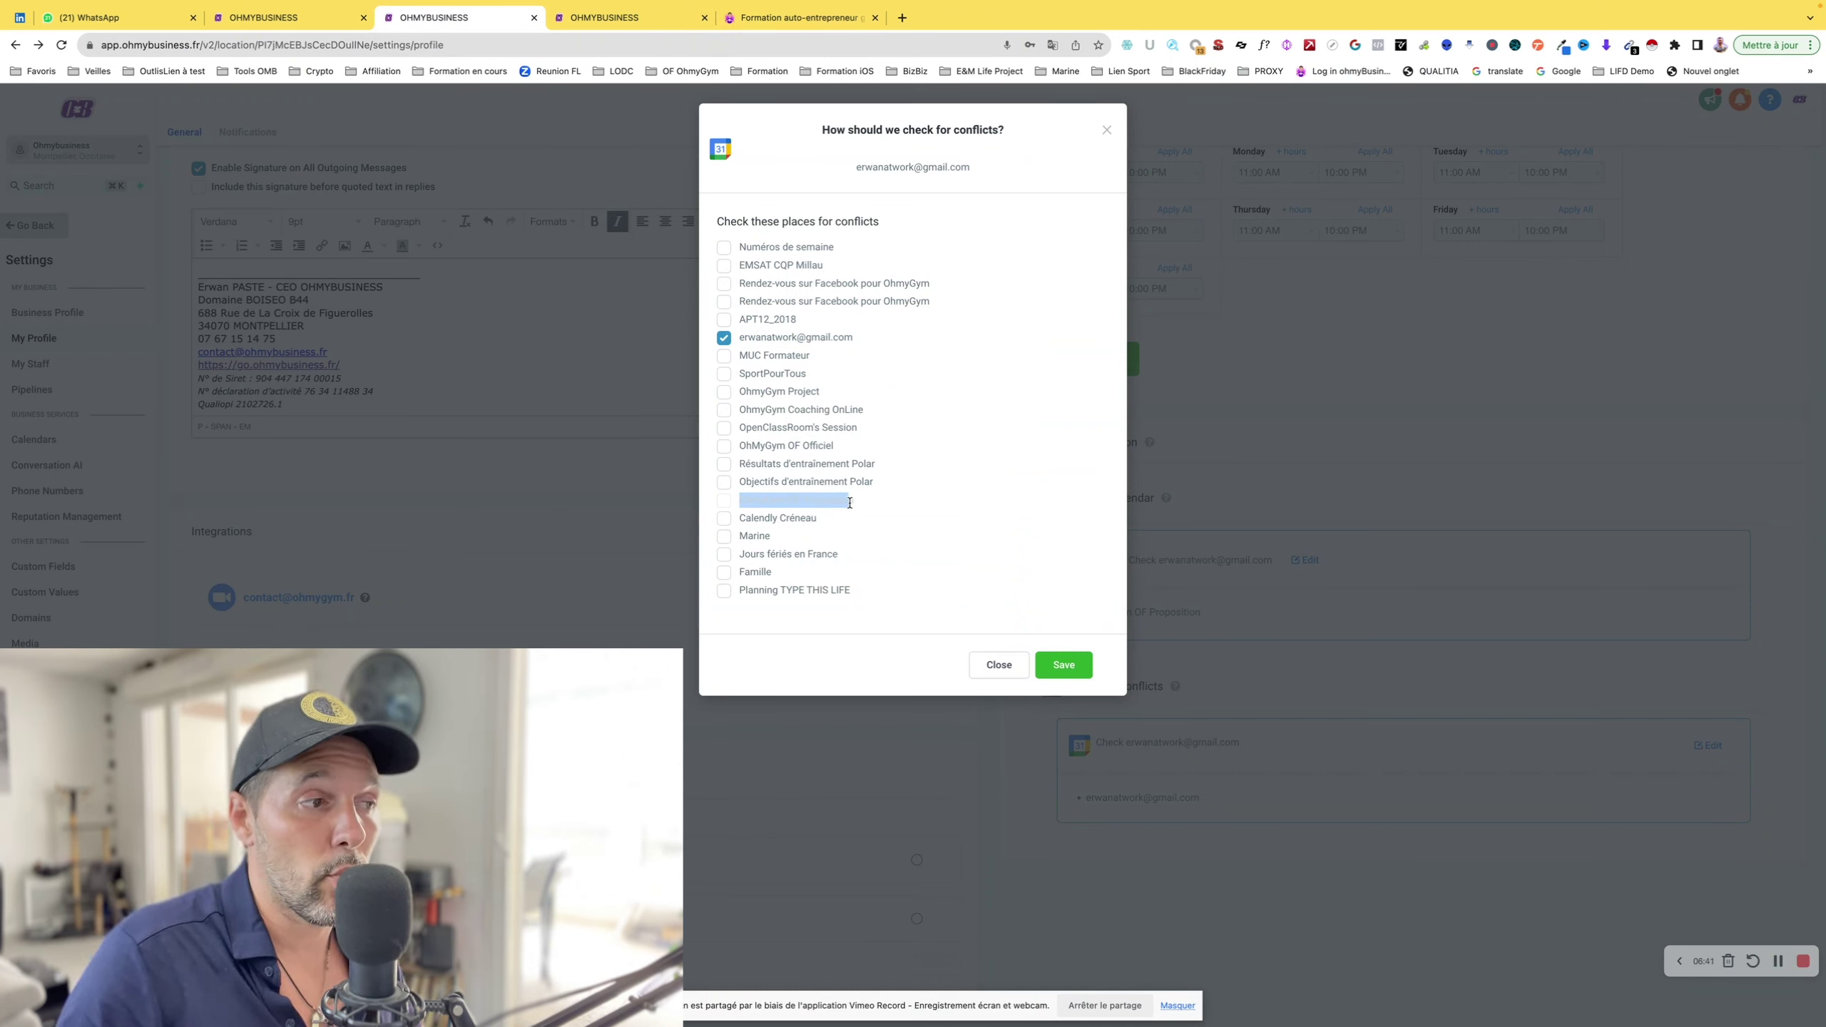
click(757, 337)
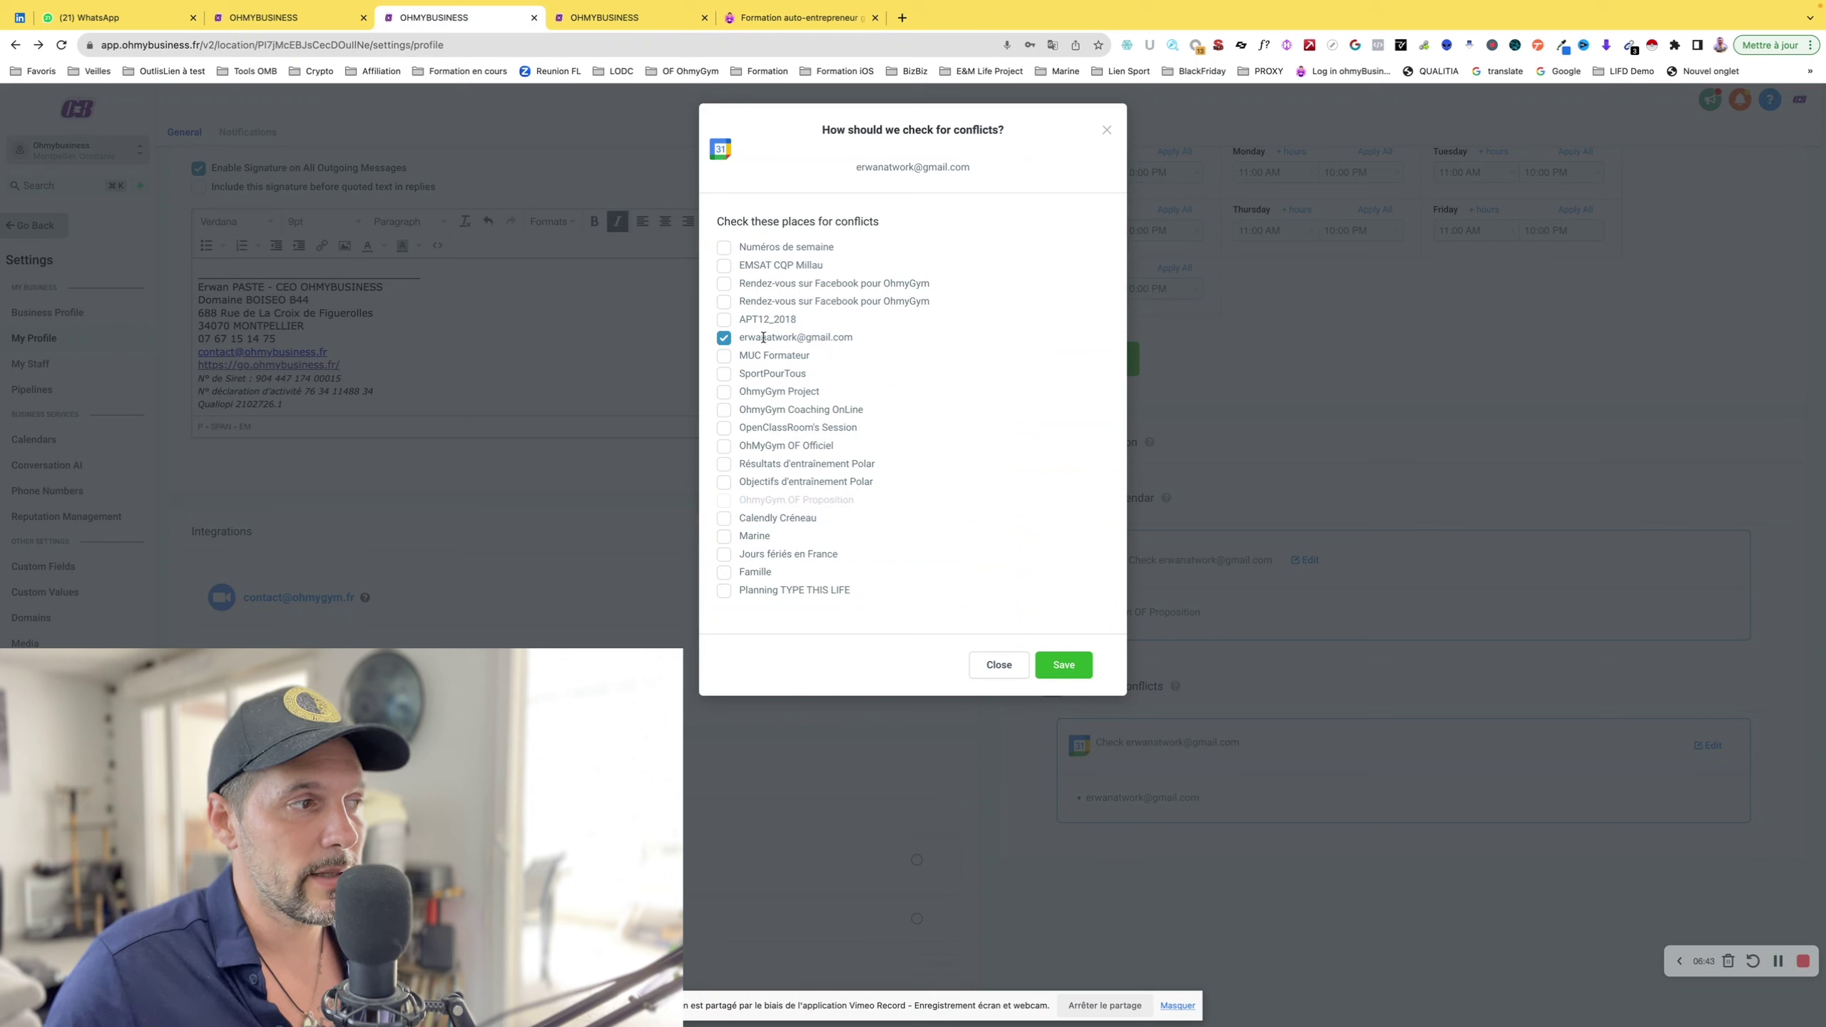
drag(743, 336, 823, 335)
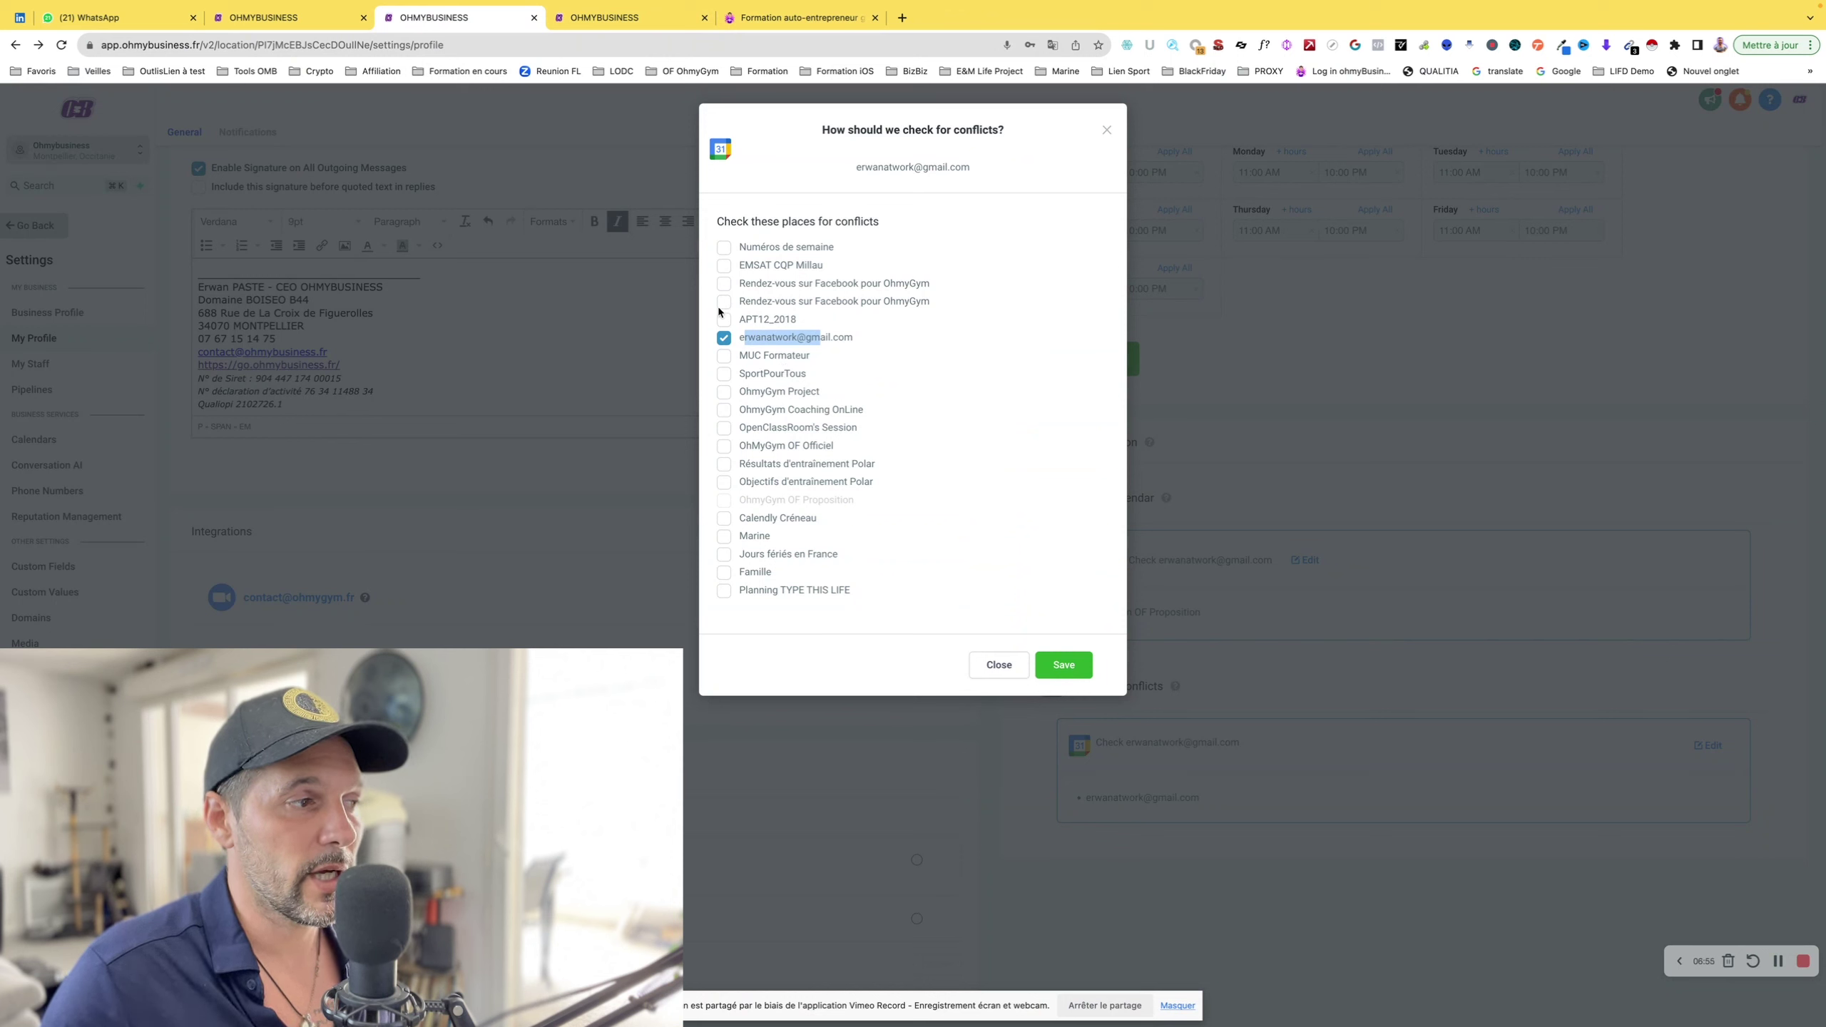
Step: Try adding MUC Formateur and SportPourTous to the conflict check, and deselect both again
click(723, 356)
click(723, 373)
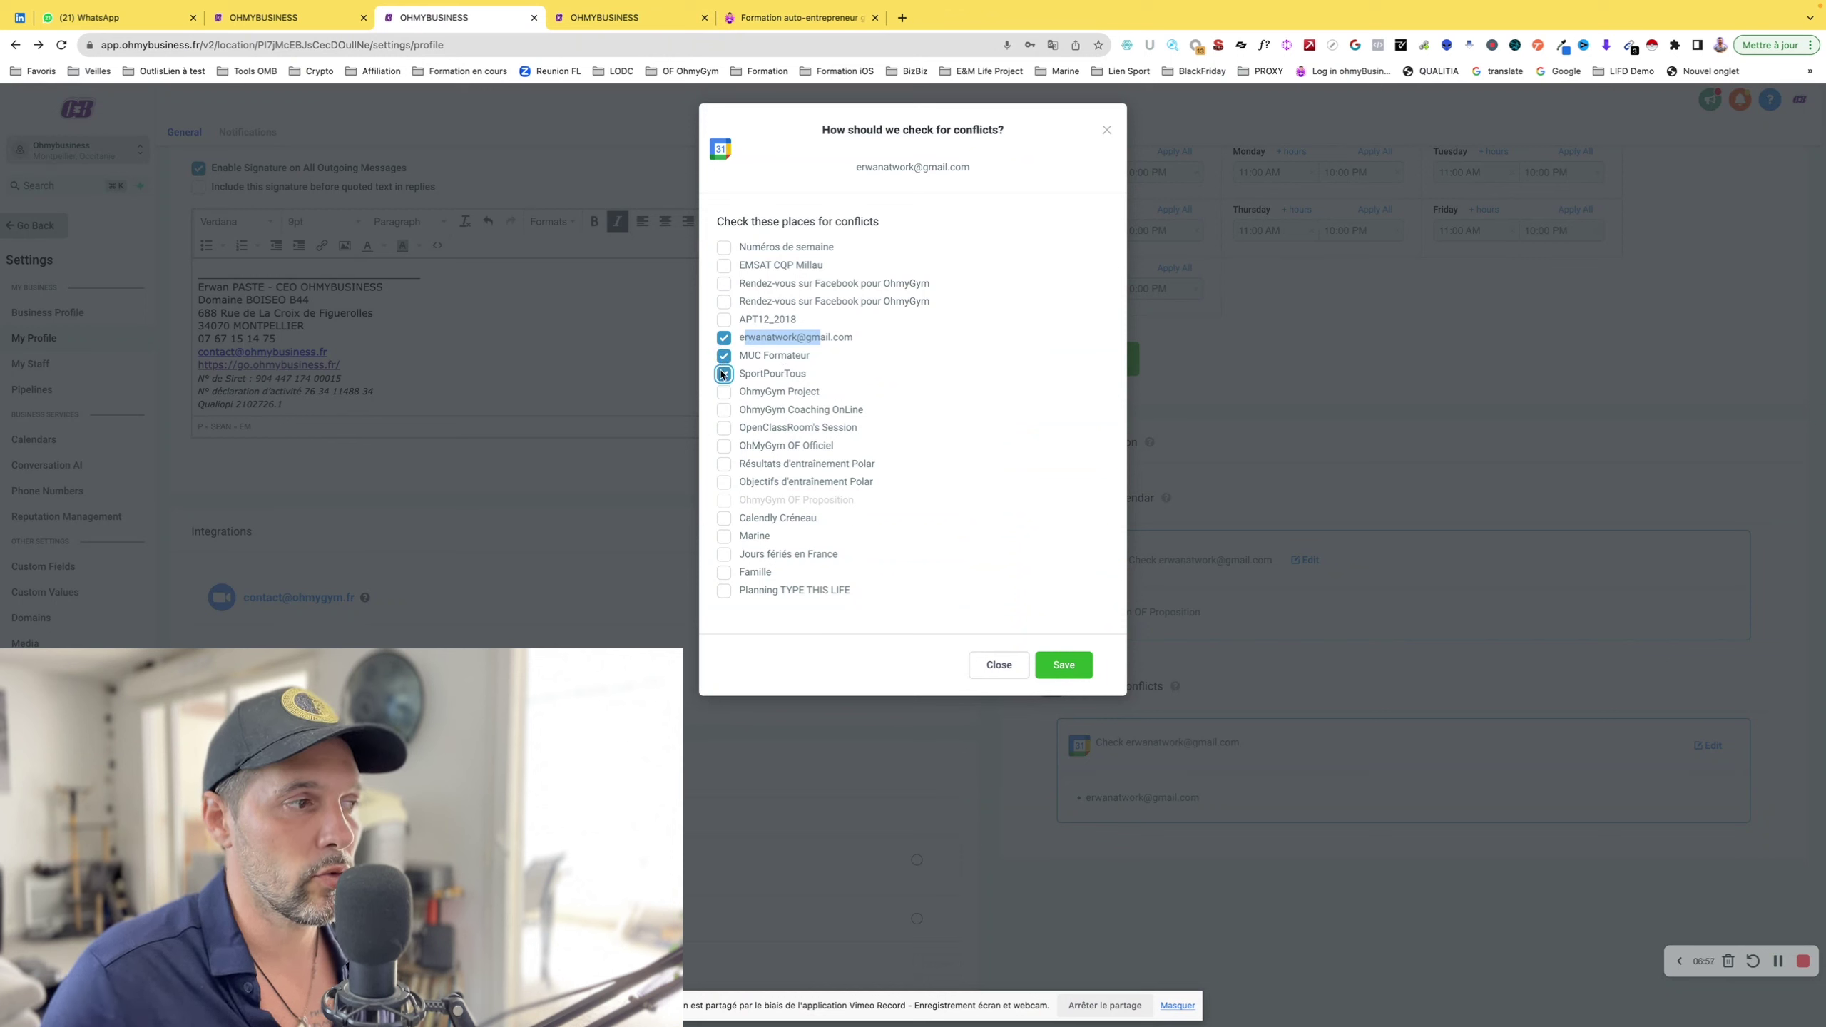
click(724, 373)
click(723, 356)
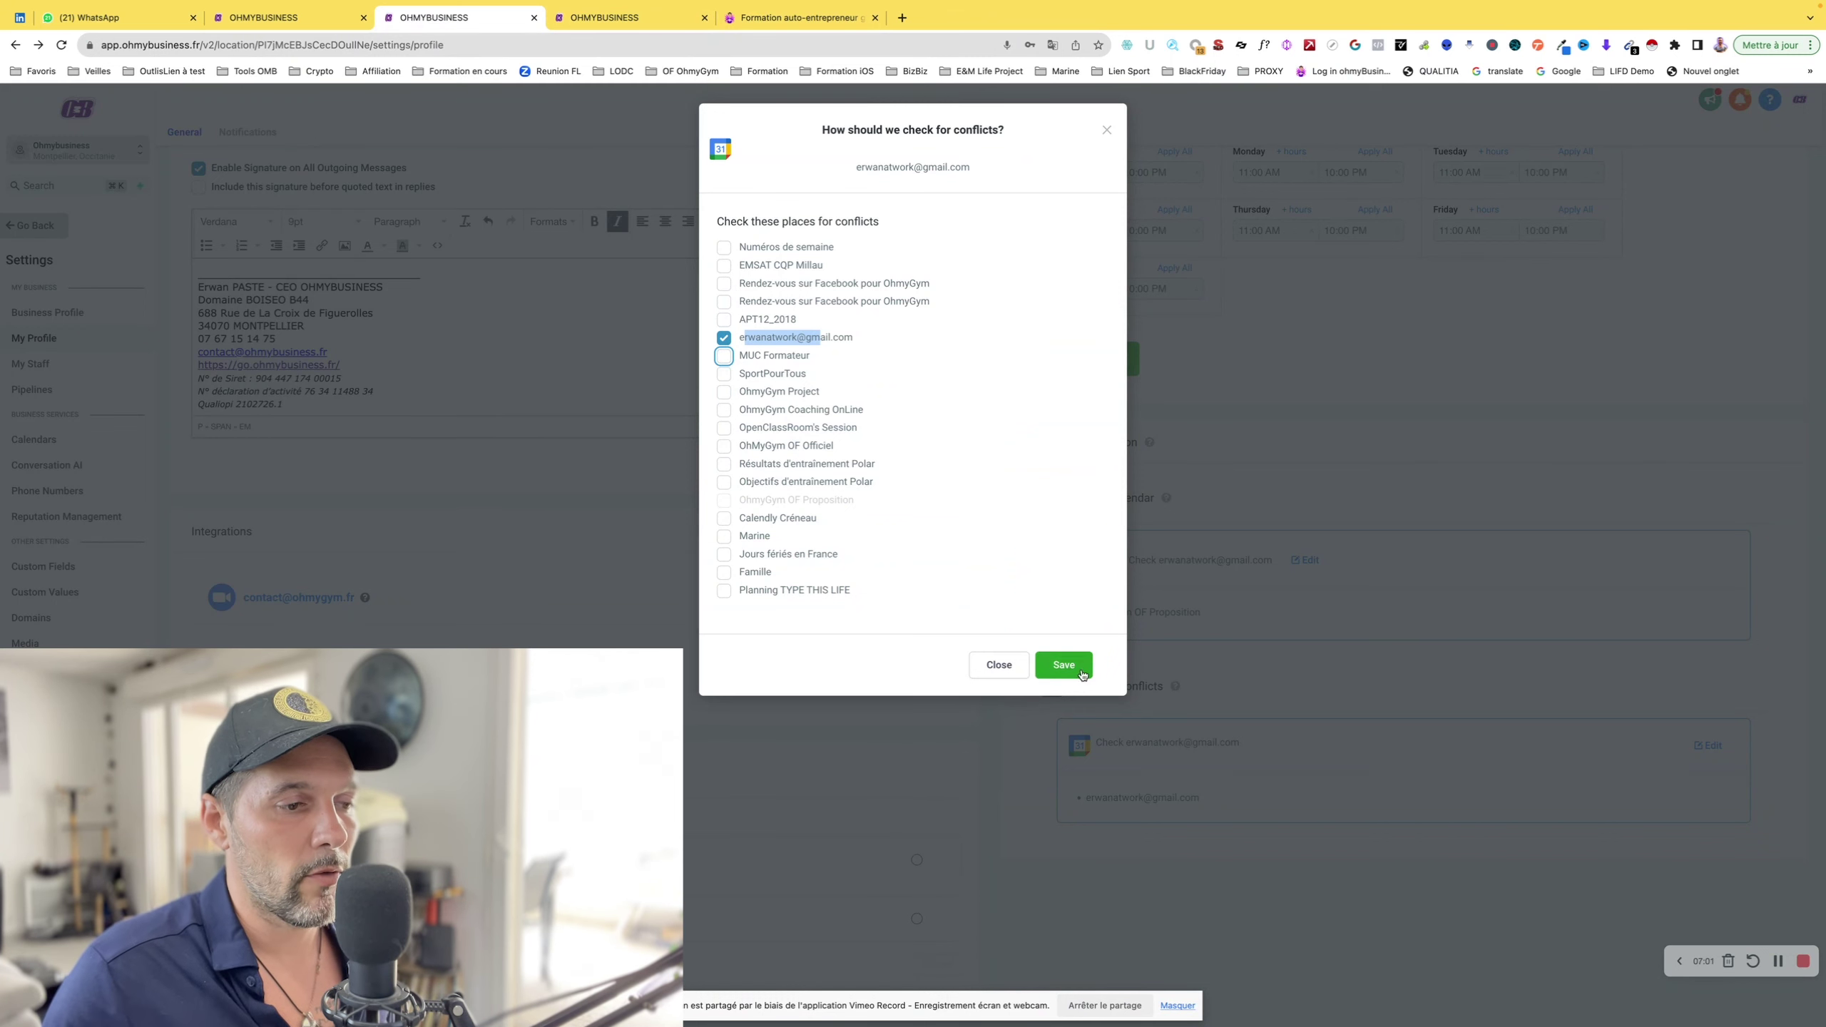
Step: Close the conflict-check settings without saving and review the profile page from the personal data to the primary calendar and conflict check
click(999, 665)
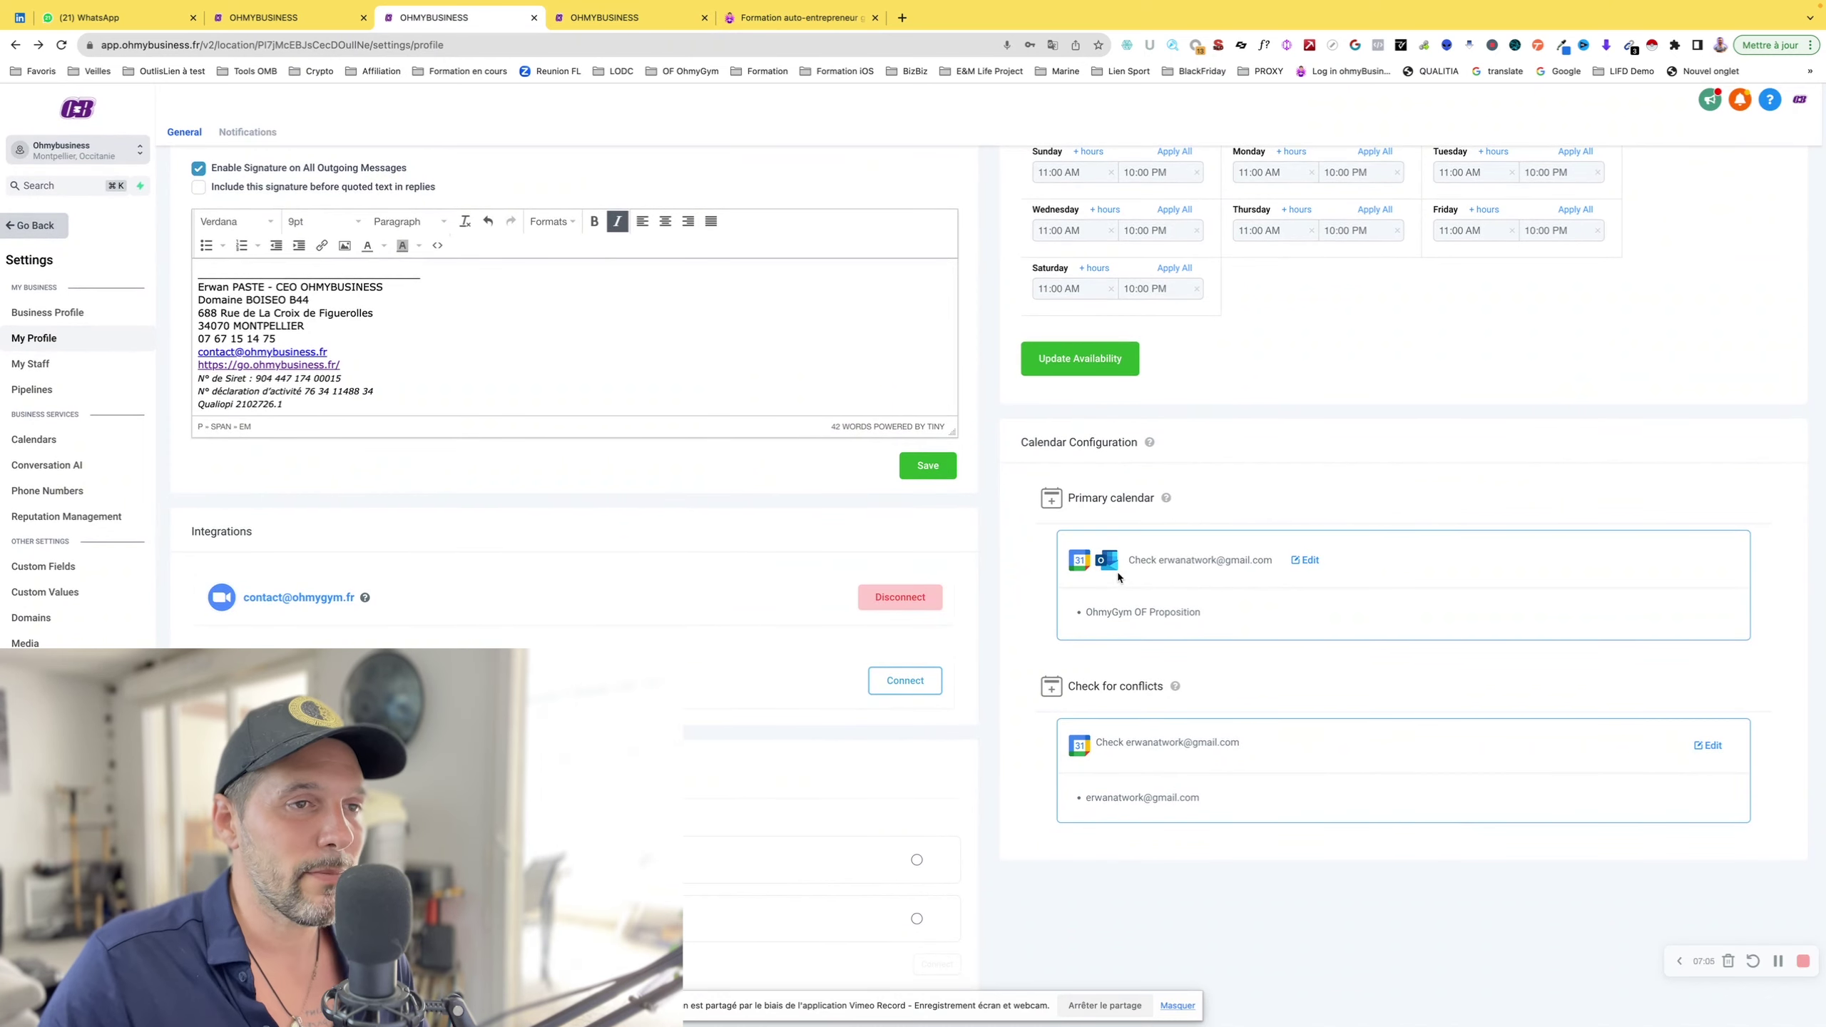
scroll(1117, 571, up, 8)
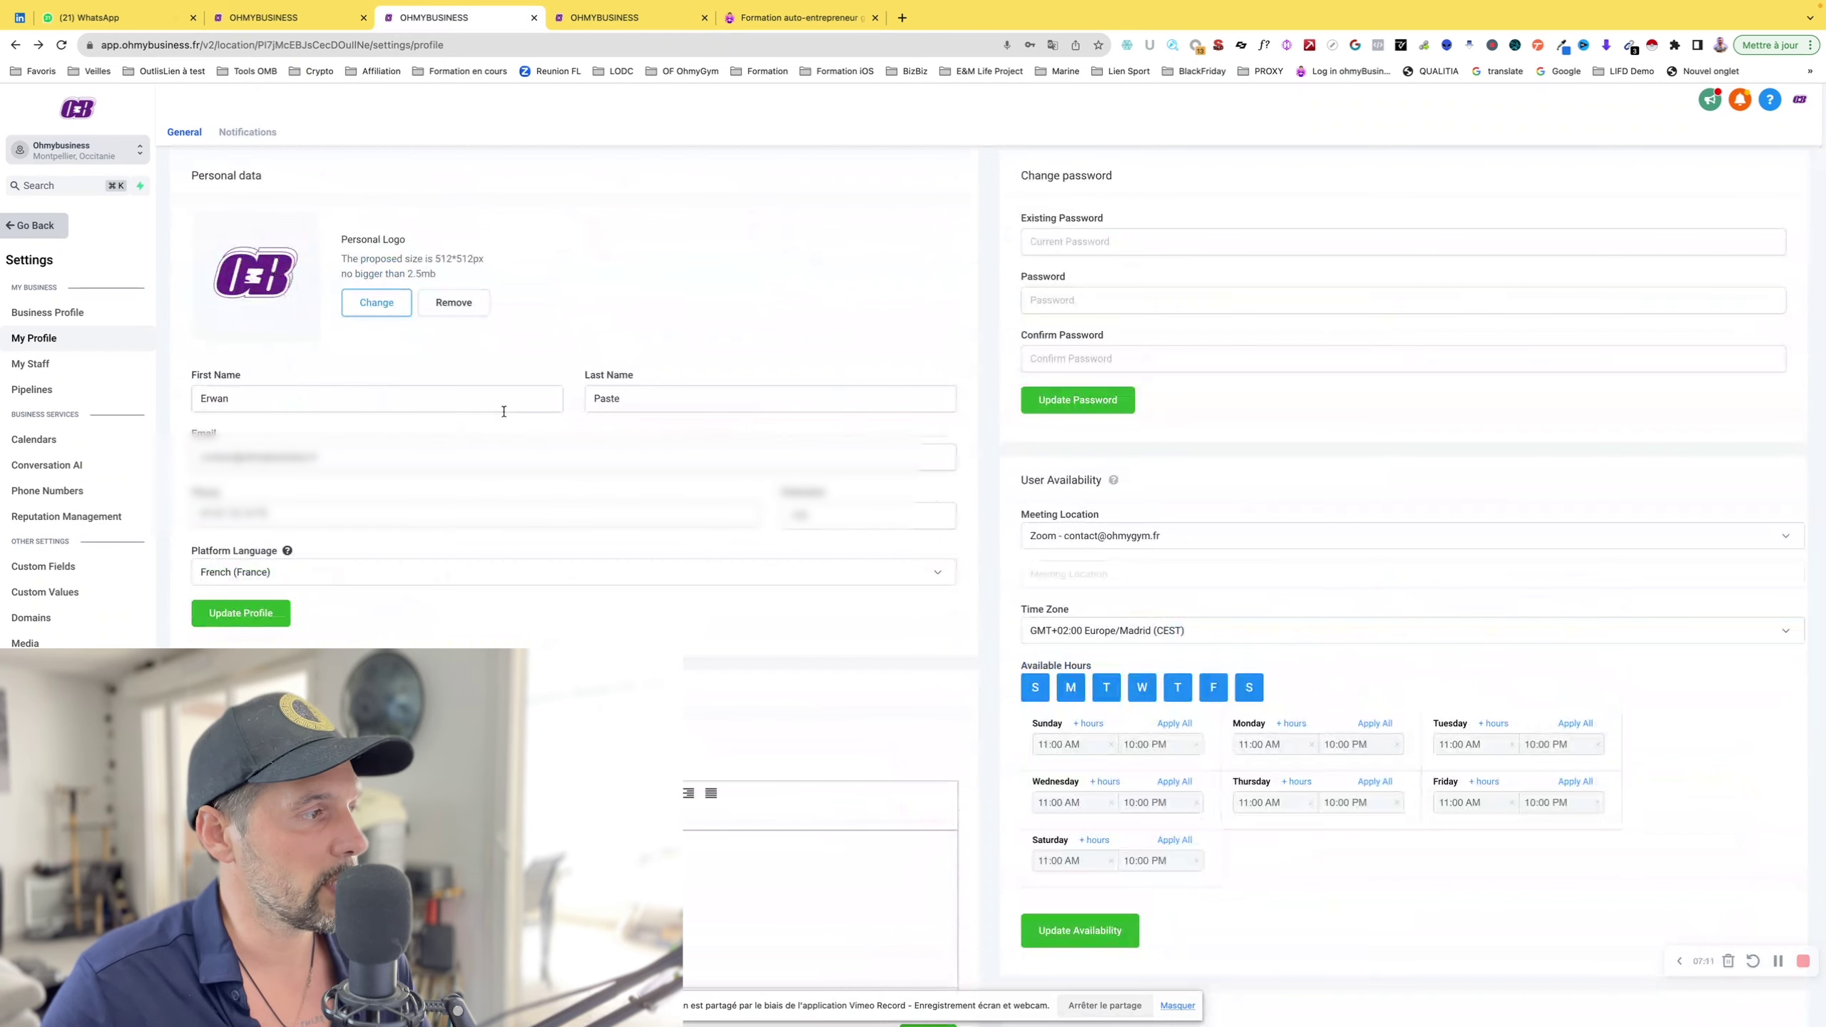
scroll(1029, 334, down, 4)
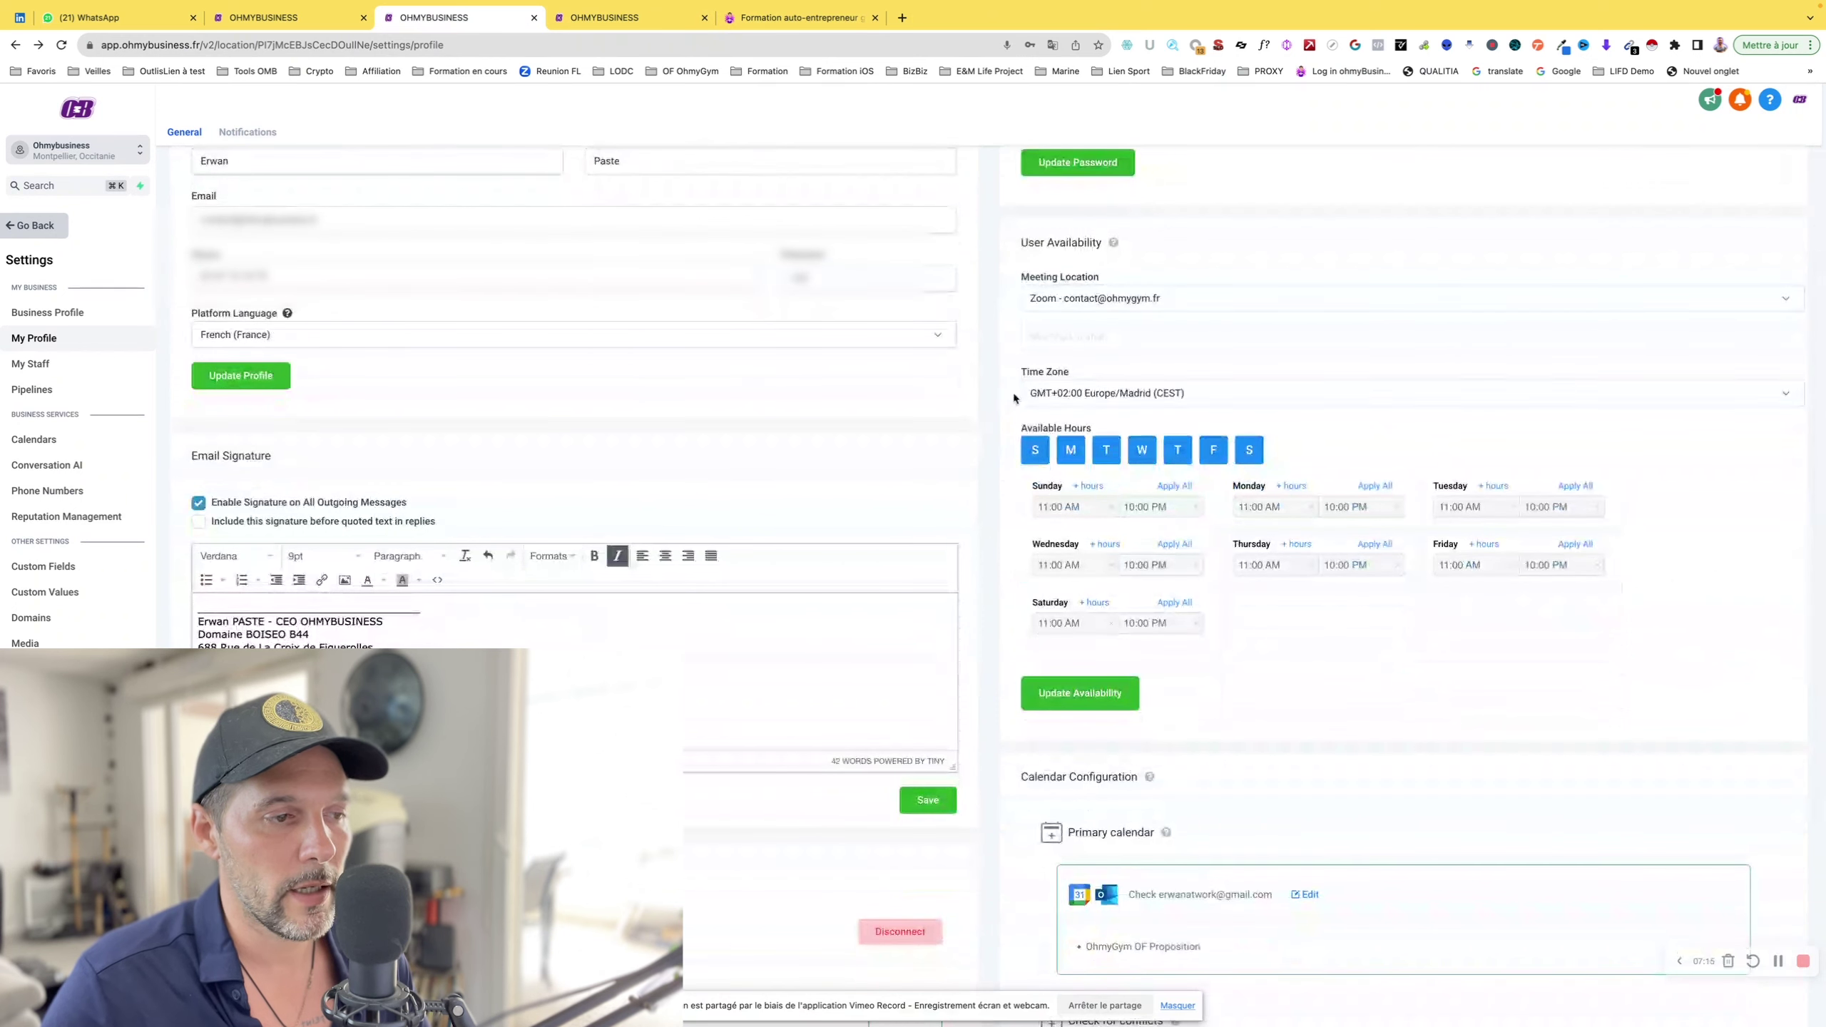
scroll(1436, 442, down, 1)
scroll(1276, 727, down, 4)
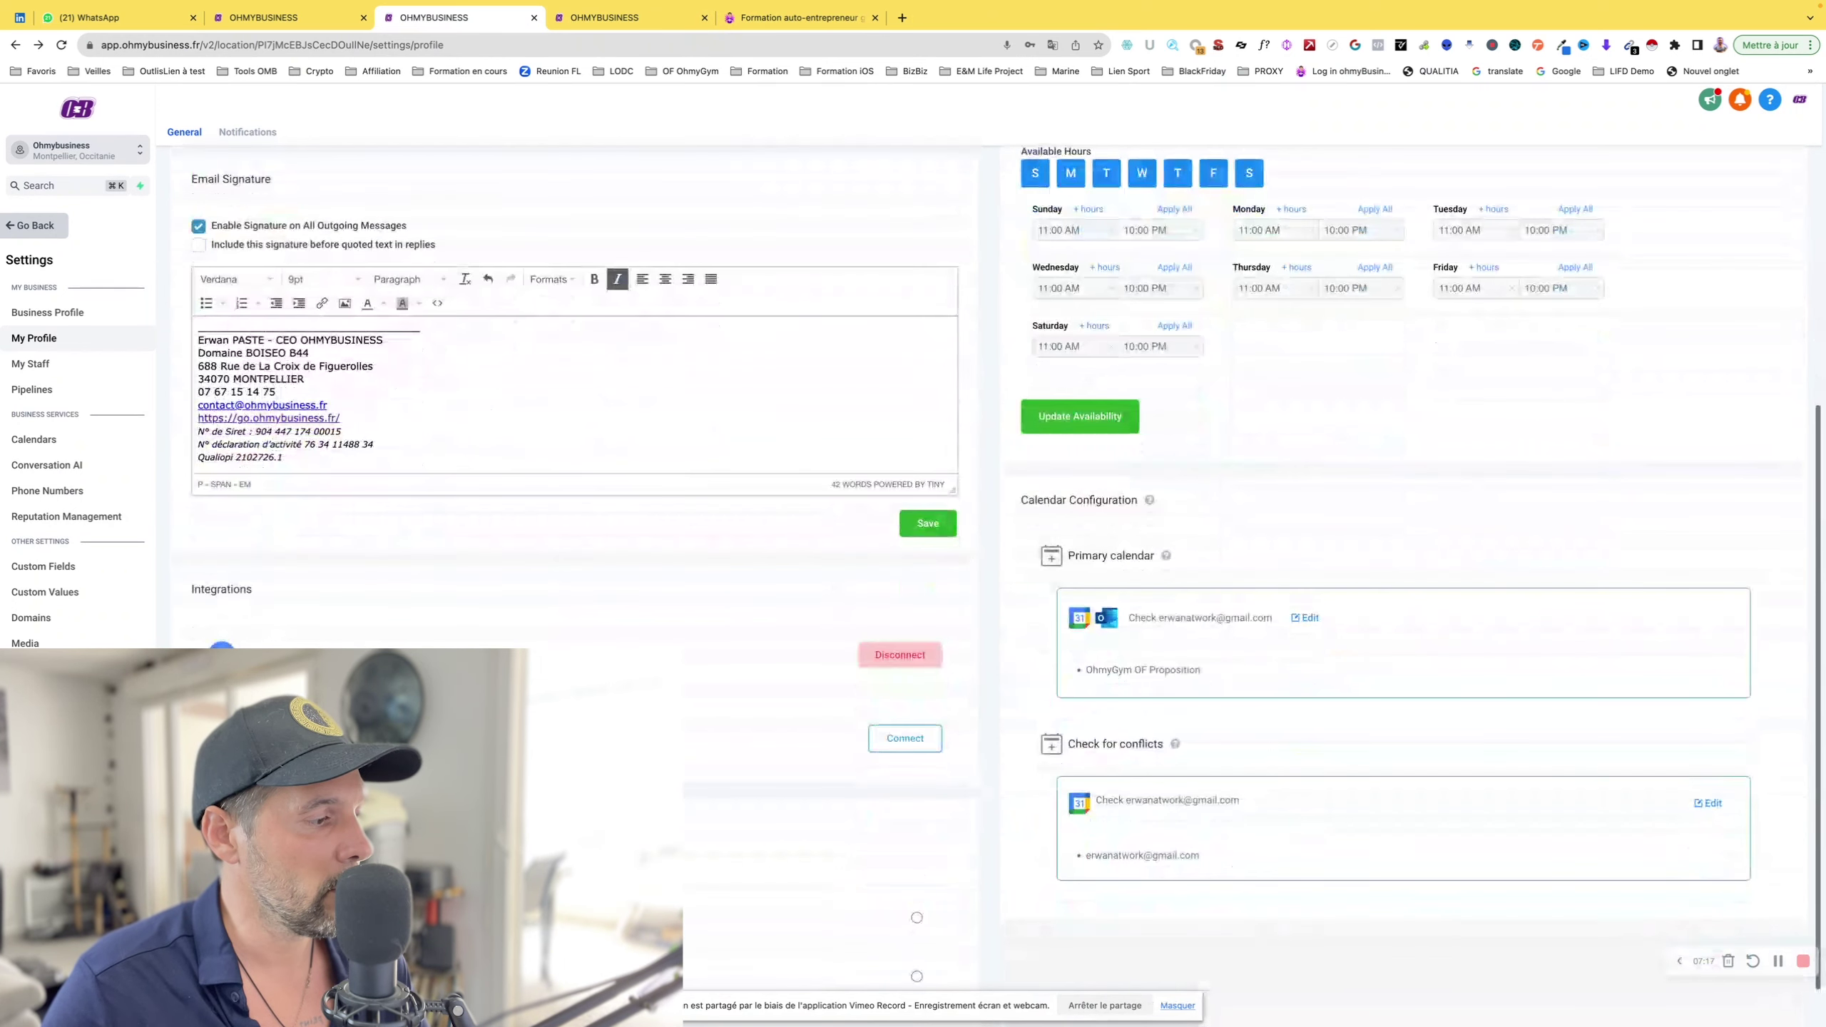
drag(1076, 555, 1151, 551)
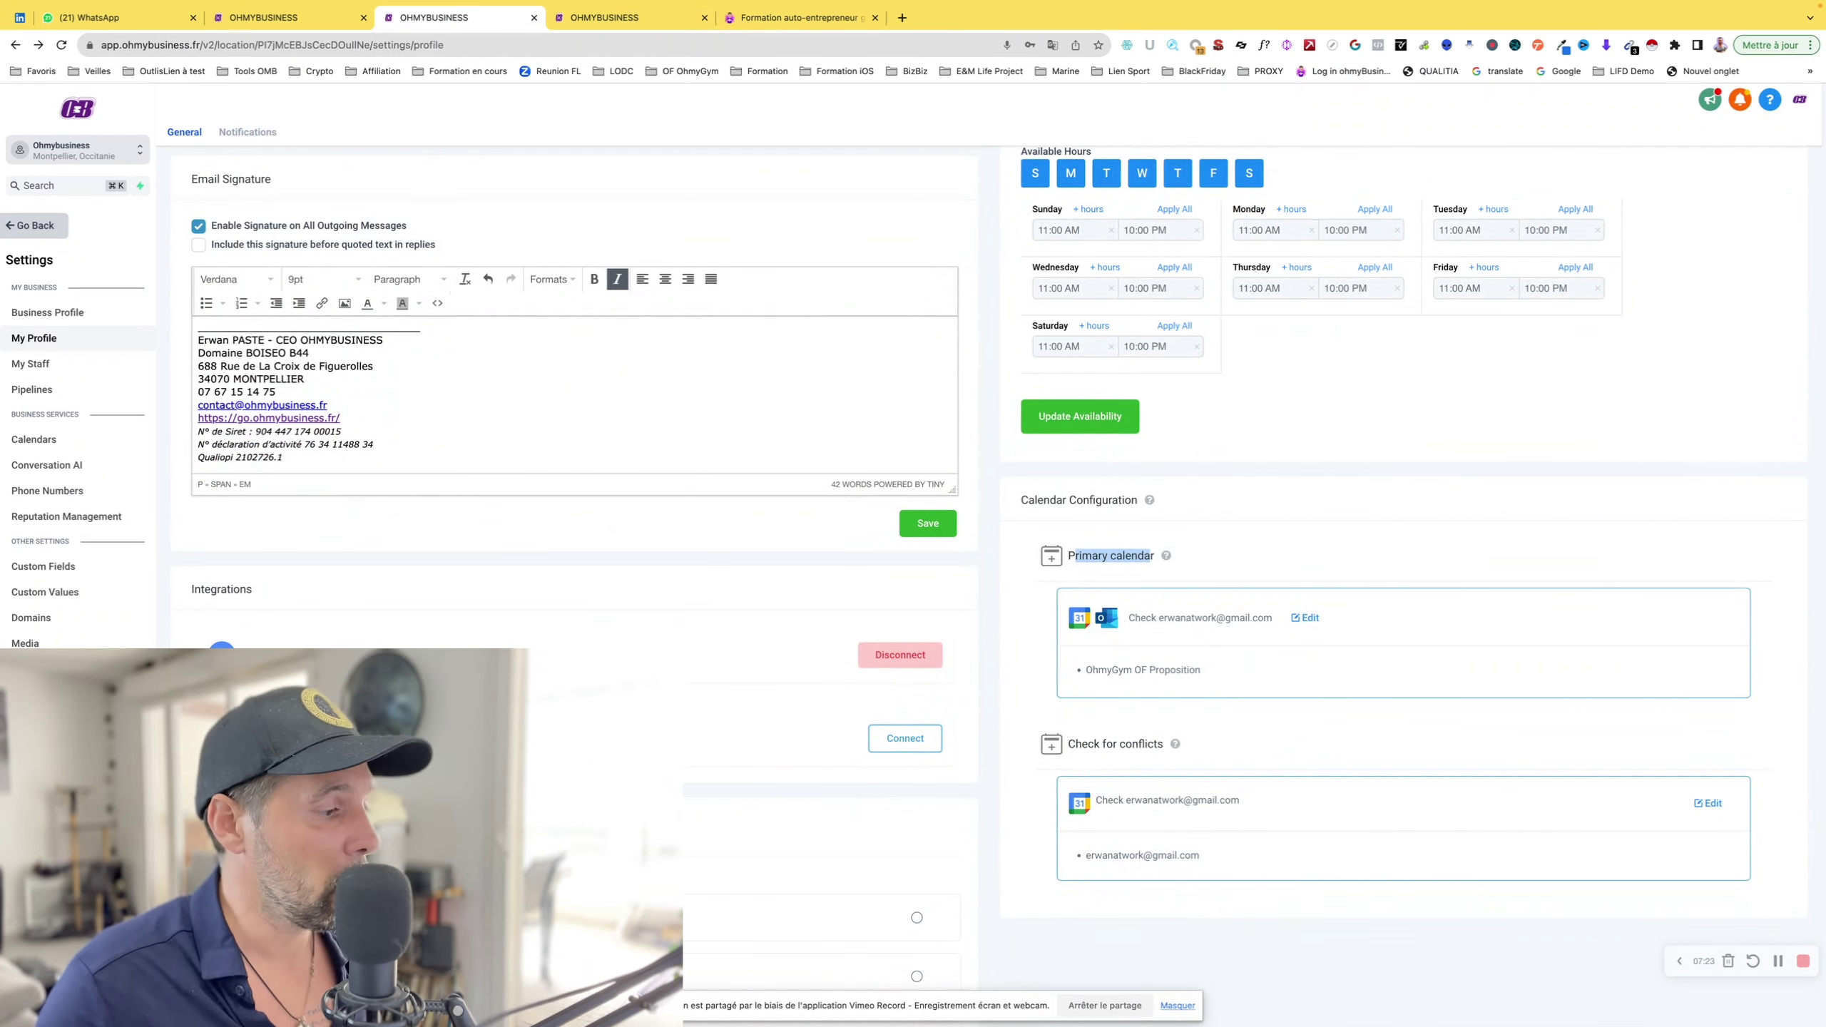
scroll(997, 582, down, 2)
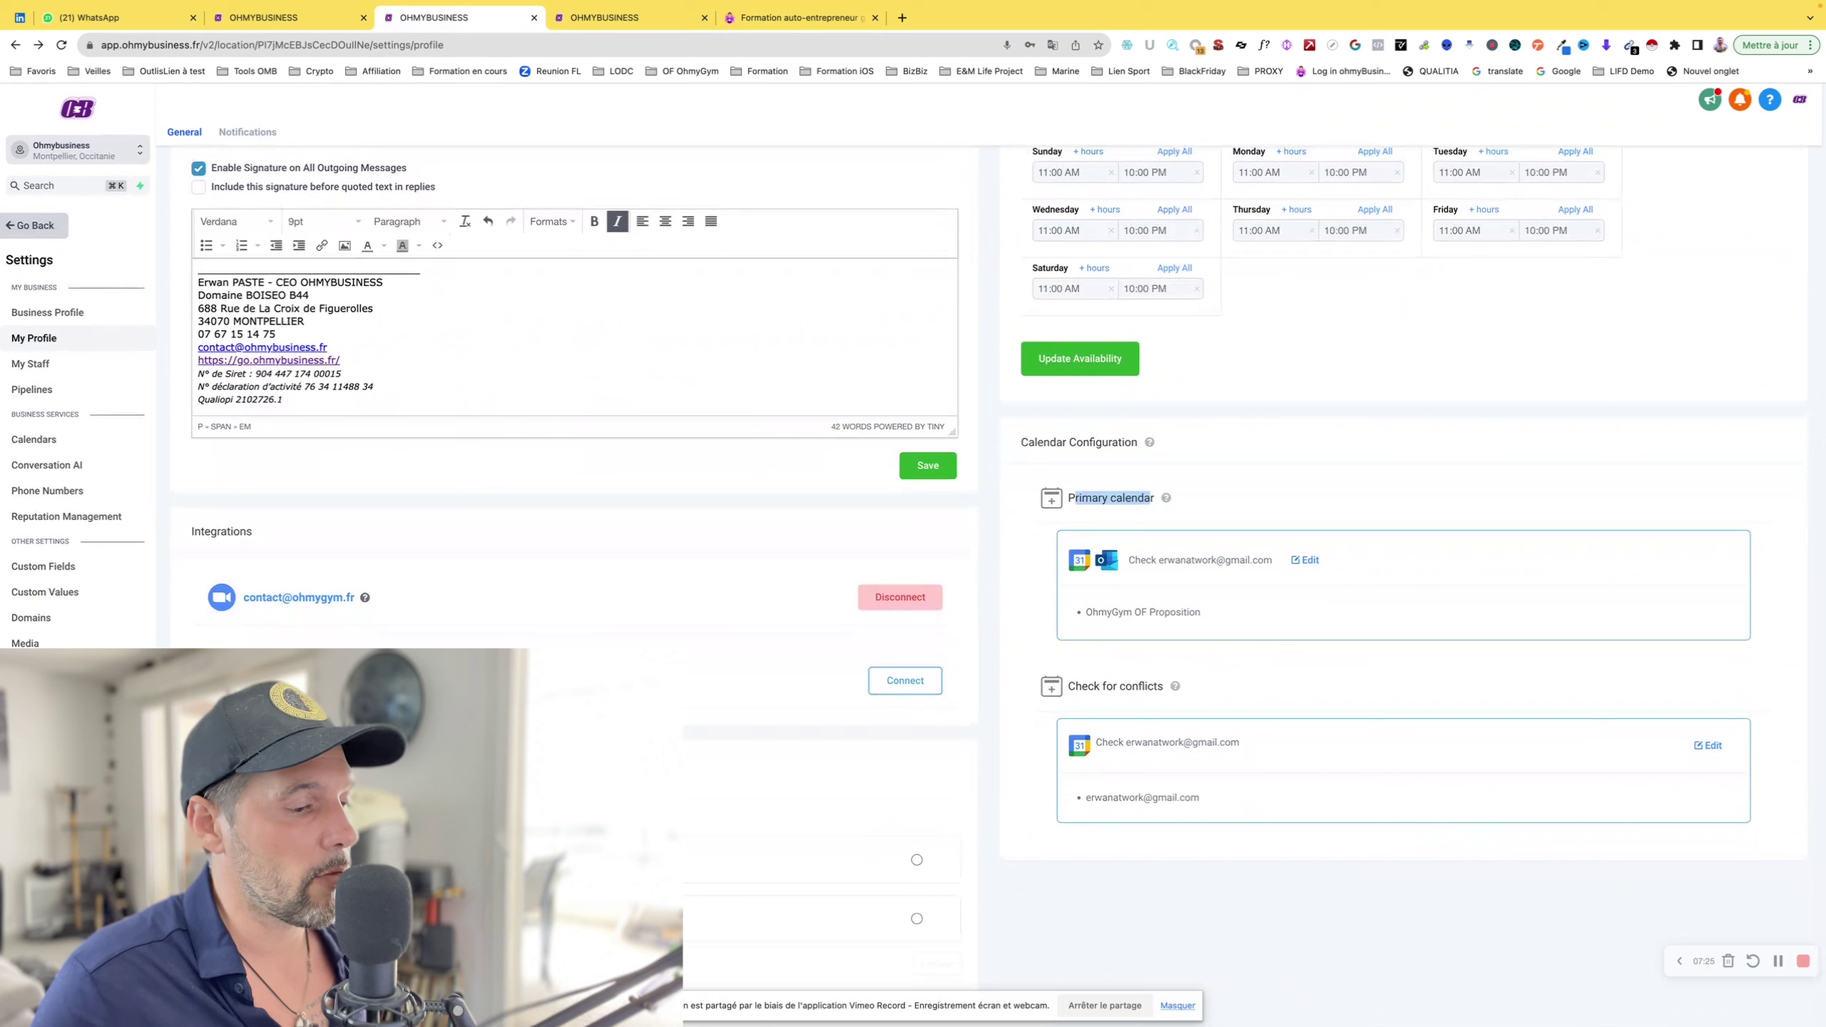